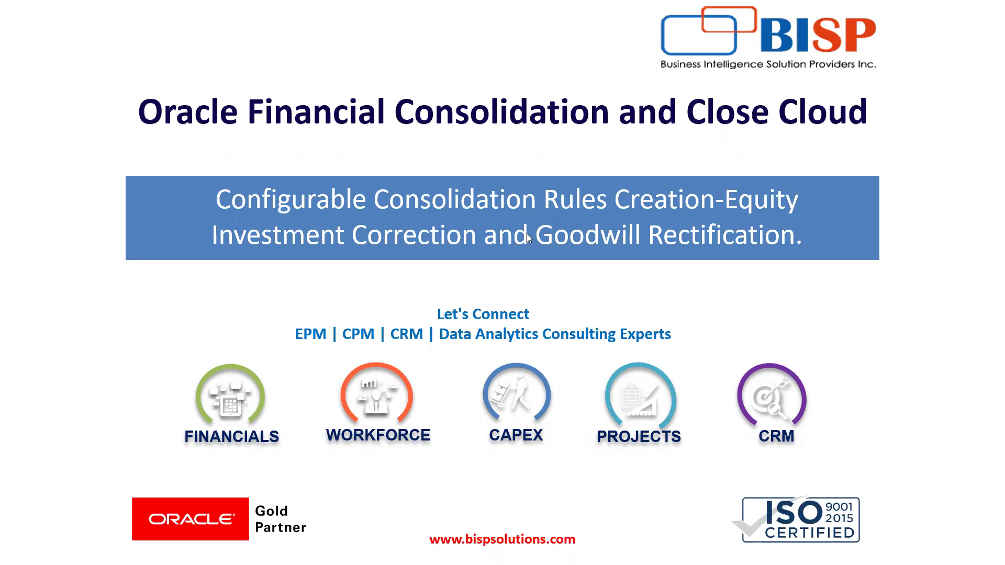
Step: Switch to the Configurable con.xlsx workbook in Excel and examine the holding, associate and consolidated entity headings with their ownership percentages
{"action": "key", "text": "alt+Tab"}
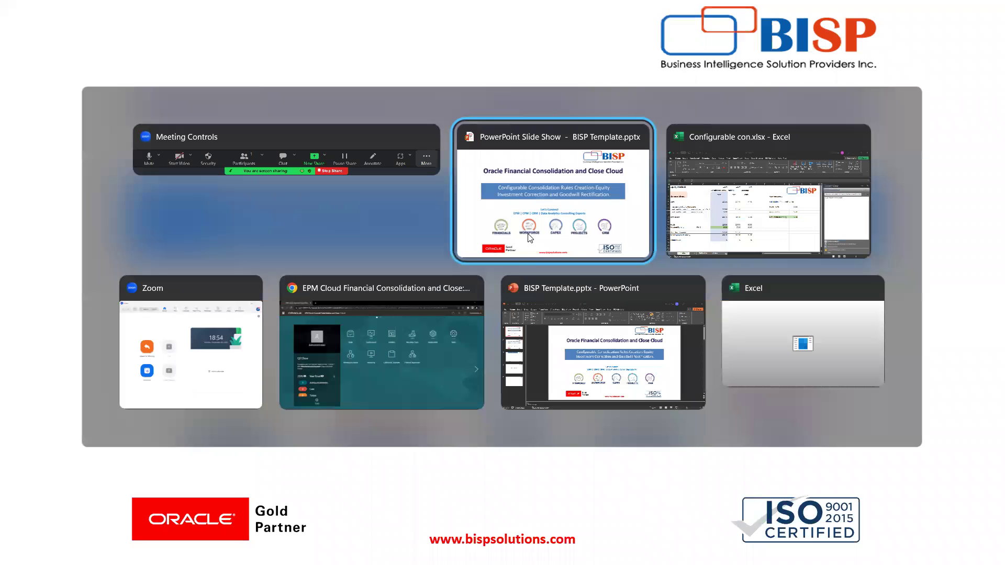
{"action": "key", "text": "alt+Tab"}
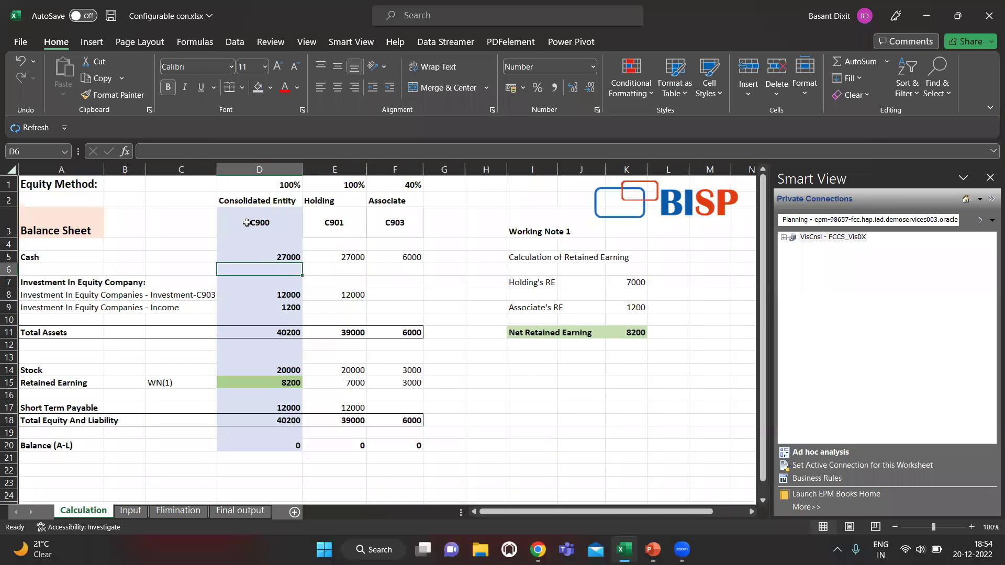
{"action": "left_click", "coordinate": [332, 196]}
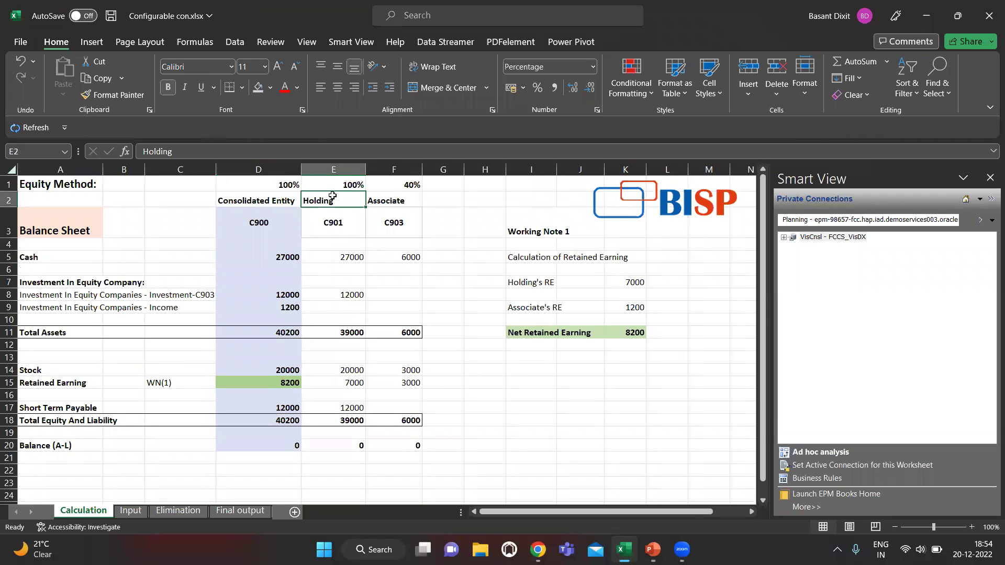
{"action": "key", "text": "Down"}
{"action": "key", "text": "Up"}
{"action": "key", "text": "Right"}
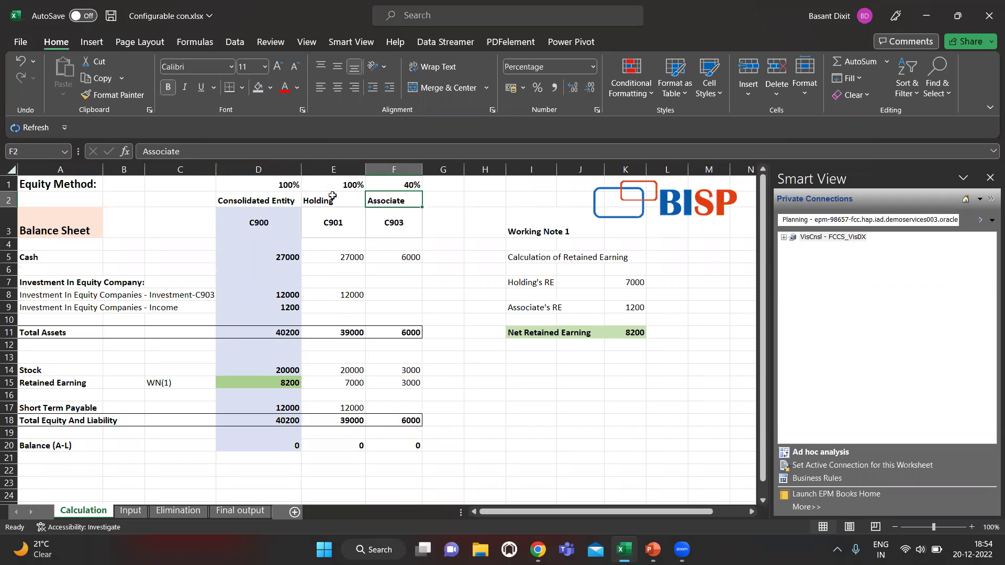
{"action": "key", "text": "Up"}
{"action": "key", "text": "Down"}
{"action": "key", "text": "Up"}
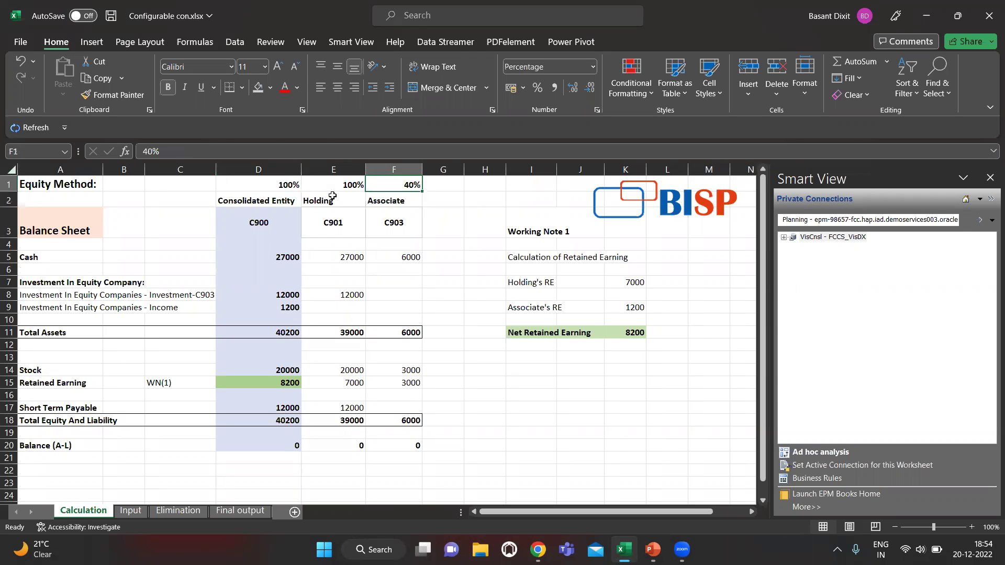
{"action": "key", "text": "Left"}
{"action": "key", "text": "Right"}
{"action": "key", "text": "Down"}
{"action": "key", "text": "Left"}
{"action": "key", "text": "Left"}
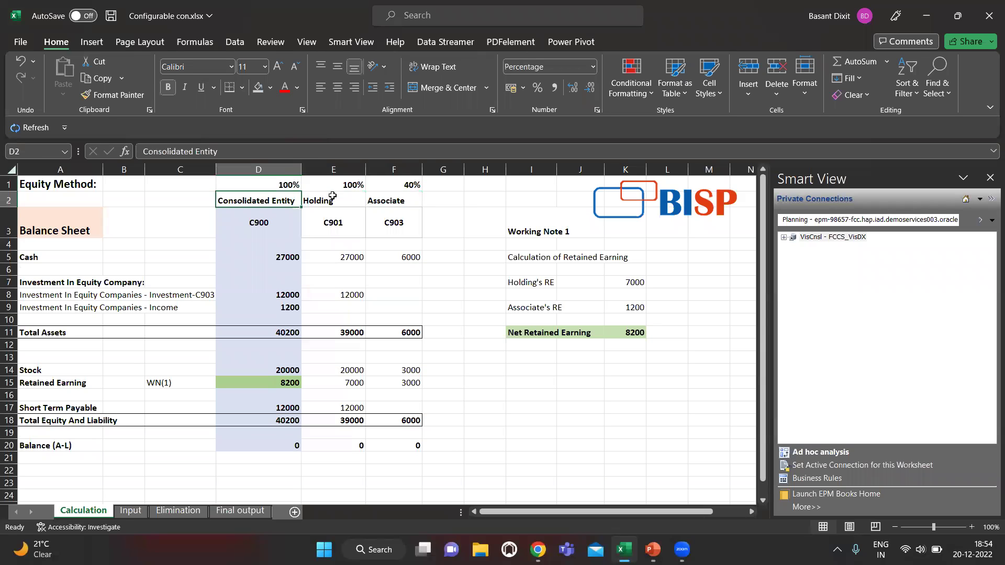
{"action": "key", "text": "Down"}
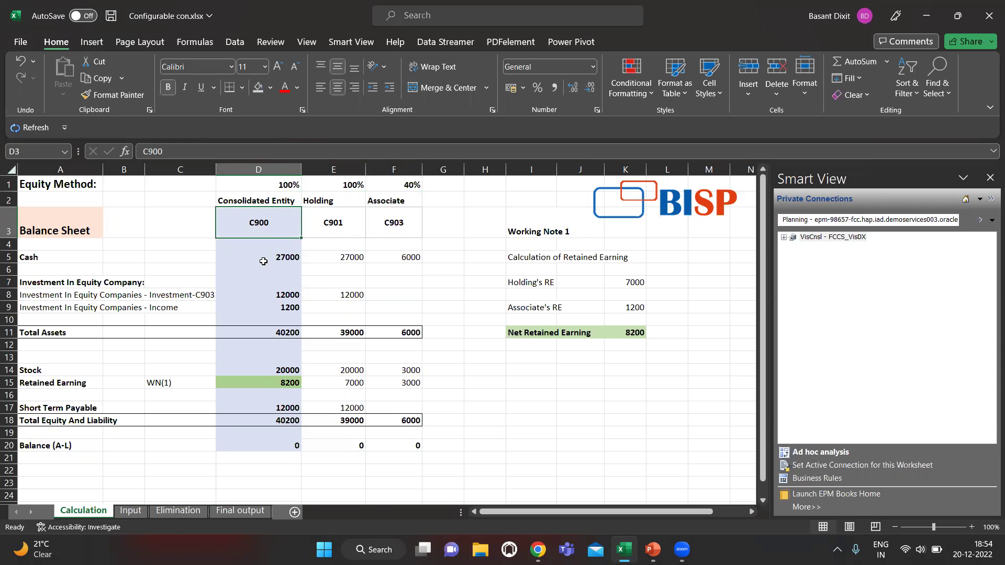
Step: Highlight the whole Equity Method balance sheet, A1 through F20, to view its overall layout
{"action": "left_click", "coordinate": [82, 198]}
{"action": "key", "text": "Up"}
{"action": "key", "text": "shift+Down"}
{"action": "key", "text": "shift+Down"}
{"action": "key", "text": "shift+Down"}
{"action": "key", "text": "shift+Down"}
{"action": "key", "text": "shift+Down"}
{"action": "key", "text": "shift+Down"}
{"action": "key", "text": "shift+Down"}
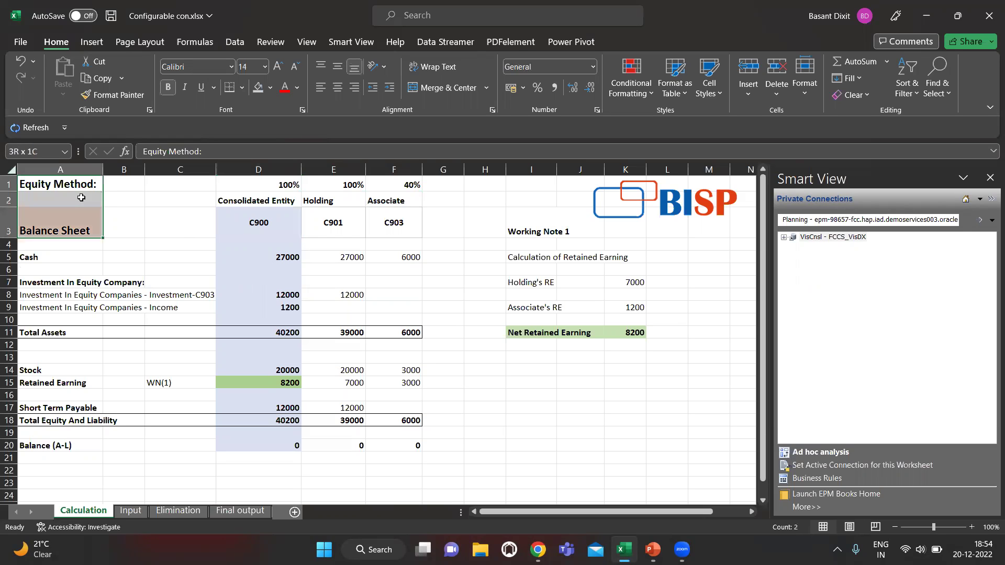
{"action": "key", "text": "shift+Down"}
{"action": "key", "text": "shift+Down"}
{"action": "key", "text": "shift+Down"}
{"action": "key", "text": "shift+Down"}
{"action": "key", "text": "shift+Down"}
{"action": "key", "text": "shift+Down"}
{"action": "key", "text": "shift+Down"}
{"action": "key", "text": "shift+Down"}
{"action": "key", "text": "shift+Down"}
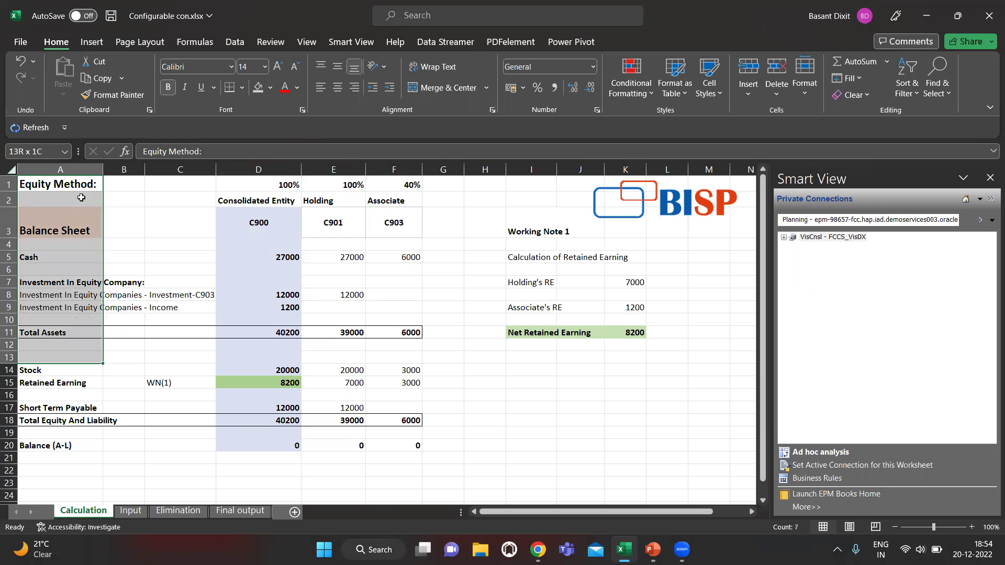
{"action": "key", "text": "shift+Right"}
{"action": "key", "text": "shift+Right"}
{"action": "key", "text": "shift+Down"}
{"action": "key", "text": "shift+Down"}
{"action": "key", "text": "shift+Right"}
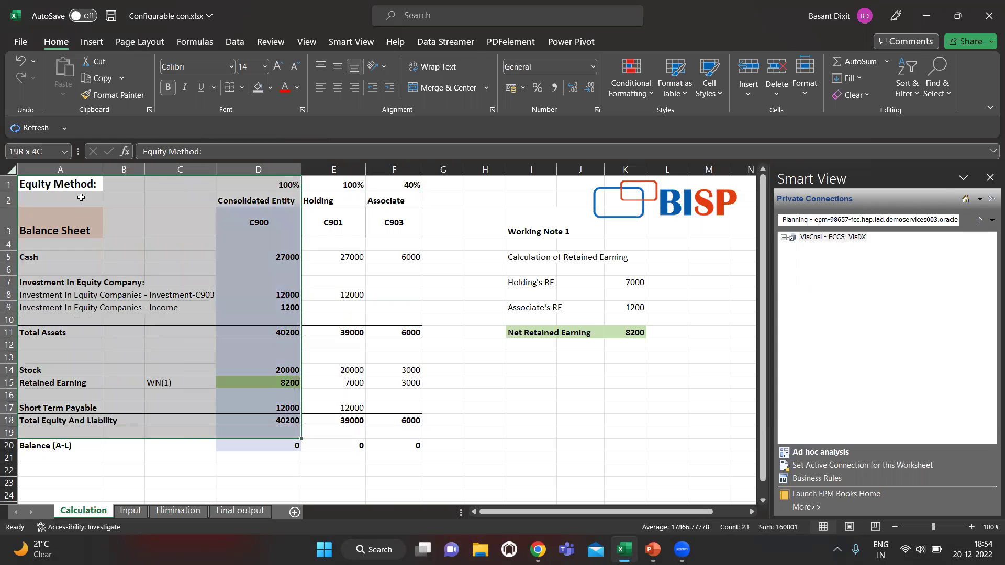
{"action": "key", "text": "shift+Down"}
{"action": "key", "text": "shift+Right"}
{"action": "key", "text": "shift+Right"}
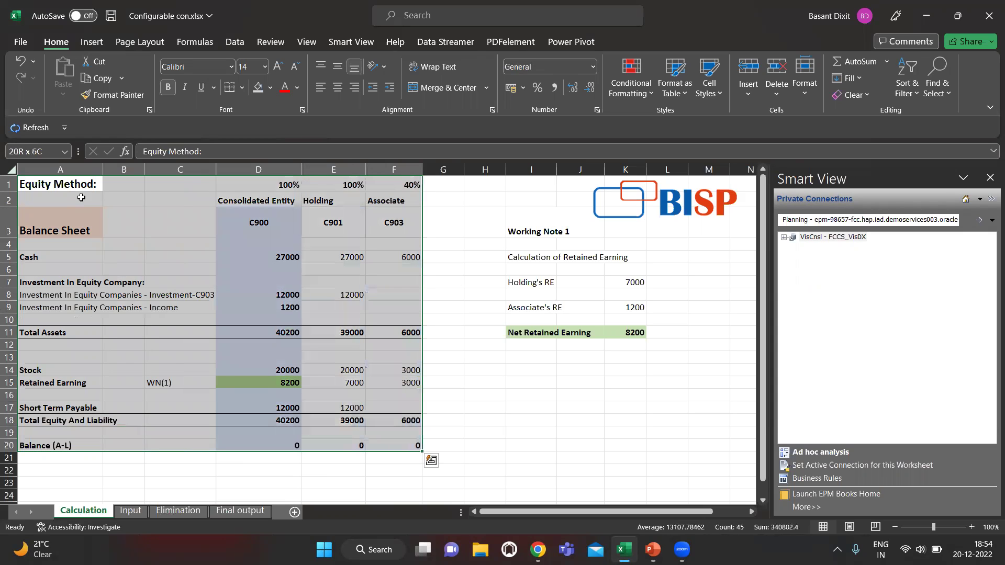
{"action": "left_click", "coordinate": [93, 255]}
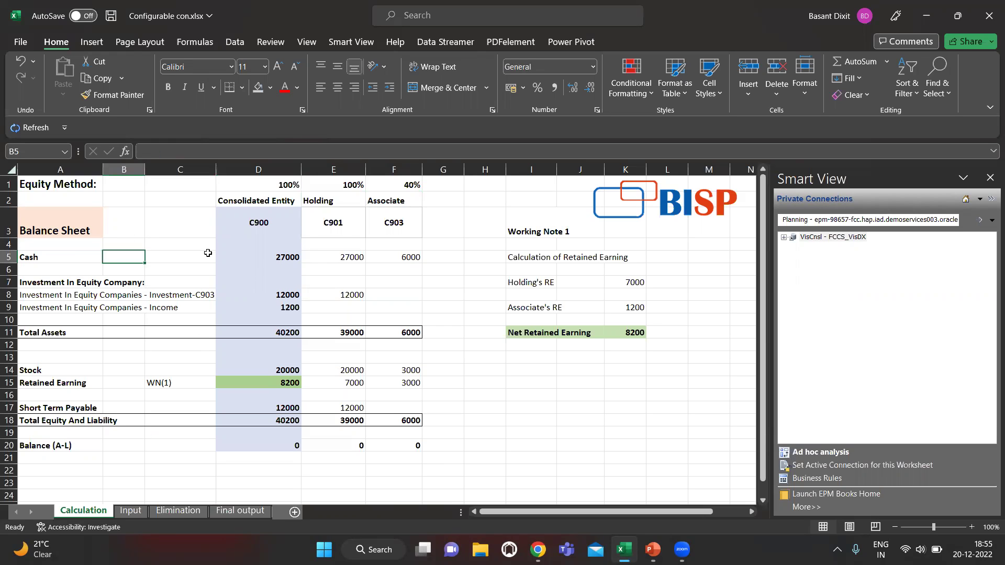
Step: Highlight the consolidated entity column and read through the balance sheet account labels from Cash to Retained Earning
{"action": "left_click", "coordinate": [262, 258]}
{"action": "key", "text": "ctrl+space"}
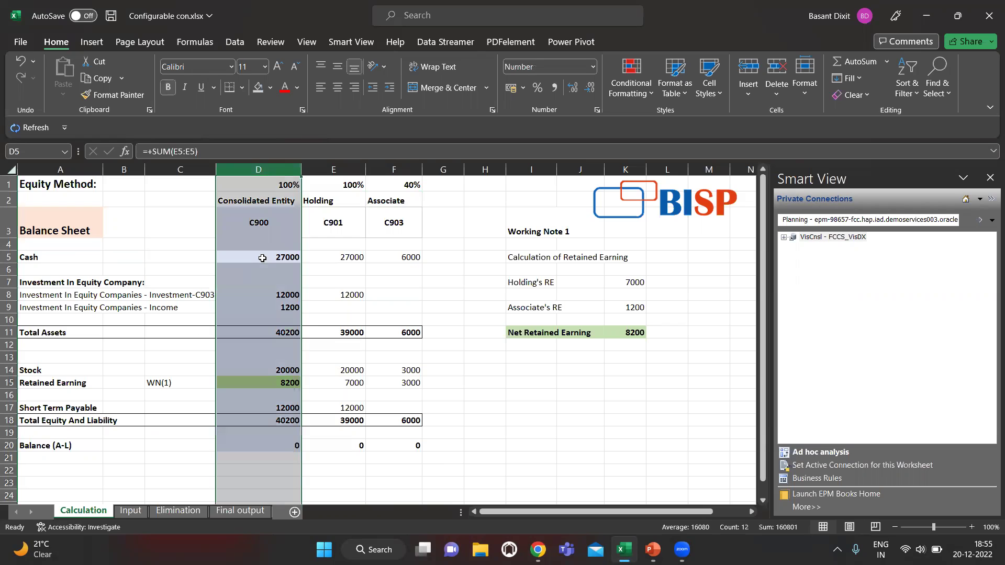
{"action": "key", "text": "Left"}
{"action": "key", "text": "Left"}
{"action": "key", "text": "Left"}
{"action": "key", "text": "Down"}
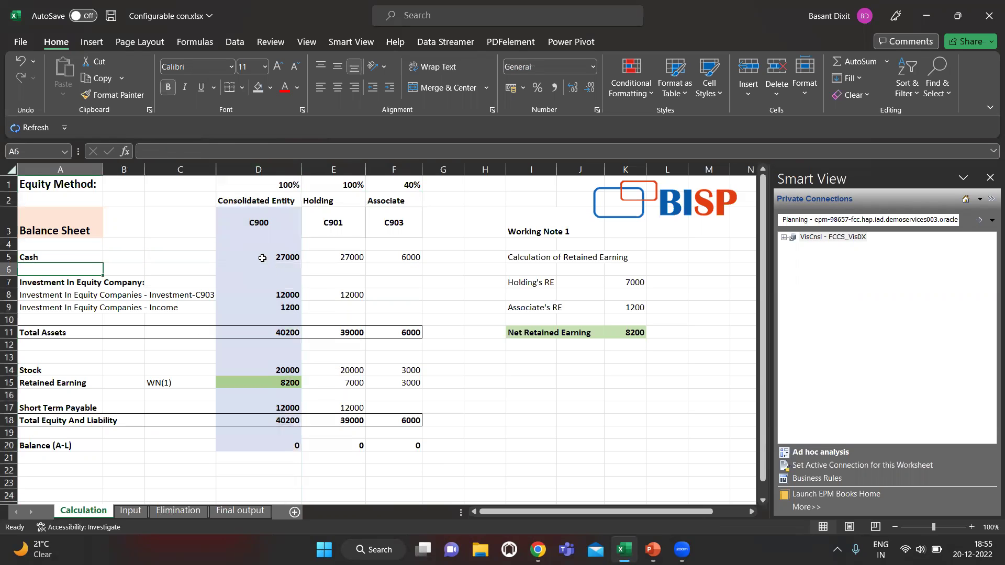
{"action": "key", "text": "Up"}
{"action": "key", "text": "Down"}
{"action": "key", "text": "Down"}
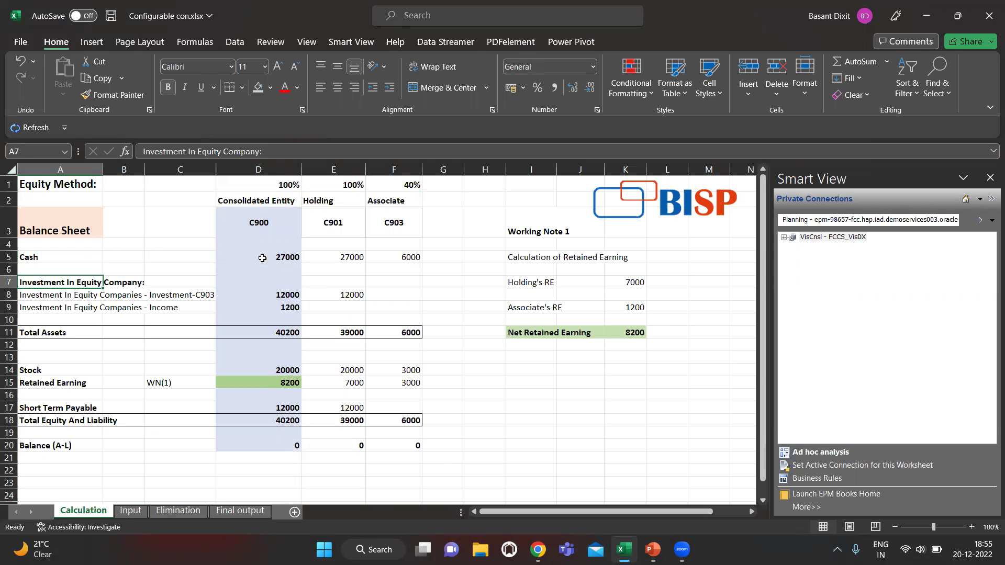
{"action": "key", "text": "Down"}
{"action": "key", "text": "Down"}
{"action": "key", "text": "Down"}
{"action": "key", "text": "Down"}
{"action": "key", "text": "Down"}
{"action": "key", "text": "Down"}
{"action": "key", "text": "Down"}
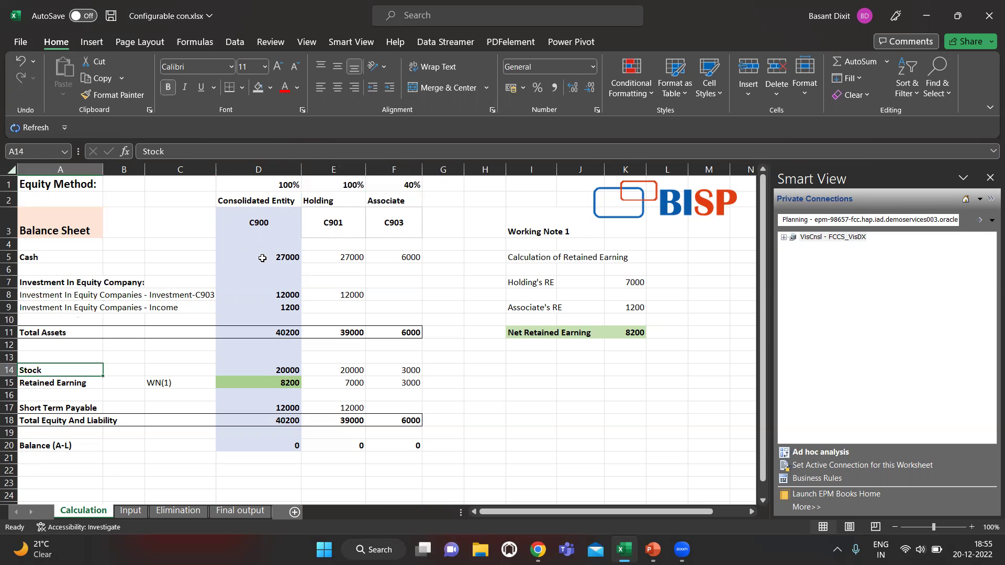
{"action": "key", "text": "Down"}
{"action": "key", "text": "Down"}
{"action": "key", "text": "Down"}
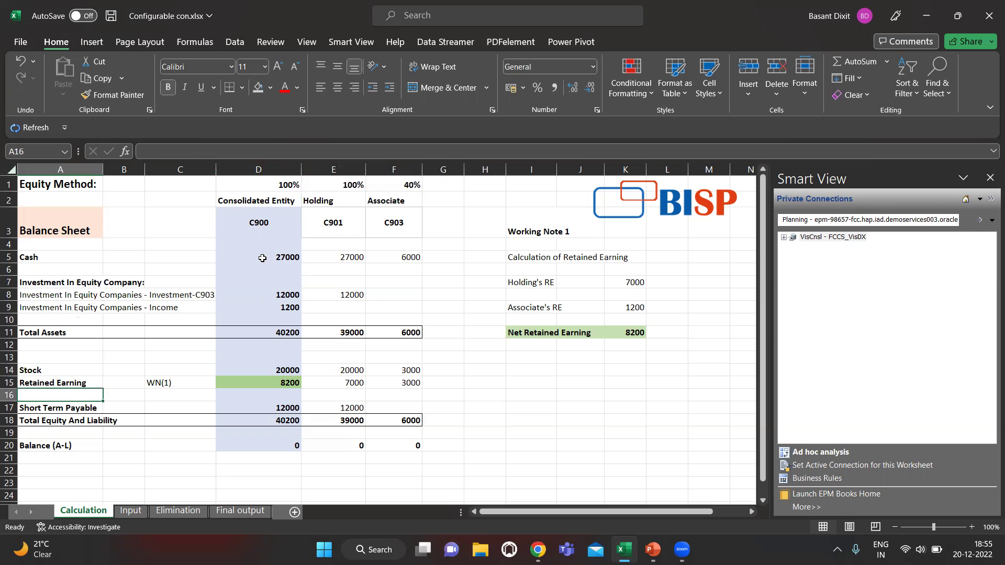
Step: Follow the retained earning row to Working Note 1 and inspect the Holding's RE formula
{"action": "key", "text": "Right"}
{"action": "key", "text": "Right"}
{"action": "key", "text": "Up"}
{"action": "key", "text": "Up"}
{"action": "key", "text": "Up"}
{"action": "key", "text": "Left"}
{"action": "key", "text": "Right"}
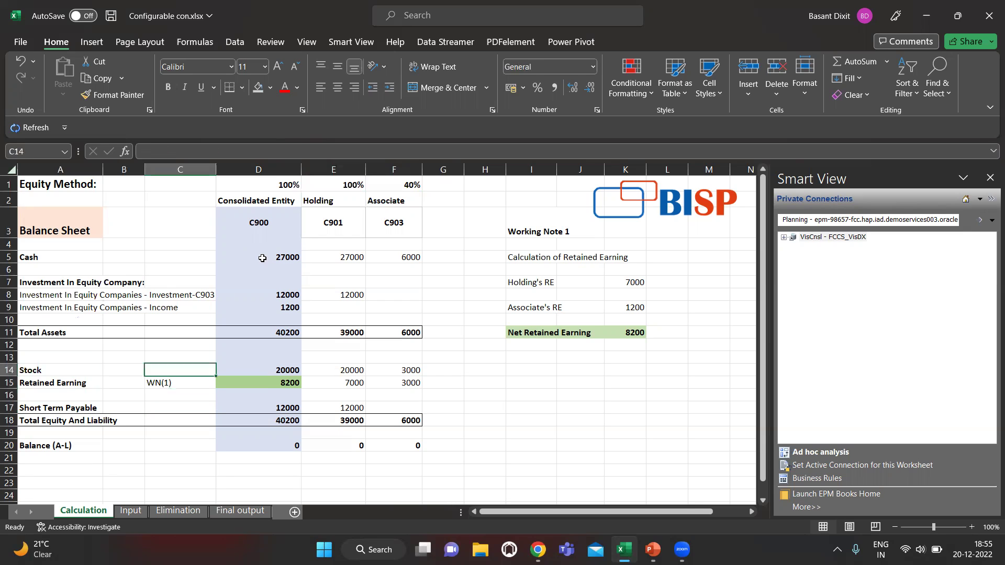
{"action": "key", "text": "Right"}
{"action": "key", "text": "Down"}
{"action": "key", "text": "Right"}
{"action": "key", "text": "Up"}
{"action": "key", "text": "Right"}
{"action": "key", "text": "Right"}
{"action": "key", "text": "Up"}
{"action": "key", "text": "Up"}
{"action": "key", "text": "Right"}
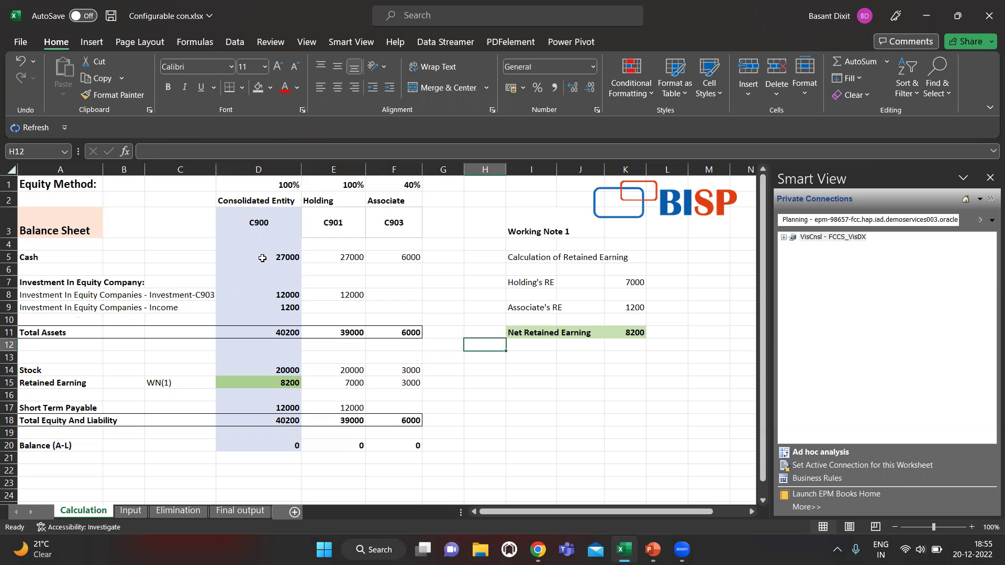
{"action": "key", "text": "Right"}
{"action": "key", "text": "Up"}
{"action": "key", "text": "Up"}
{"action": "key", "text": "Up"}
{"action": "key", "text": "Right"}
{"action": "key", "text": "Up"}
{"action": "key", "text": "Right"}
{"action": "key", "text": "Up"}
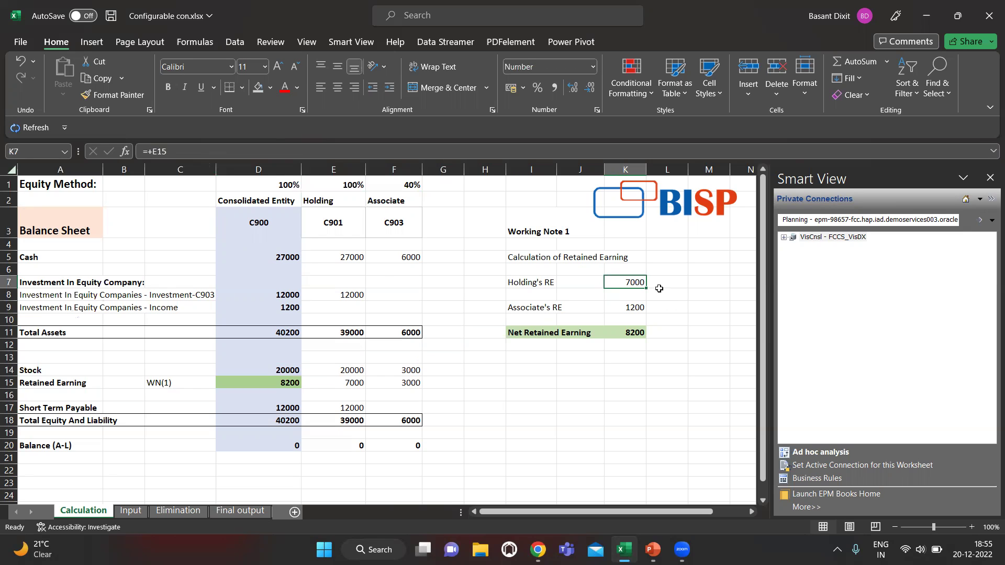
Step: Inspect the formulas behind Associate's RE and Net Retained Earning in Working Note 1
{"action": "left_click", "coordinate": [626, 307]}
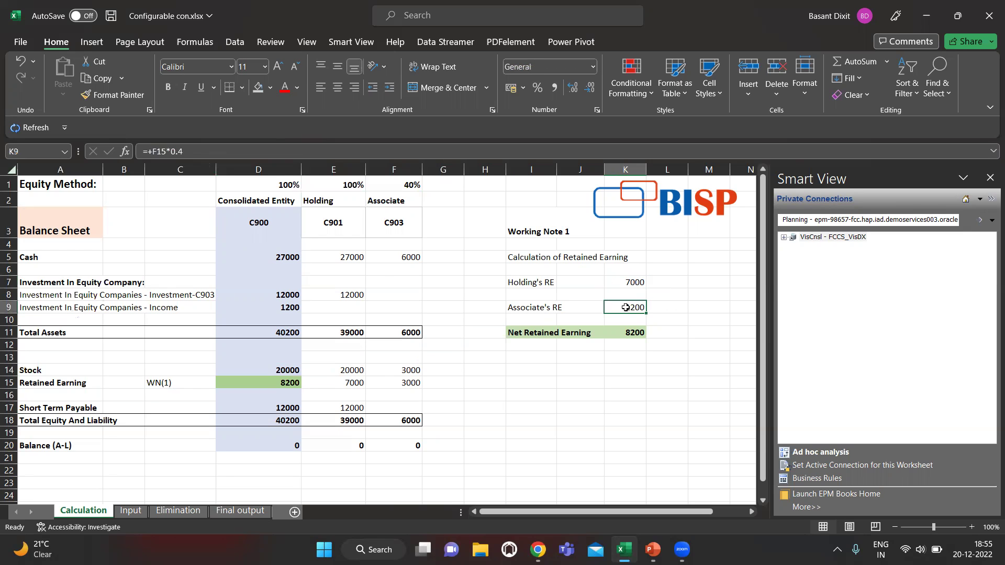
{"action": "double_click", "coordinate": [626, 307]}
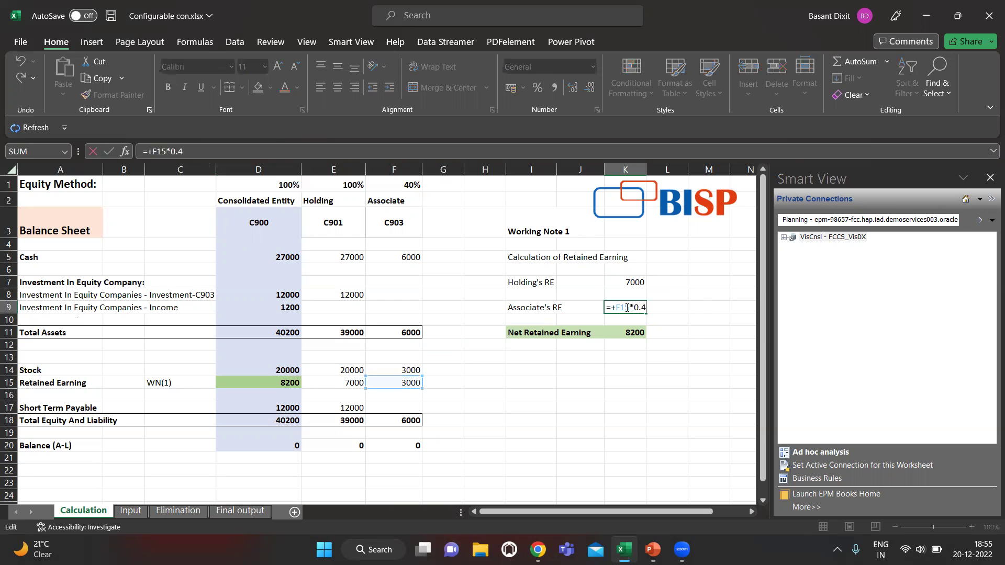
{"action": "left_click_drag", "start_coordinate": [702, 308], "coordinate": [677, 318]}
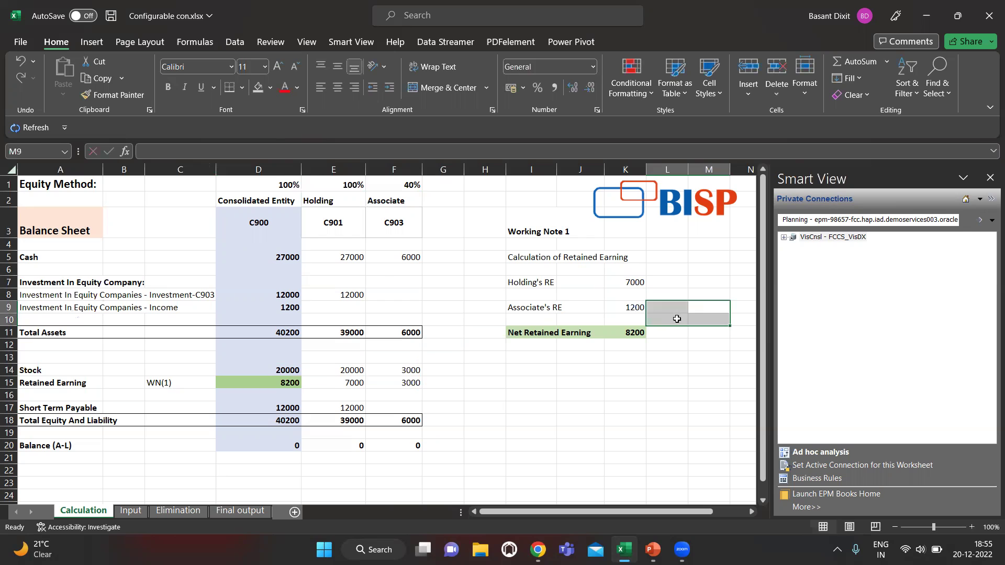
{"action": "left_click", "coordinate": [639, 307]}
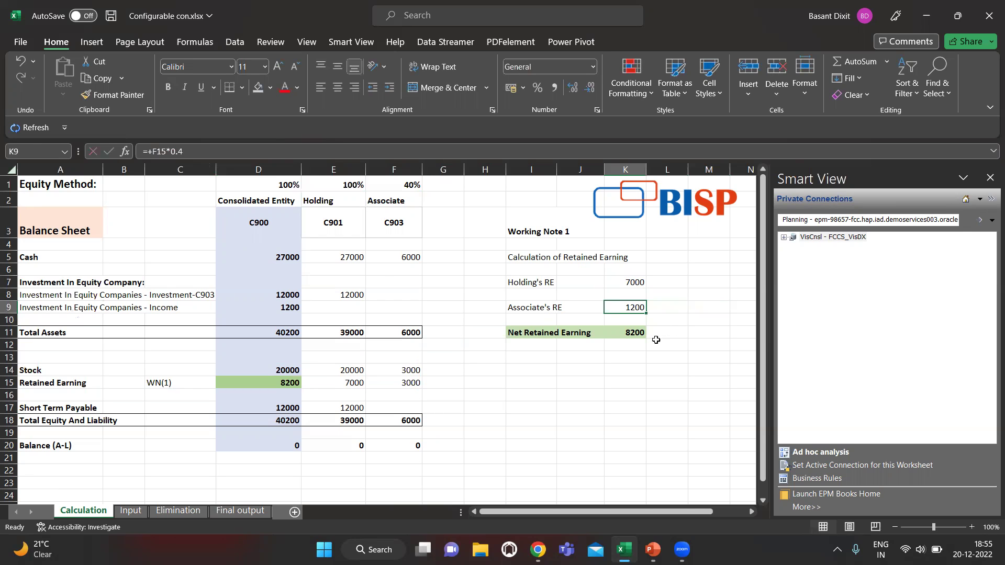
{"action": "left_click", "coordinate": [640, 333]}
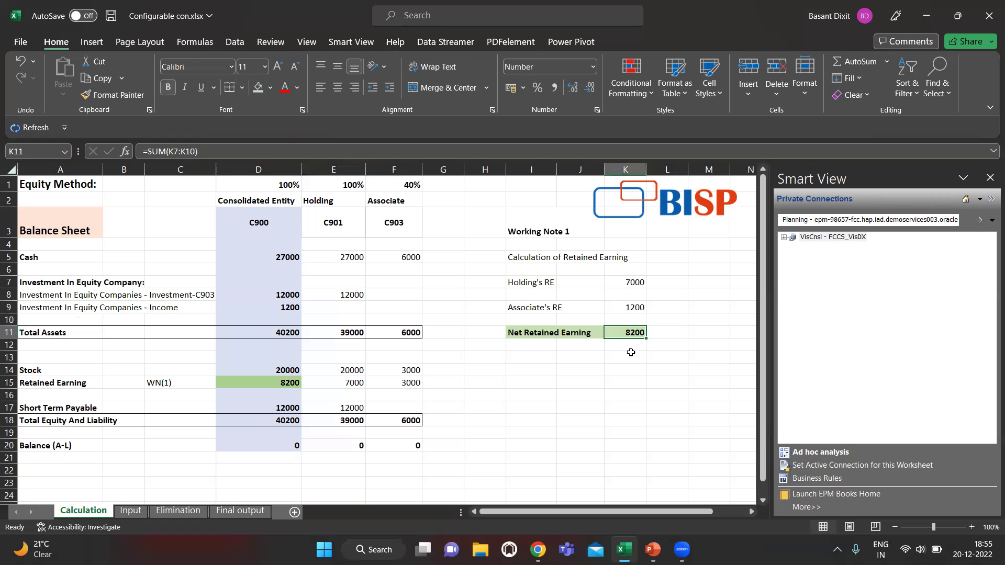
{"action": "key", "text": "F2"}
{"action": "key", "text": "Escape"}
Step: Compare C900's equity company investment and income amounts with the investment held by C901
{"action": "left_click", "coordinate": [281, 294]}
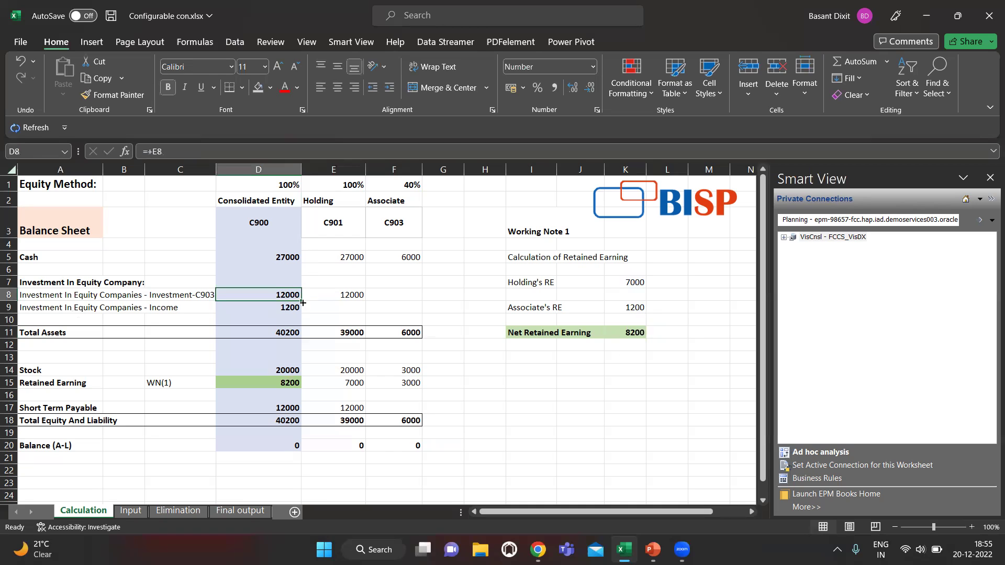
{"action": "left_click", "coordinate": [330, 296]}
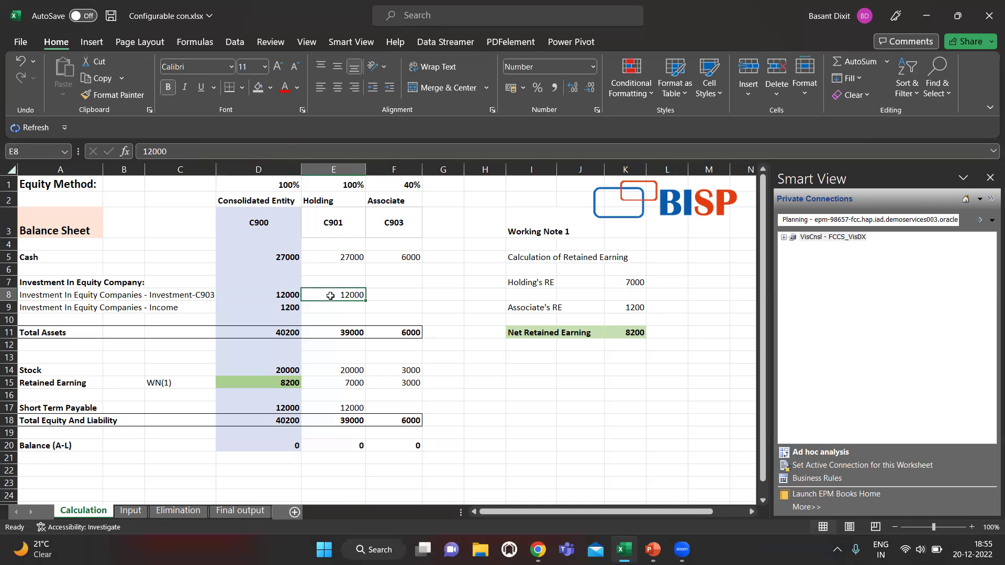
{"action": "left_click", "coordinate": [281, 296]}
{"action": "key", "text": "Down"}
{"action": "left_click", "coordinate": [281, 297]}
{"action": "left_click_drag", "start_coordinate": [281, 296], "coordinate": [283, 308]}
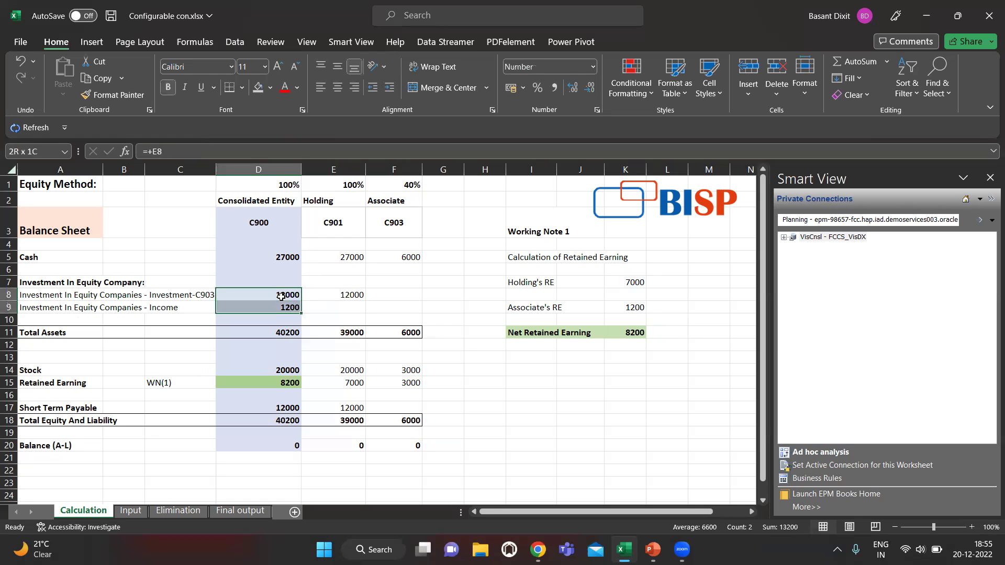
{"action": "key", "text": "Left"}
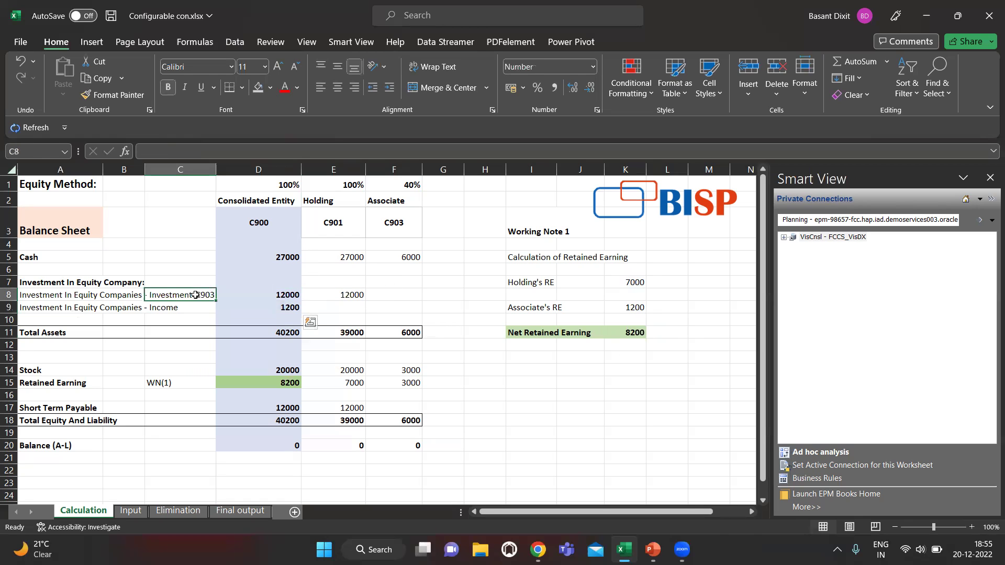
{"action": "left_click", "coordinate": [292, 296]}
{"action": "left_click_drag", "start_coordinate": [292, 296], "coordinate": [292, 308]}
{"action": "left_click", "coordinate": [292, 296]}
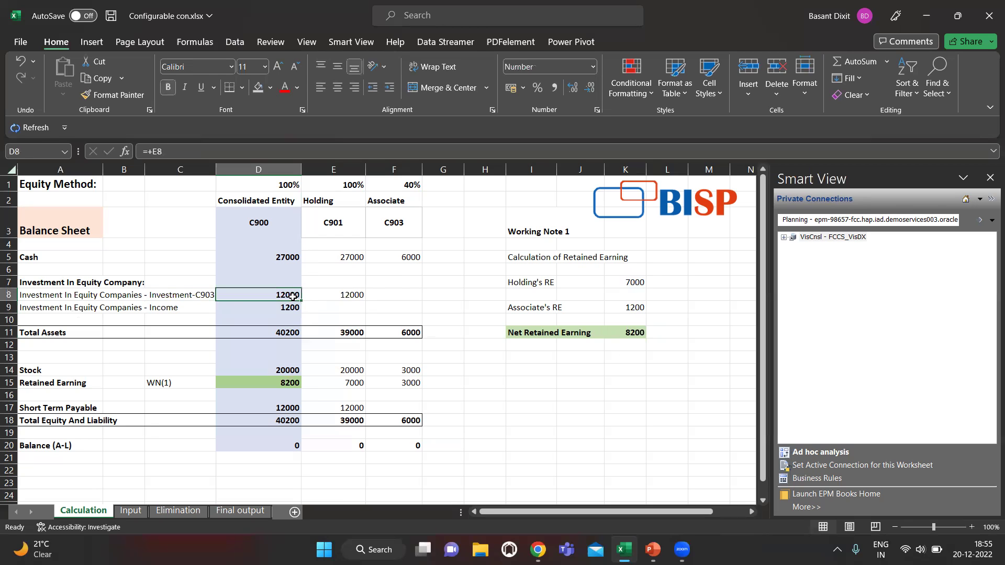
Step: Examine the C900 column from the equity company investment rows through Total Assets down to Stock
{"action": "key", "text": "Down"}
{"action": "key", "text": "Down"}
{"action": "key", "text": "Down"}
{"action": "key", "text": "Down"}
{"action": "key", "text": "Down"}
{"action": "key", "text": "Down"}
{"action": "key", "text": "Up"}
{"action": "key", "text": "Up"}
{"action": "key", "text": "Up"}
{"action": "key", "text": "Up"}
{"action": "key", "text": "Up"}
{"action": "key", "text": "Up"}
{"action": "key", "text": "Up"}
{"action": "key", "text": "Down"}
{"action": "key", "text": "Right"}
{"action": "key", "text": "Left"}
{"action": "key", "text": "Down"}
{"action": "key", "text": "Down"}
{"action": "key", "text": "Down"}
{"action": "key", "text": "Down"}
{"action": "key", "text": "Down"}
{"action": "key", "text": "Down"}
{"action": "key", "text": "Down"}
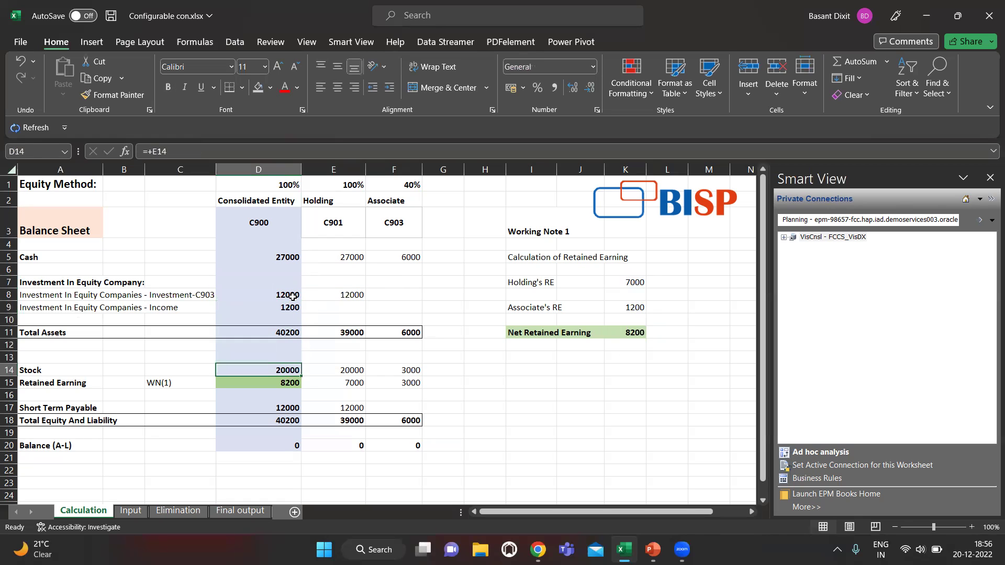
Step: Compare the consolidated entity's stock, retained earning and short term payable with the holding's amounts
{"action": "key", "text": "Up"}
{"action": "key", "text": "Down"}
{"action": "key", "text": "Right"}
{"action": "key", "text": "Up"}
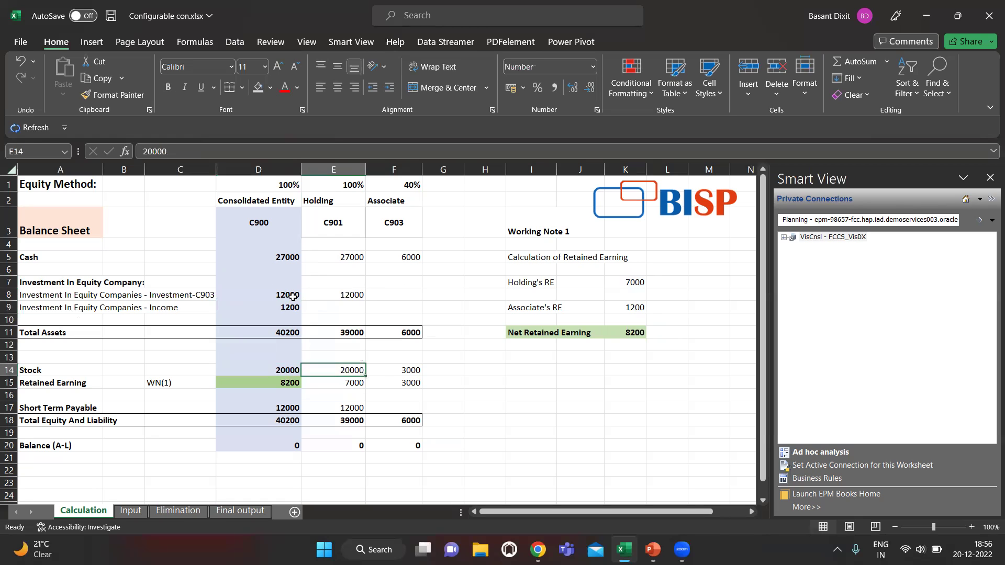
{"action": "key", "text": "Left"}
{"action": "key", "text": "Right"}
{"action": "key", "text": "Left"}
{"action": "key", "text": "Right"}
{"action": "key", "text": "Left"}
{"action": "key", "text": "Down"}
{"action": "key", "text": "Down"}
{"action": "key", "text": "Down"}
{"action": "key", "text": "Right"}
{"action": "key", "text": "Up"}
{"action": "key", "text": "Up"}
{"action": "key", "text": "Left"}
{"action": "key", "text": "Up"}
{"action": "key", "text": "Up"}
{"action": "key", "text": "Up"}
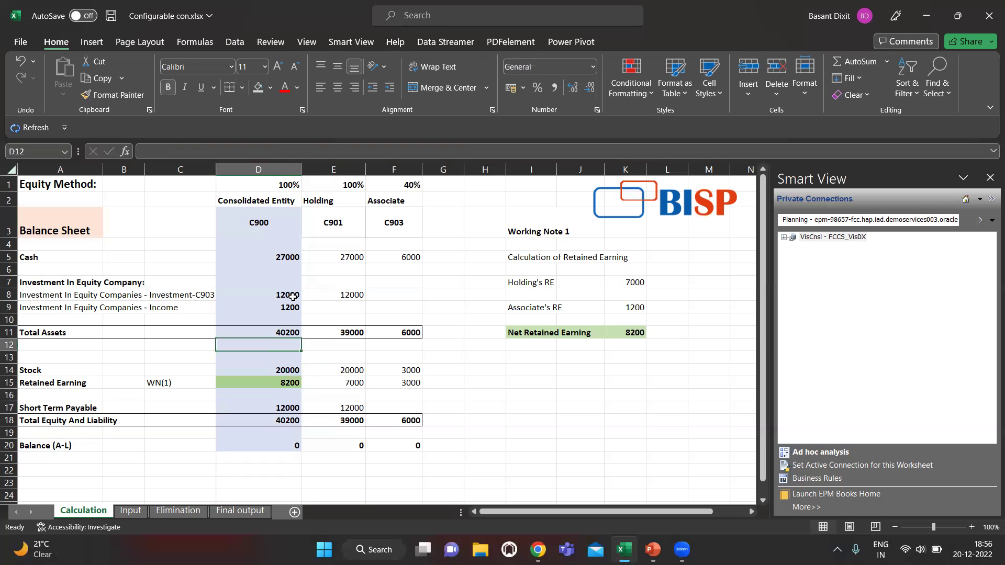
{"action": "key", "text": "ctrl+space"}
{"action": "left_click", "coordinate": [275, 280]}
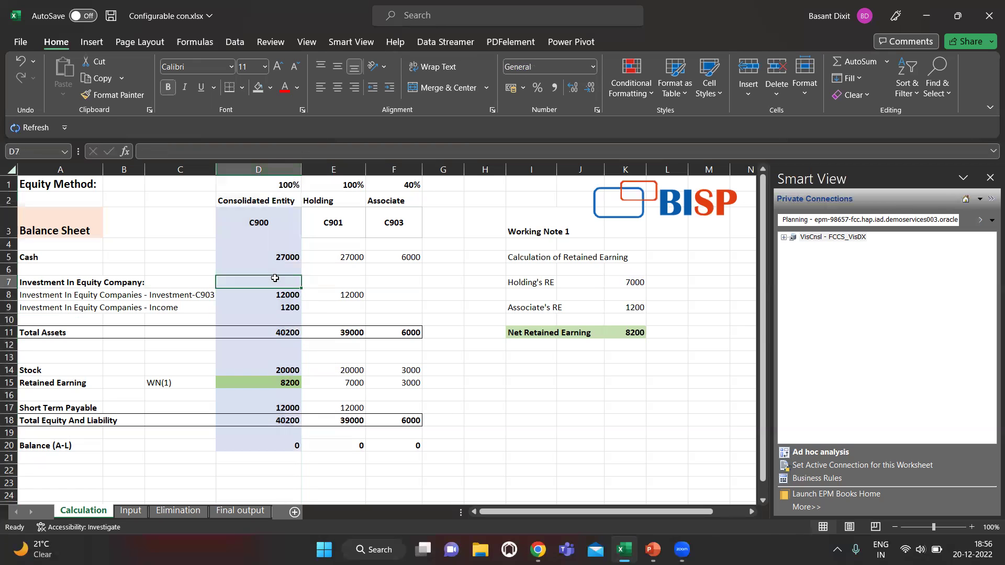
{"action": "left_click", "coordinate": [283, 268]}
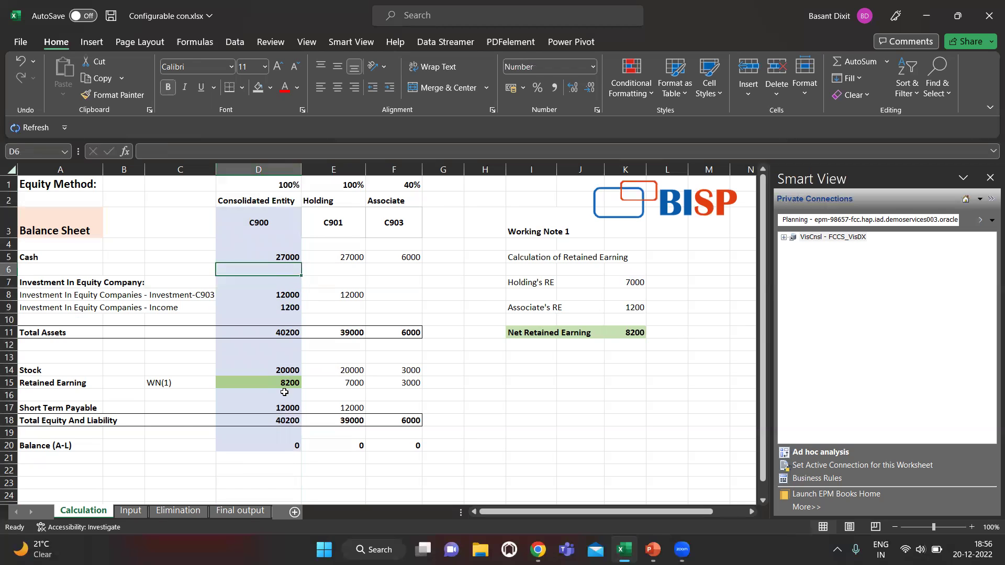
Step: Review the data entered on the Input sheet for C901 and C903, from BNK Checking Account to Short Term Payables
{"action": "left_click", "coordinate": [130, 511]}
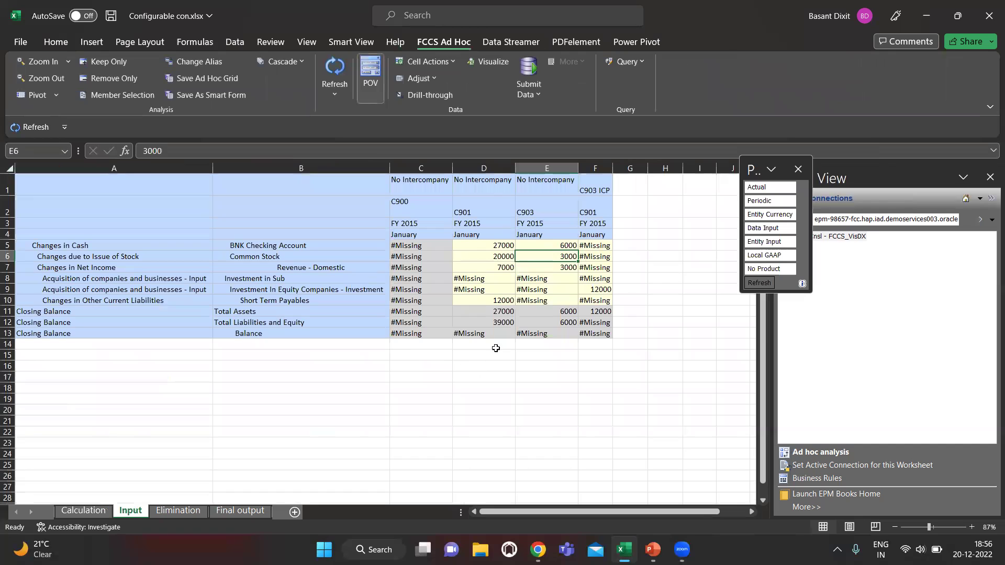
{"action": "left_click", "coordinate": [493, 246]}
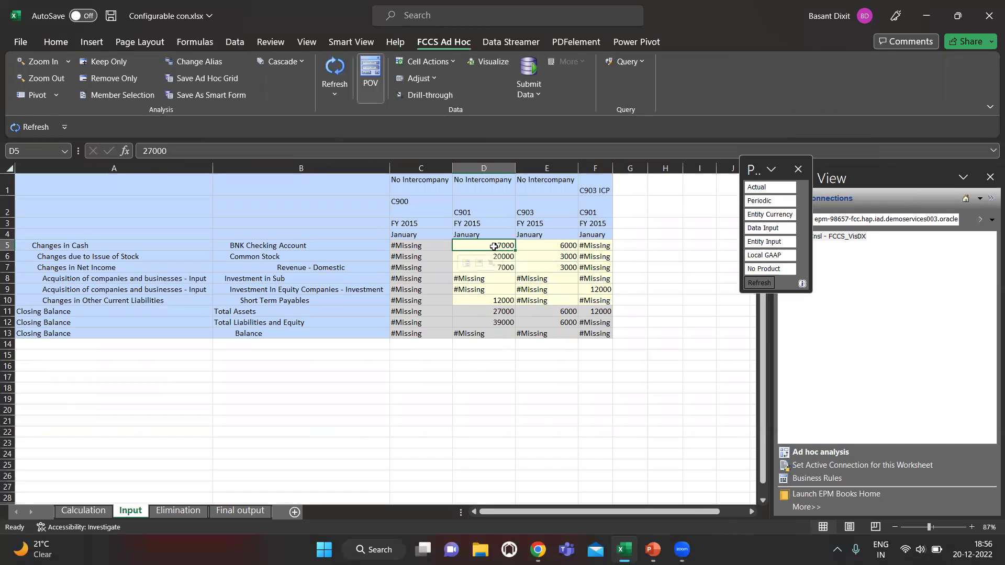
{"action": "key", "text": "shift+Down"}
{"action": "key", "text": "shift+Down"}
{"action": "key", "text": "shift+Down"}
{"action": "key", "text": "shift+Down"}
{"action": "key", "text": "shift+Down"}
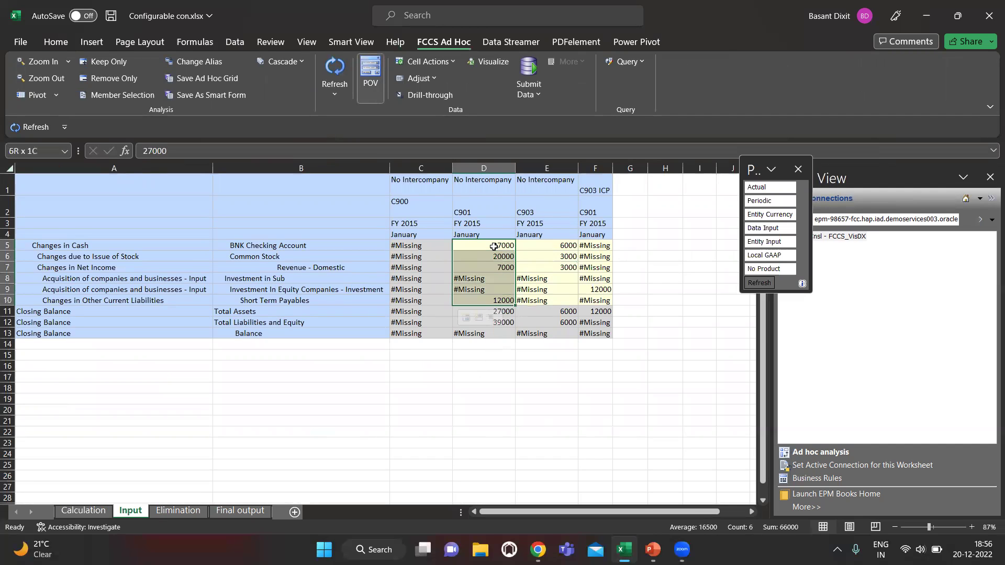
{"action": "key", "text": "shift+Right"}
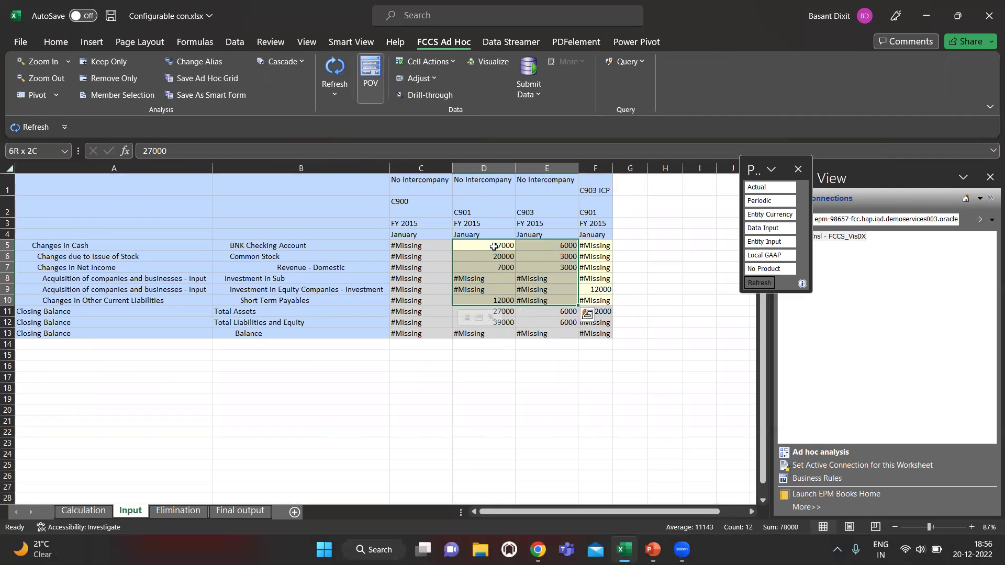
{"action": "key", "text": "Right"}
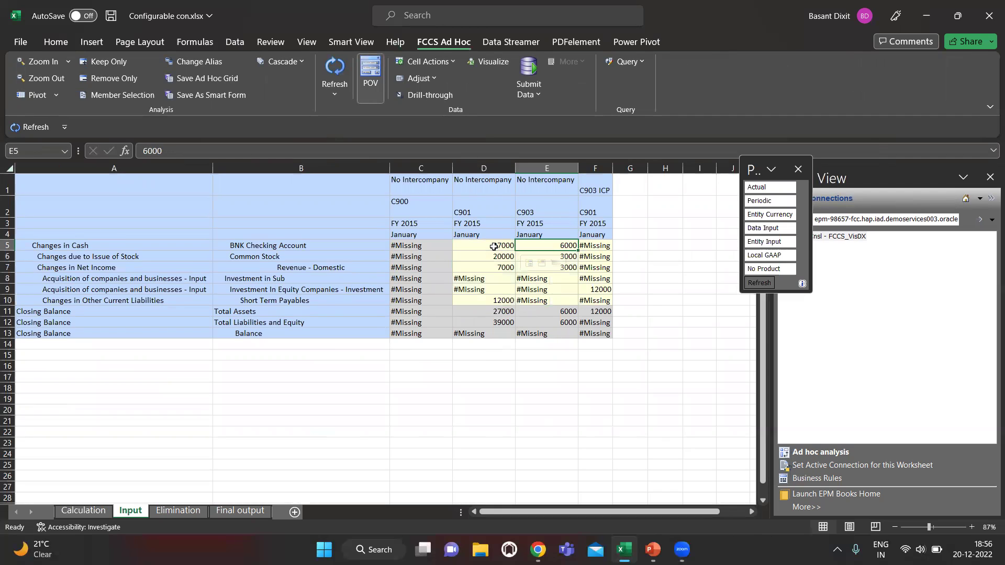
Step: Run the Consolidate business rule for entity C_900, period Jan, scenario Actual, and refresh the grid on the Final output sheet
{"action": "left_click", "coordinate": [257, 512]}
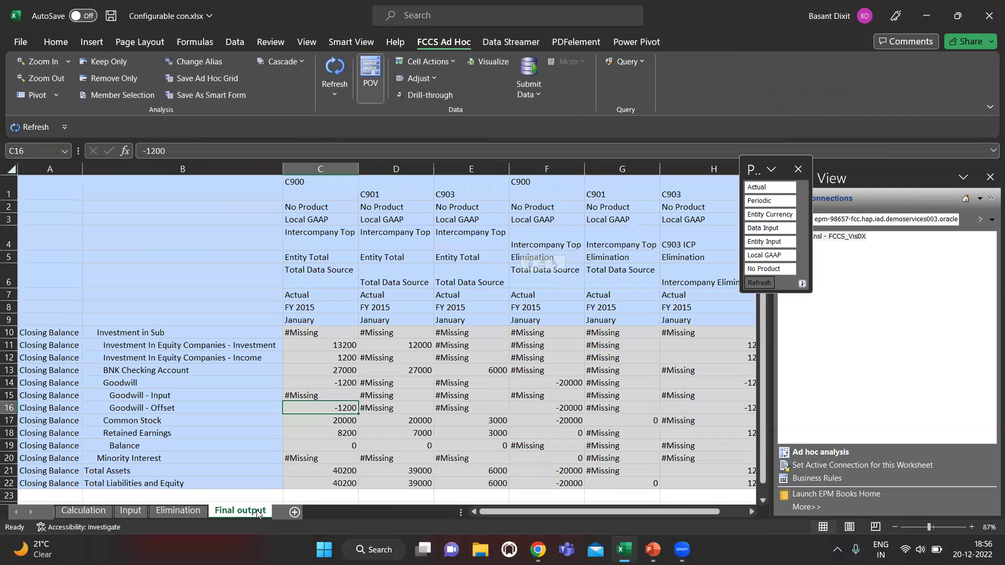
{"action": "left_click", "coordinate": [804, 478]}
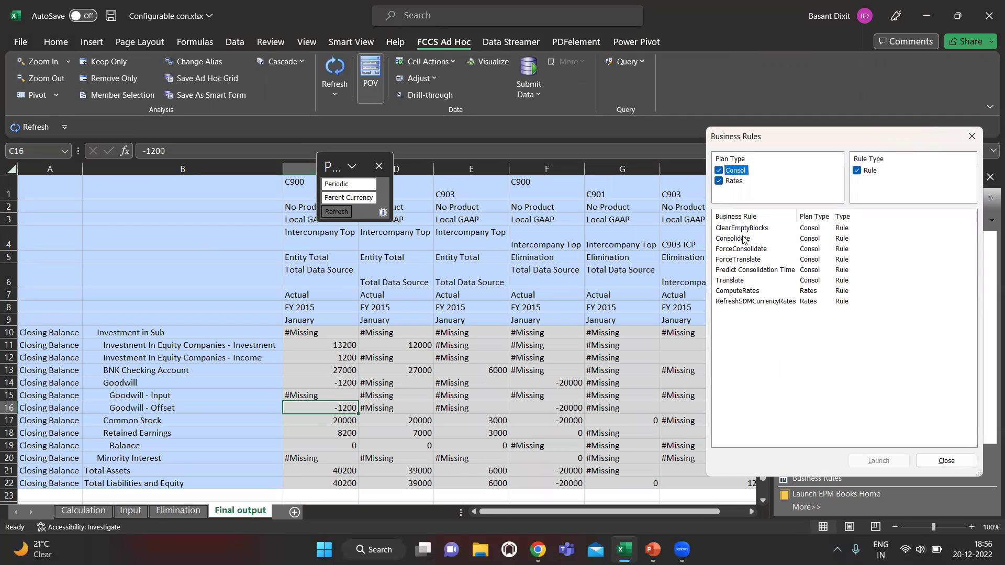
{"action": "left_click", "coordinate": [747, 238]}
{"action": "scroll", "coordinate": [837, 390], "scroll_direction": "down", "scroll_amount": 3}
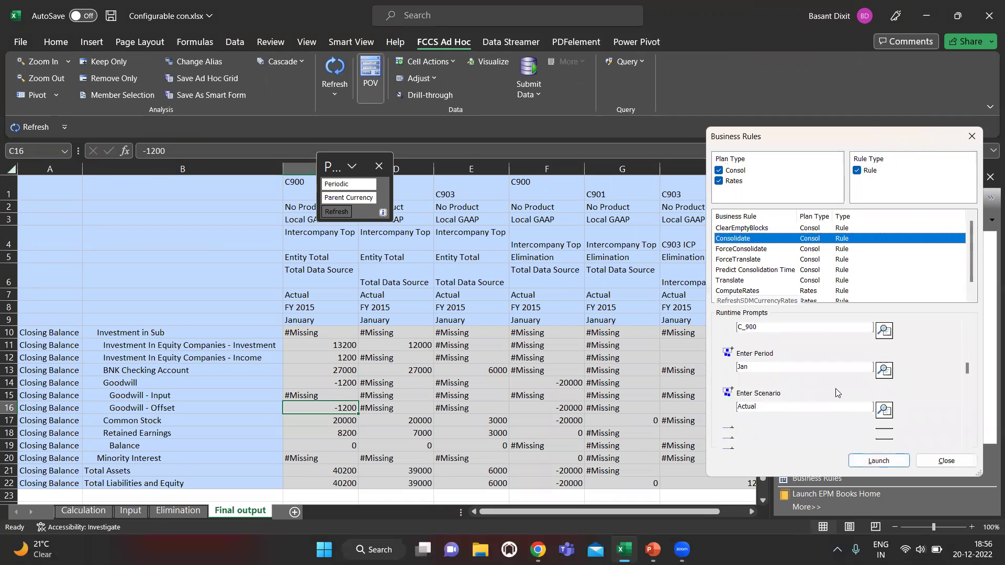
{"action": "left_click", "coordinate": [879, 461]}
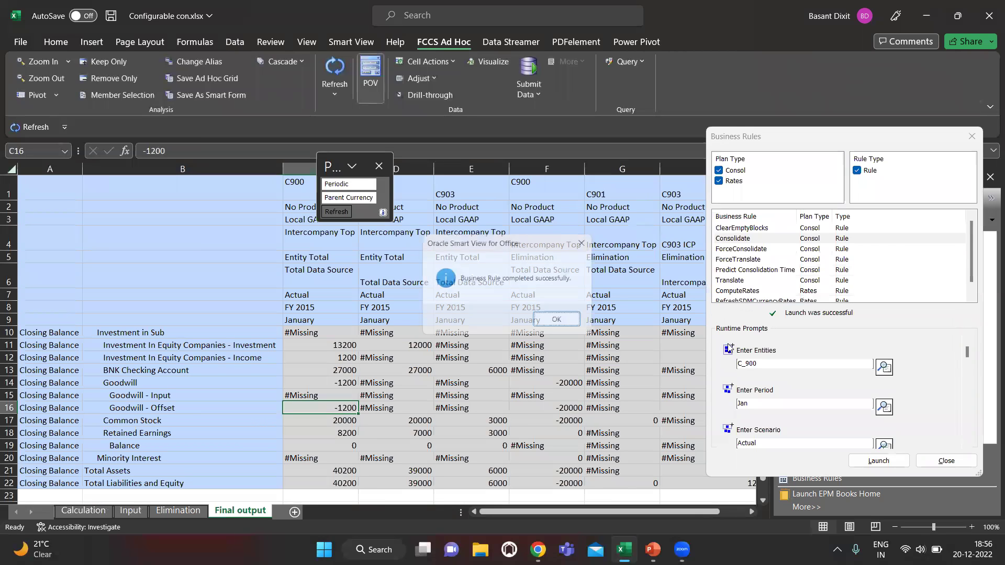
{"action": "left_click", "coordinate": [558, 321]}
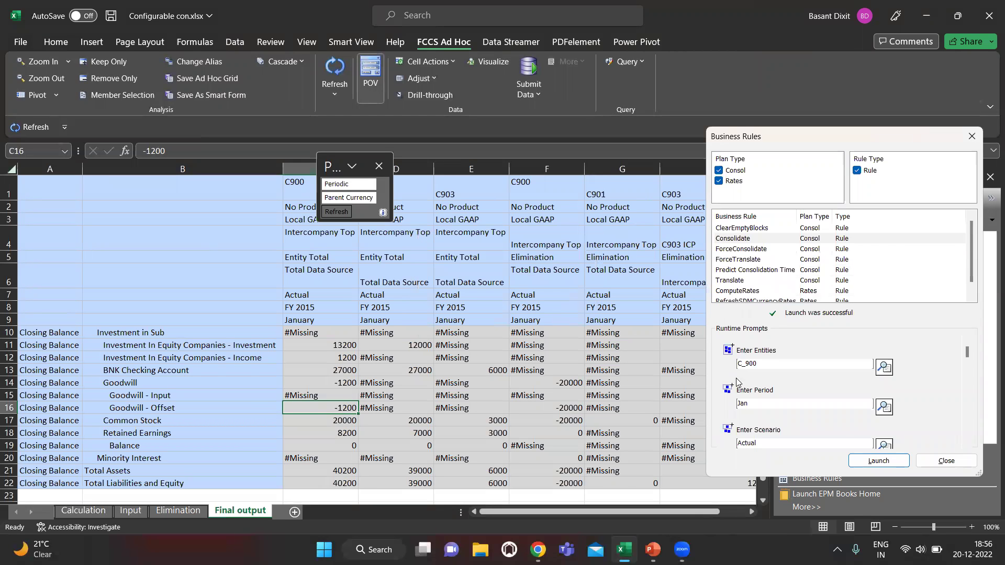
{"action": "left_click", "coordinate": [945, 462]}
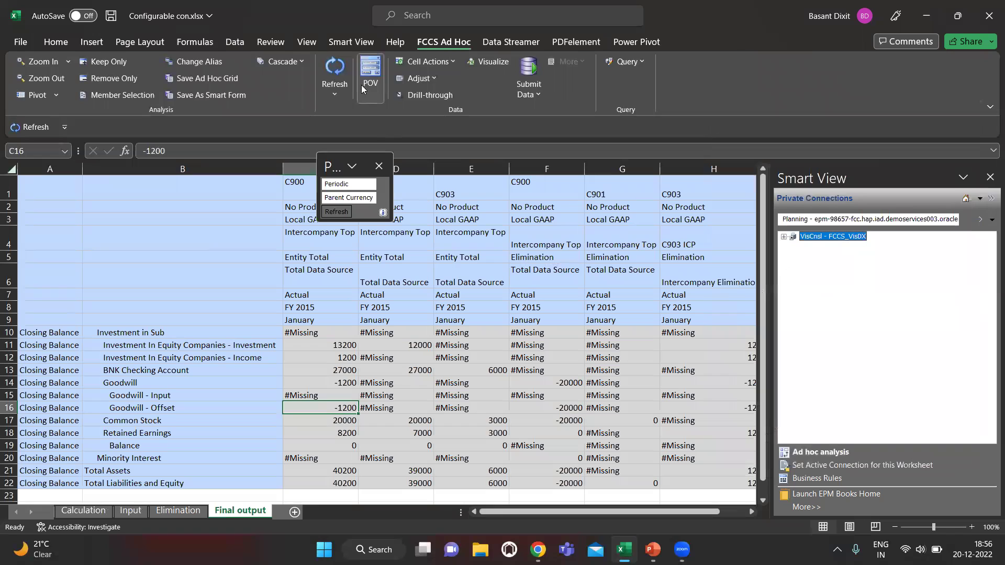
{"action": "left_click", "coordinate": [336, 68]}
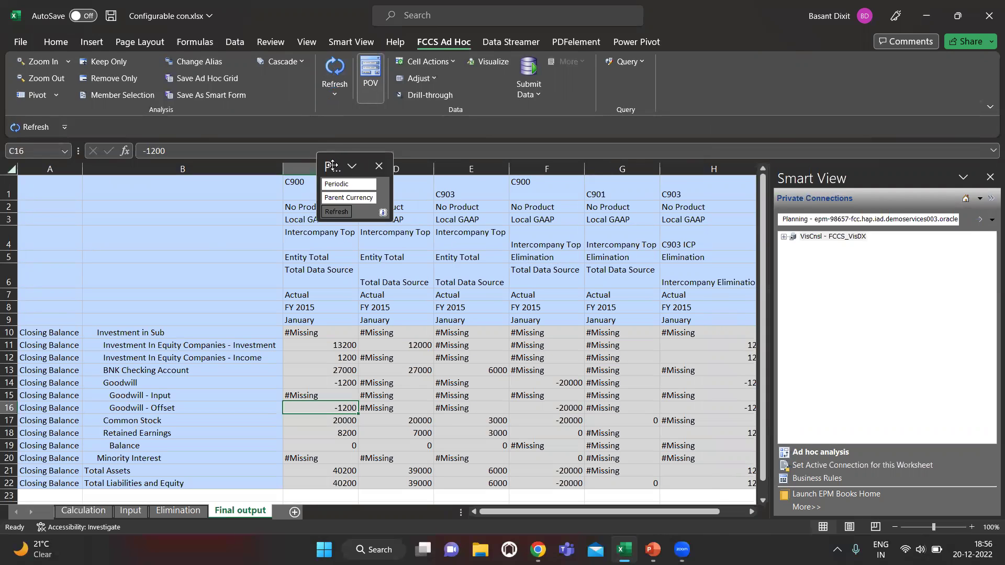
Step: Move the POV box clear of the data and examine C900's column from the entity header down to Investment In Equity Companies - Investment
{"action": "left_click_drag", "start_coordinate": [330, 167], "coordinate": [120, 194]}
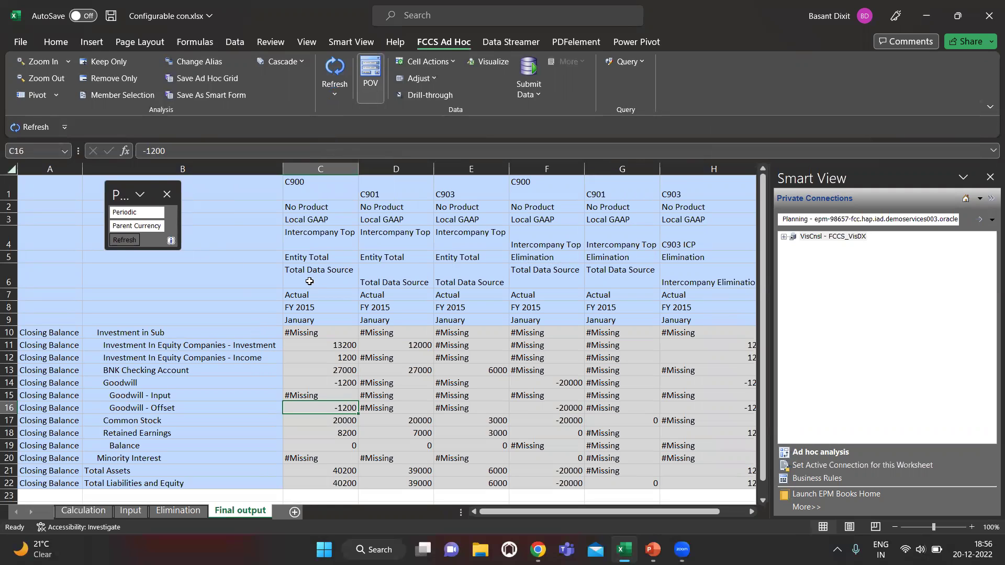
{"action": "left_click", "coordinate": [320, 189]}
{"action": "key", "text": "Down"}
{"action": "key", "text": "Up"}
{"action": "key", "text": "Down"}
{"action": "key", "text": "Down"}
{"action": "key", "text": "Down"}
{"action": "key", "text": "Down"}
{"action": "key", "text": "Down"}
{"action": "key", "text": "Down"}
{"action": "key", "text": "Down"}
{"action": "key", "text": "Down"}
{"action": "key", "text": "Down"}
{"action": "key", "text": "Down"}
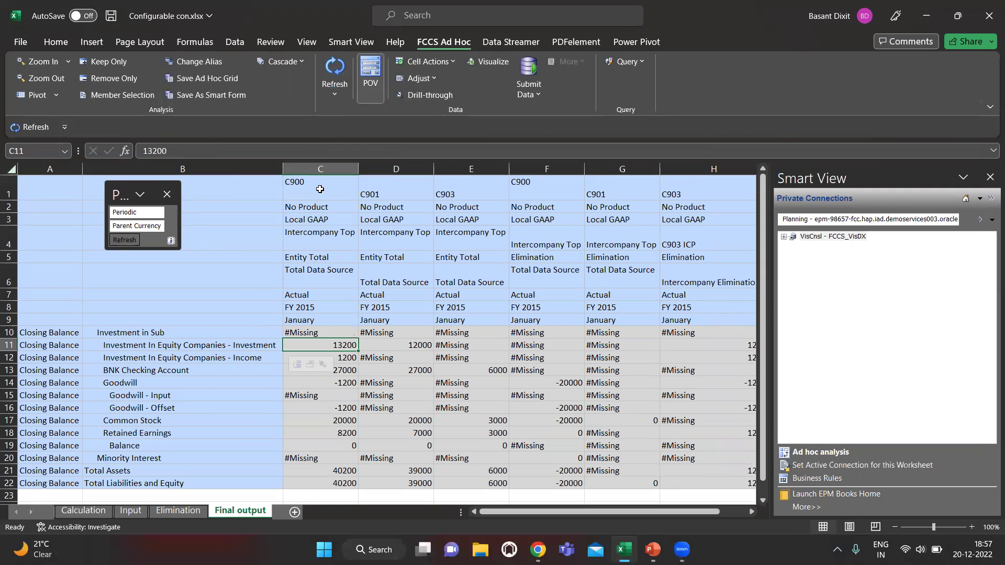
Step: Compare the equity company investment and income amounts for C900 between the Calculation and Final output sheets
{"action": "left_click", "coordinate": [83, 510]}
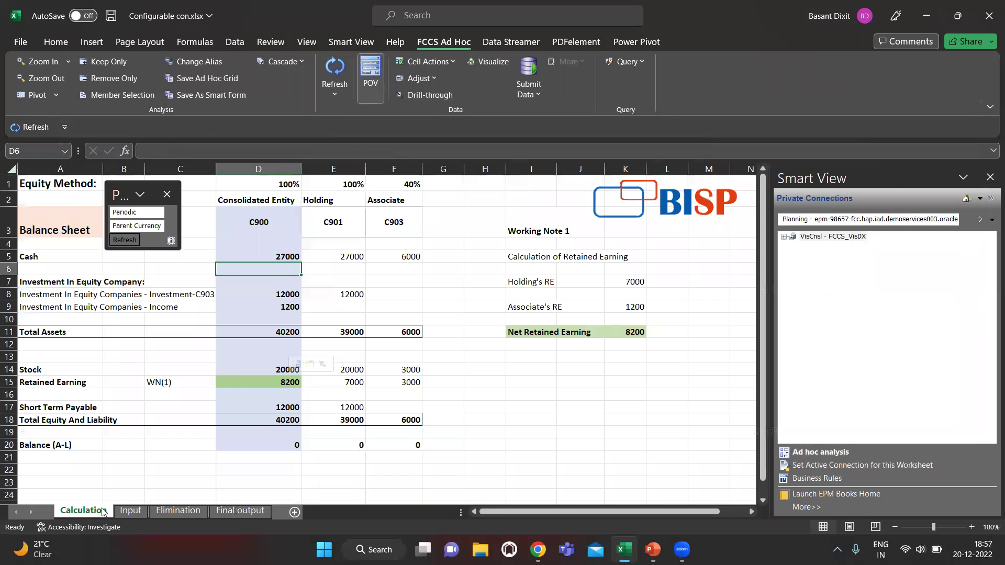
{"action": "left_click", "coordinate": [293, 290]}
{"action": "key", "text": "Down"}
{"action": "key", "text": "Up"}
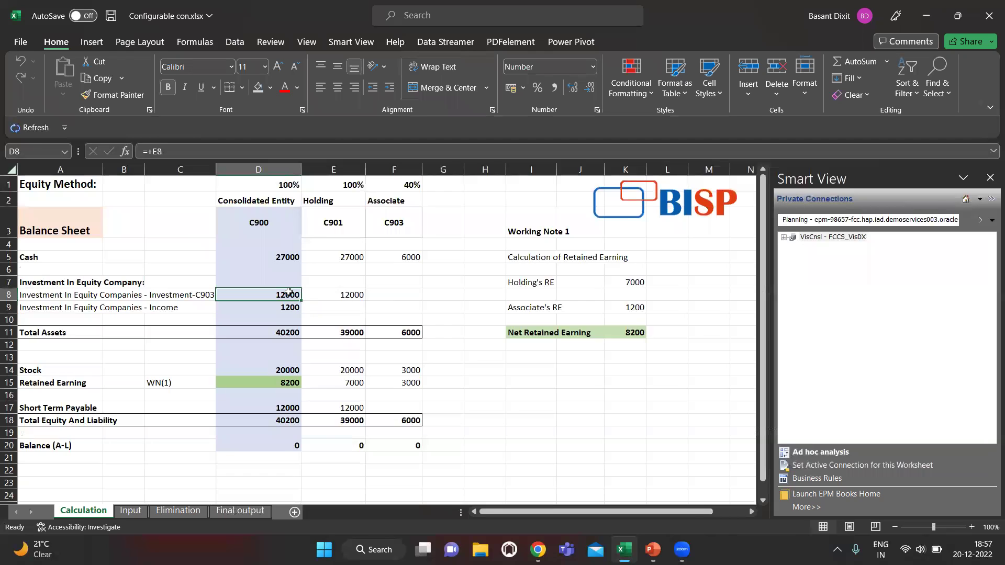
{"action": "key", "text": "Down"}
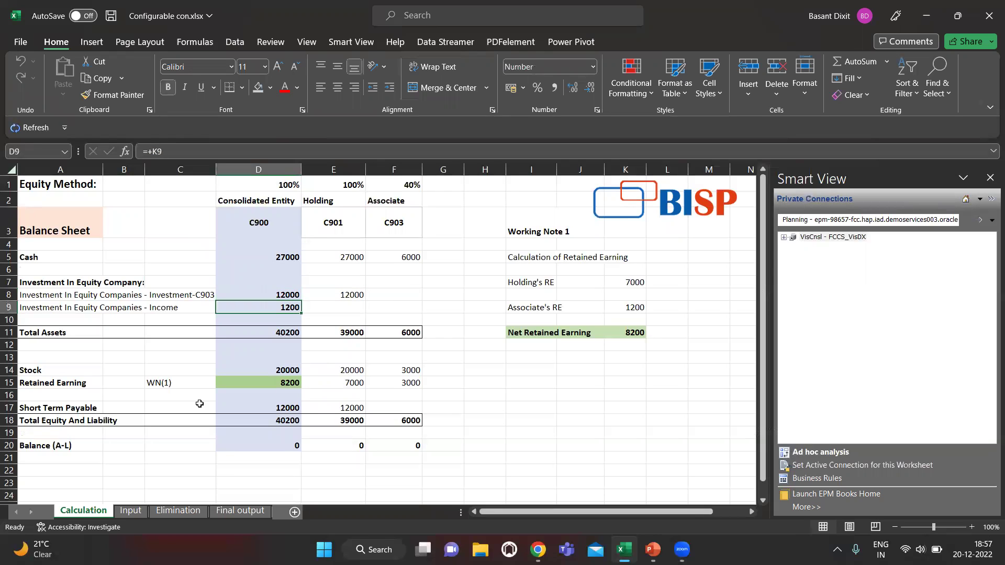
{"action": "left_click", "coordinate": [225, 512]}
{"action": "left_click", "coordinate": [330, 360]}
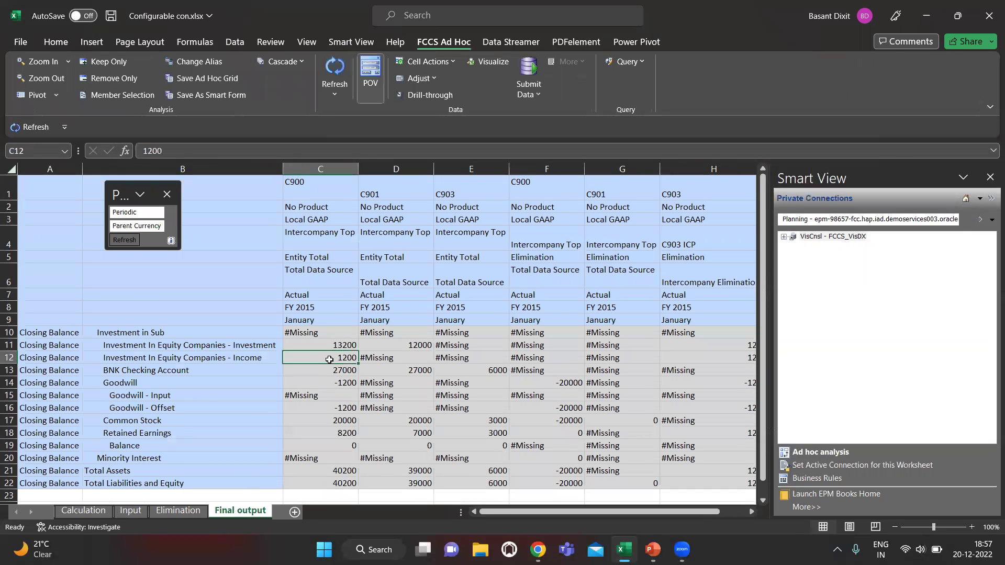
{"action": "left_click", "coordinate": [330, 346]}
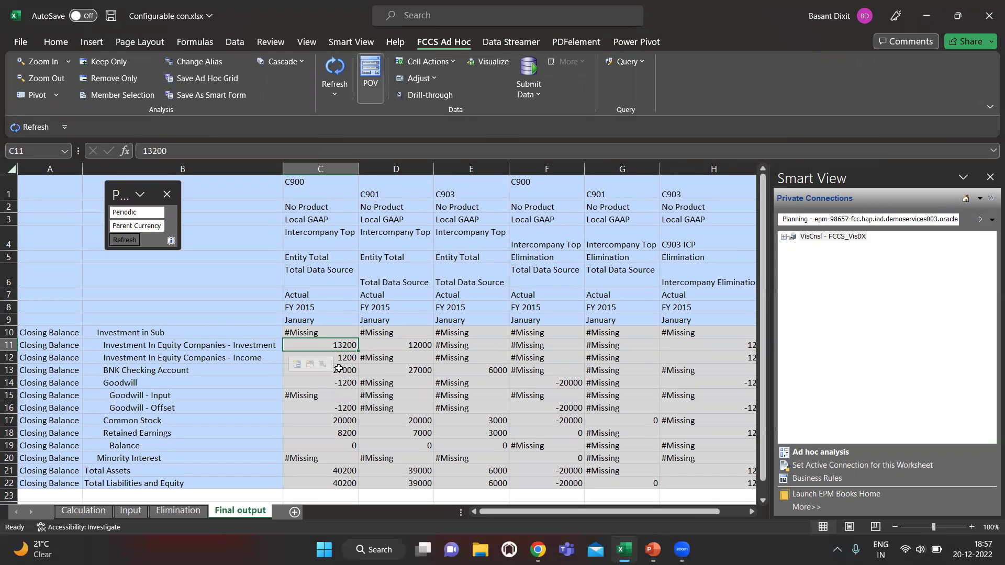
Step: Check C900's closing balances on the Final output sheet from the equity company income row down to Goodwill
{"action": "key", "text": "Down"}
{"action": "key", "text": "Down"}
{"action": "key", "text": "Down"}
{"action": "key", "text": "Down"}
{"action": "key", "text": "Up"}
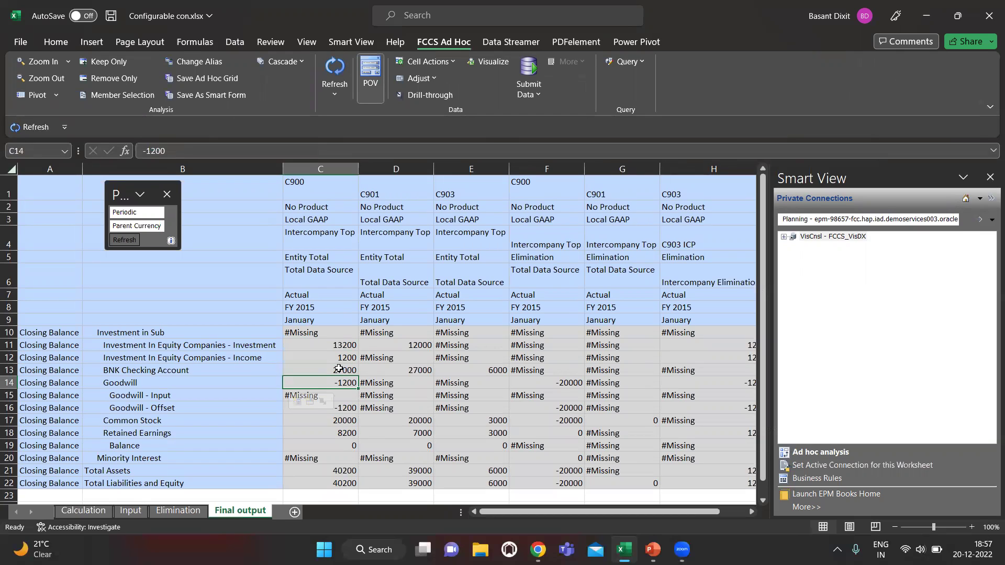
Step: Inspect C900's Common Stock and the Goodwill - Offset row across the entity columns
{"action": "left_click", "coordinate": [351, 424]}
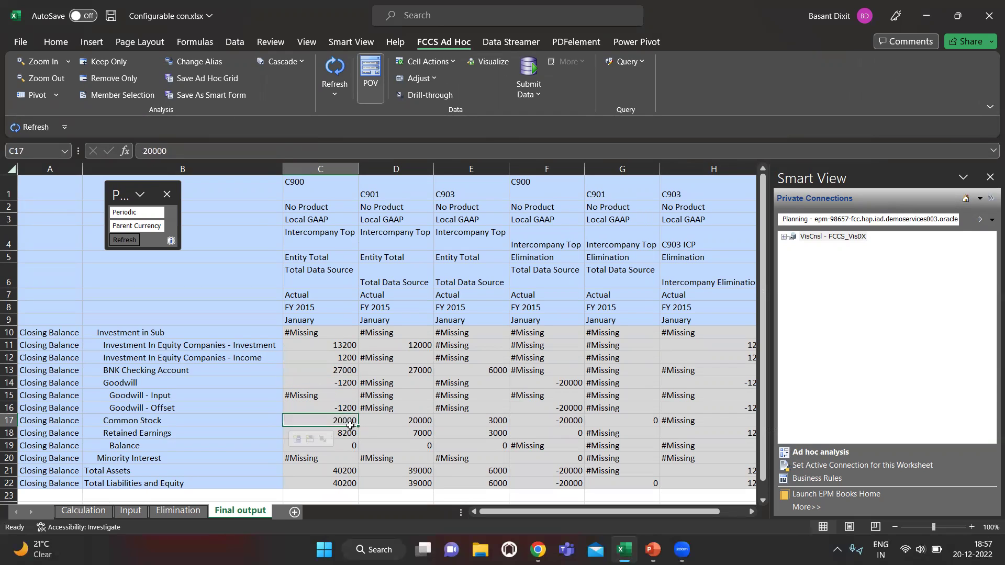
{"action": "key", "text": "Right"}
{"action": "key", "text": "Up"}
{"action": "key", "text": "Left"}
{"action": "key", "text": "Left"}
{"action": "key", "text": "Right"}
{"action": "key", "text": "Right"}
{"action": "key", "text": "Right"}
{"action": "key", "text": "Right"}
{"action": "key", "text": "Right"}
{"action": "key", "text": "Right"}
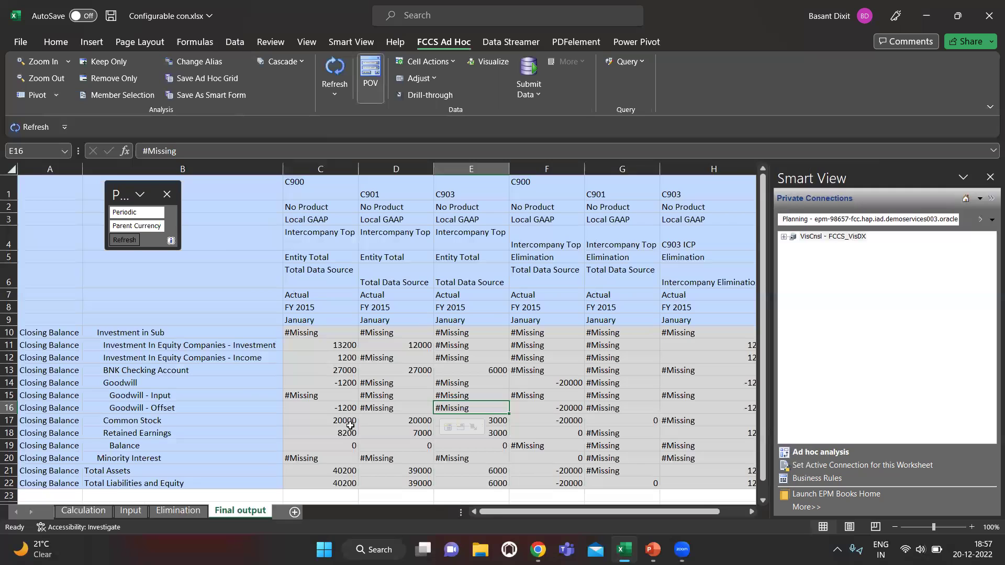
Step: Examine the Elimination sheet's Disposal of companies and businesses - Input rows against C903's intercompany eliminations, and return to the Final output sheet
{"action": "left_click", "coordinate": [178, 510]}
{"action": "scroll", "coordinate": [482, 394], "scroll_direction": "down", "scroll_amount": 1}
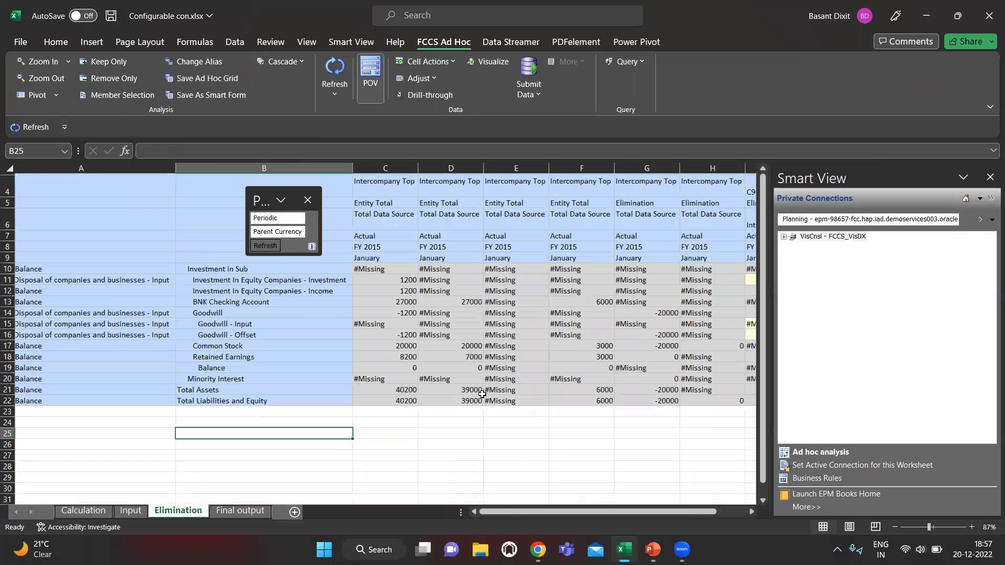
{"action": "scroll", "coordinate": [451, 308], "scroll_direction": "down", "scroll_amount": 1}
{"action": "scroll", "coordinate": [451, 308], "scroll_direction": "left", "scroll_amount": 2}
{"action": "scroll", "coordinate": [251, 317], "scroll_direction": "up", "scroll_amount": 1}
{"action": "left_click", "coordinate": [161, 322]}
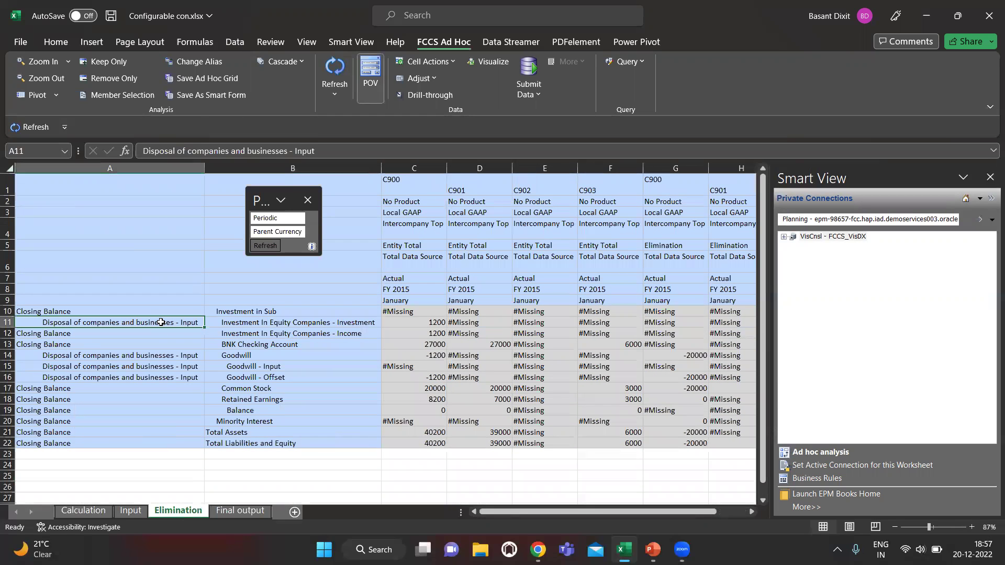
{"action": "scroll", "coordinate": [598, 326], "scroll_direction": "right", "scroll_amount": 3}
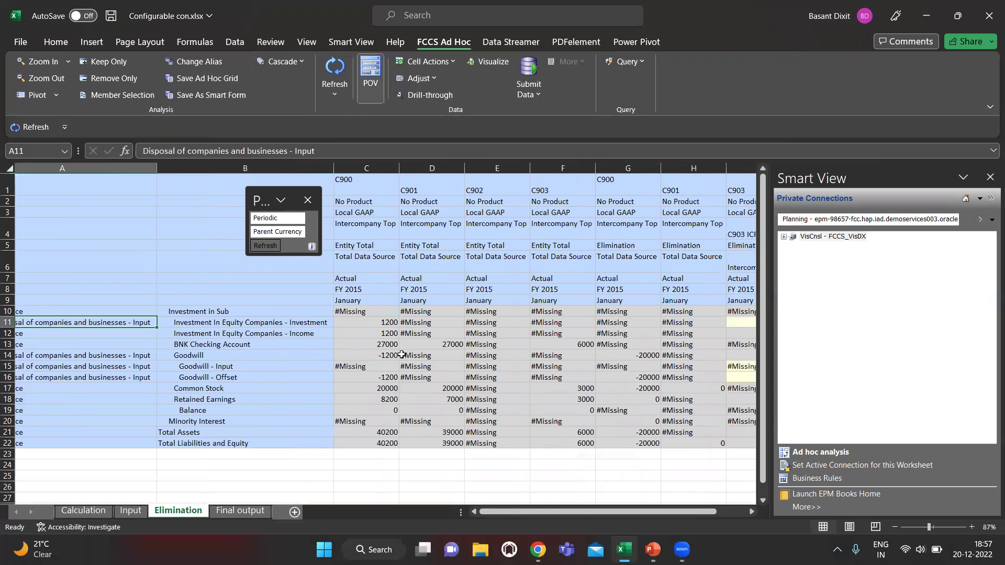
{"action": "left_click", "coordinate": [635, 322]}
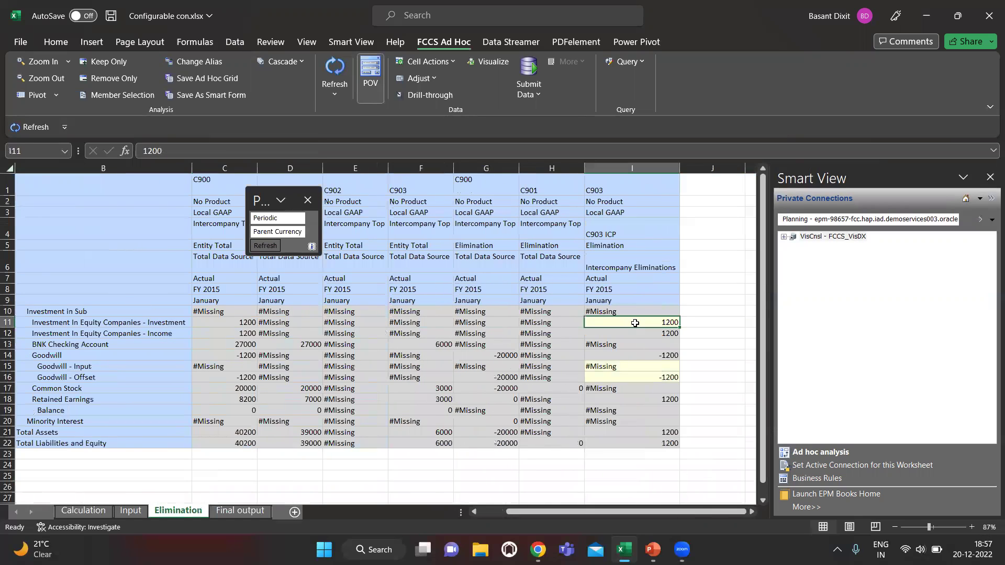
{"action": "scroll", "coordinate": [465, 376], "scroll_direction": "left", "scroll_amount": 3}
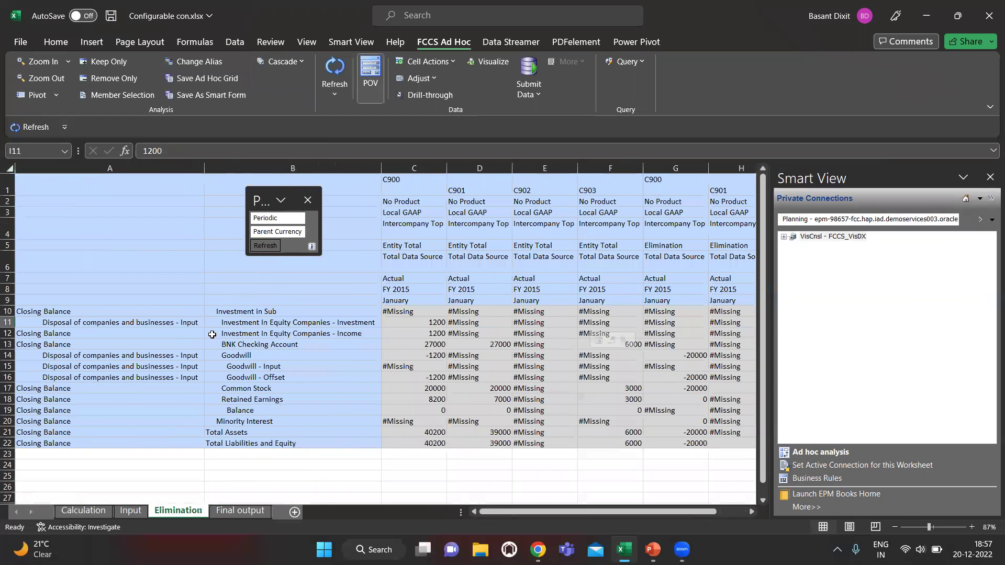
{"action": "scroll", "coordinate": [471, 376], "scroll_direction": "right", "scroll_amount": 3}
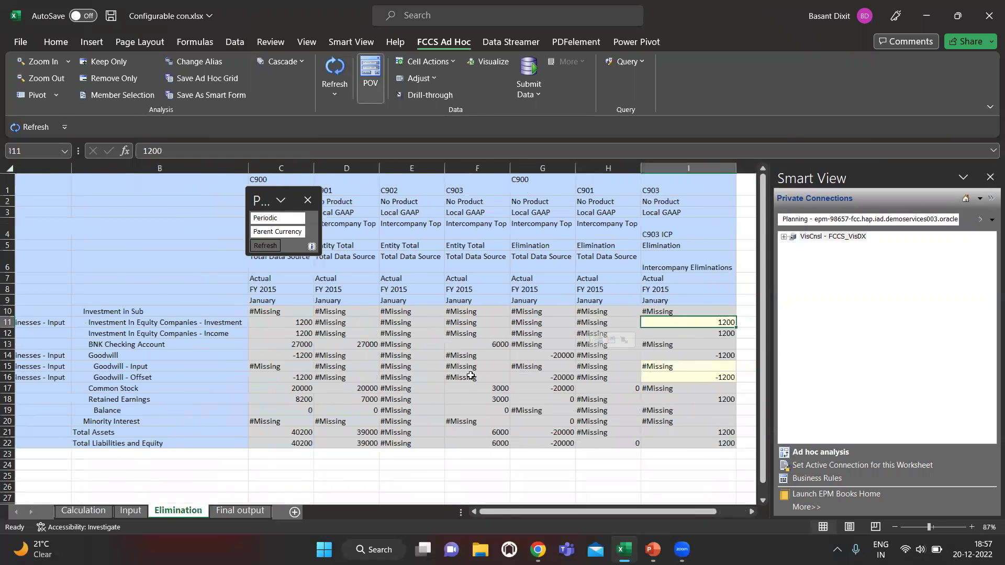
{"action": "scroll", "coordinate": [597, 392], "scroll_direction": "left", "scroll_amount": 3}
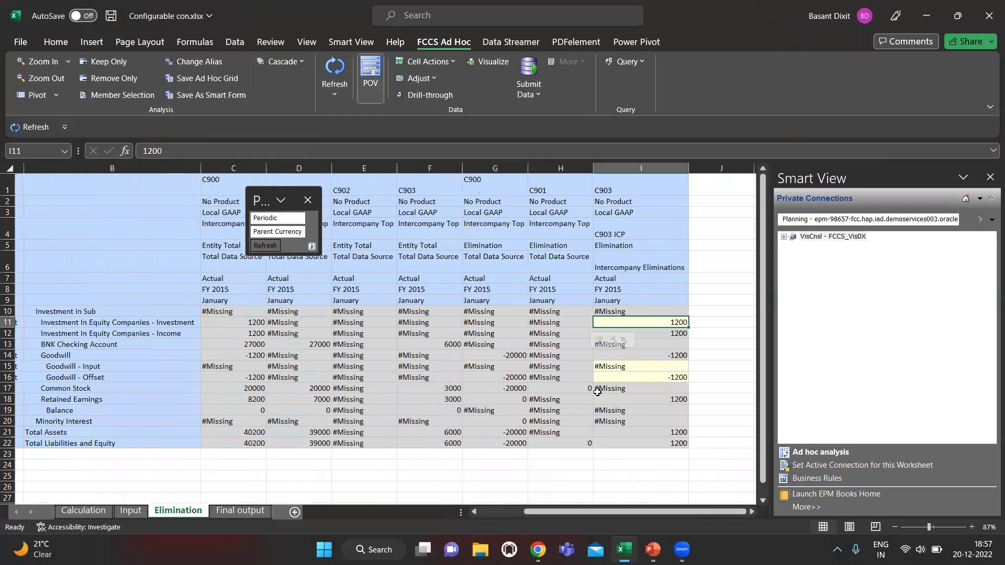
{"action": "left_click", "coordinate": [244, 511]}
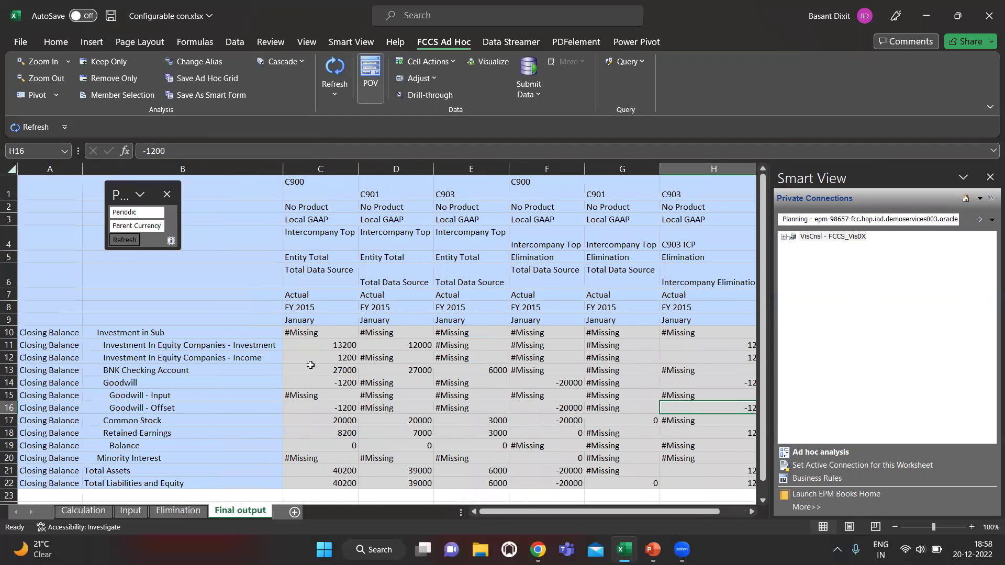
Step: Switch to EPM Cloud Financial Consolidation and Close in Chrome and open the Consolidated stage of the application's Consolidation process
{"action": "key", "text": "alt+Tab"}
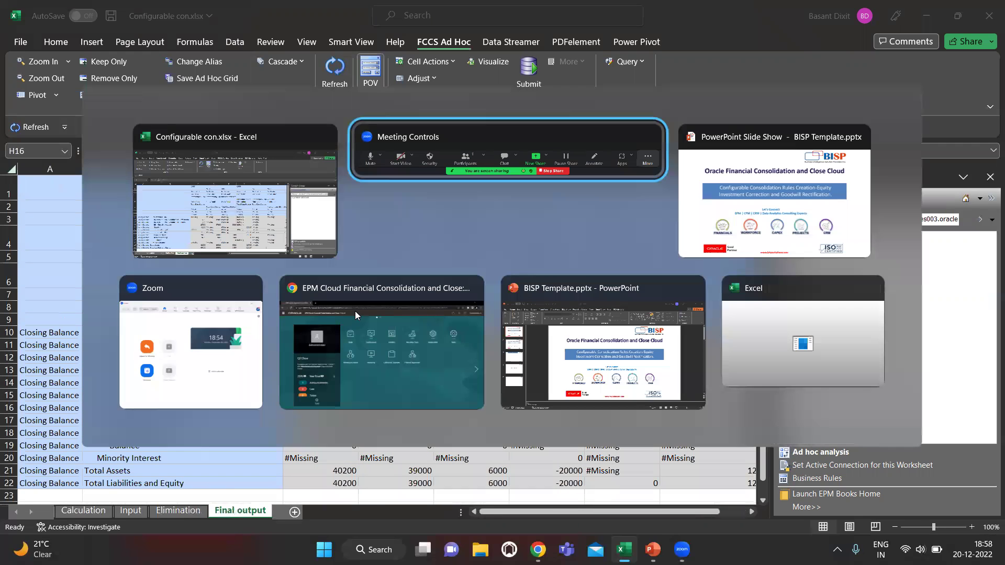
{"action": "key", "text": "alt+Tab"}
{"action": "key", "text": "alt+Tab"}
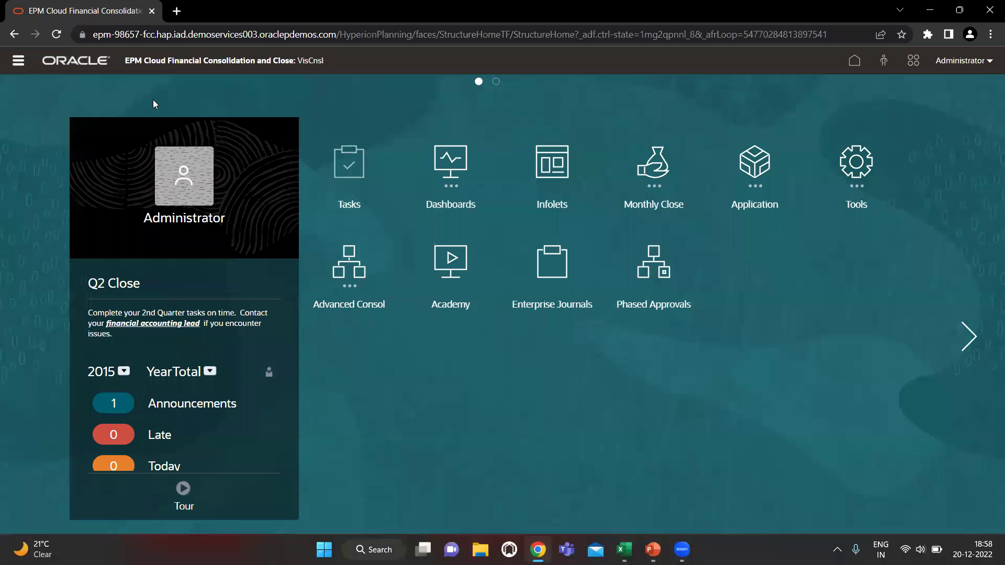
{"action": "left_click", "coordinate": [18, 61]}
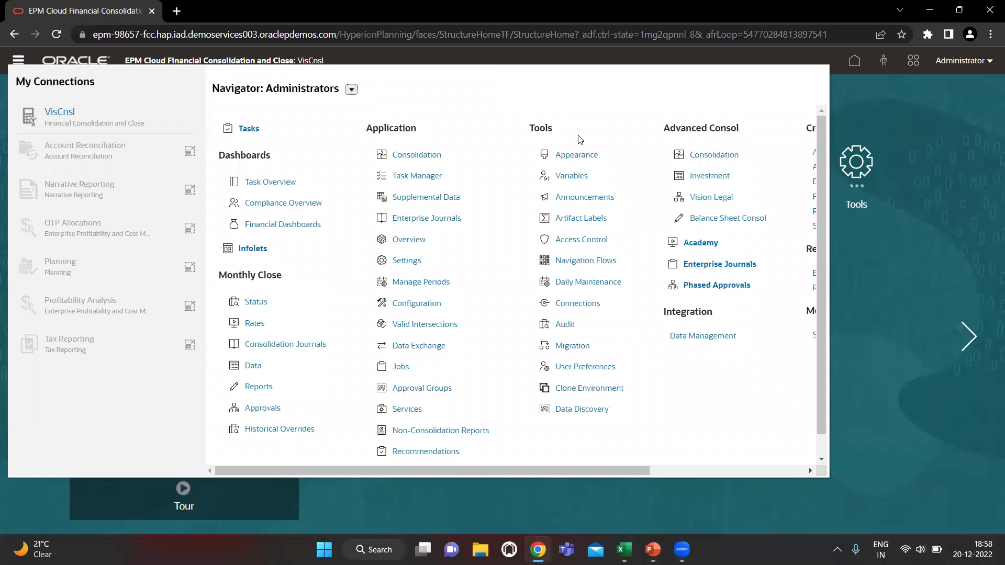
{"action": "left_click", "coordinate": [417, 156]}
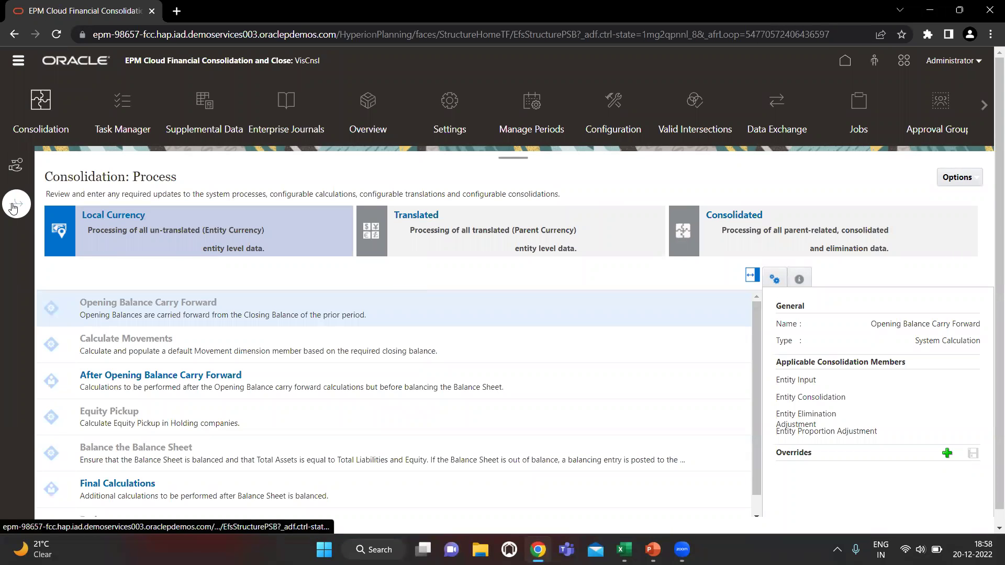
{"action": "left_click", "coordinate": [781, 222]}
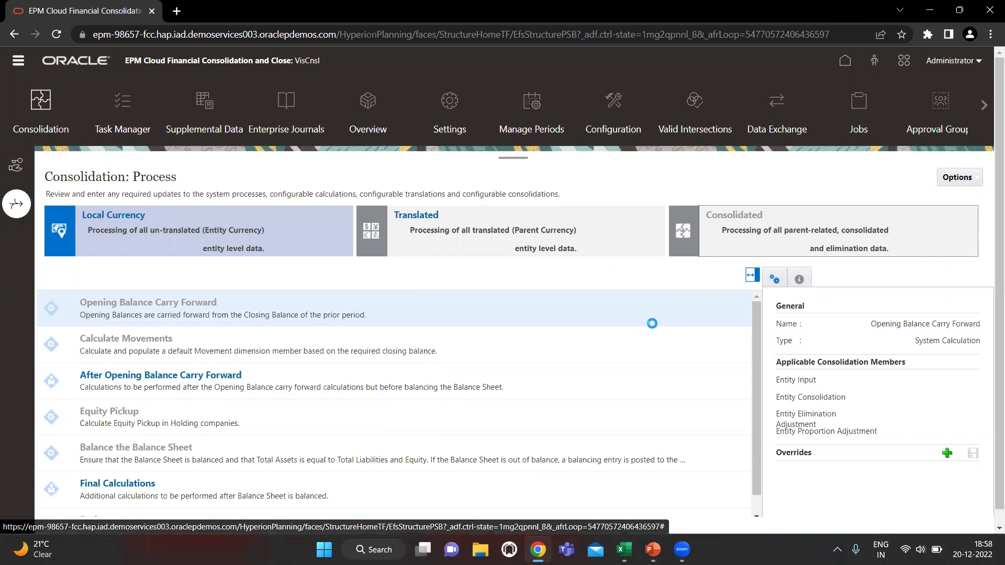
Step: Select the Configurable Consolidation process in the Consolidated stage and open its consolidation rules
{"action": "scroll", "coordinate": [573, 362], "scroll_direction": "down", "scroll_amount": 1}
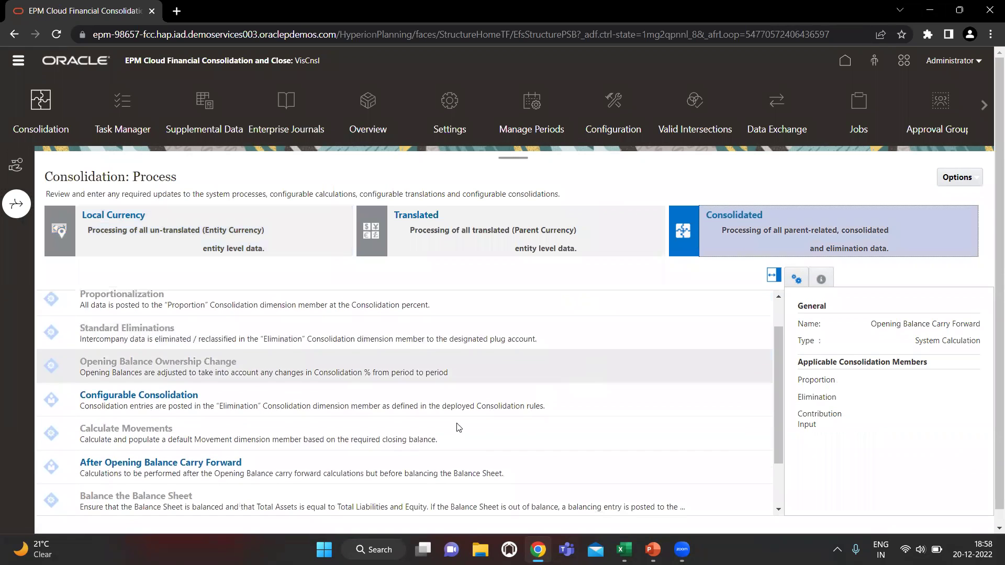
{"action": "scroll", "coordinate": [482, 382], "scroll_direction": "down", "scroll_amount": 2}
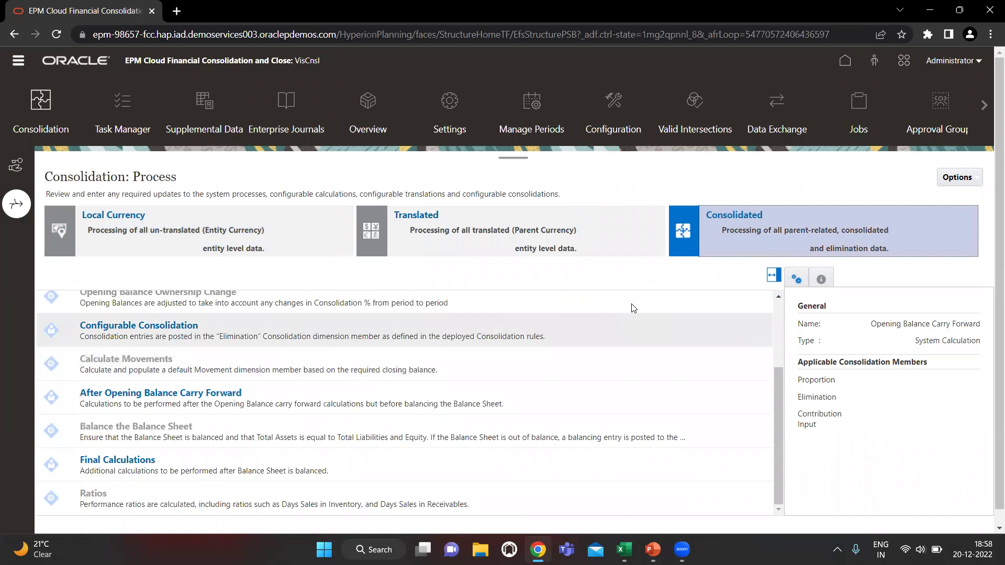
{"action": "left_click", "coordinate": [588, 326]}
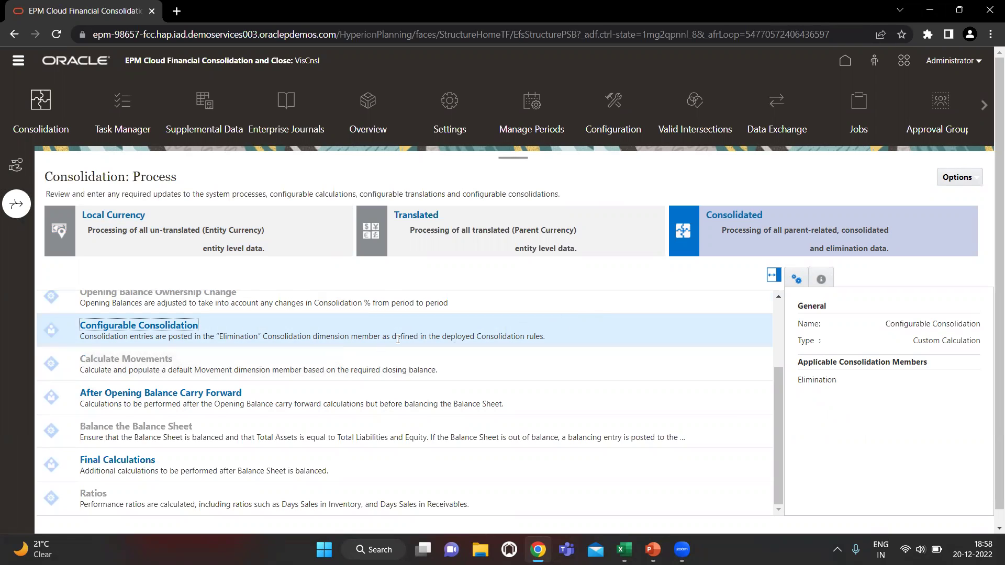
{"action": "left_click", "coordinate": [608, 334]}
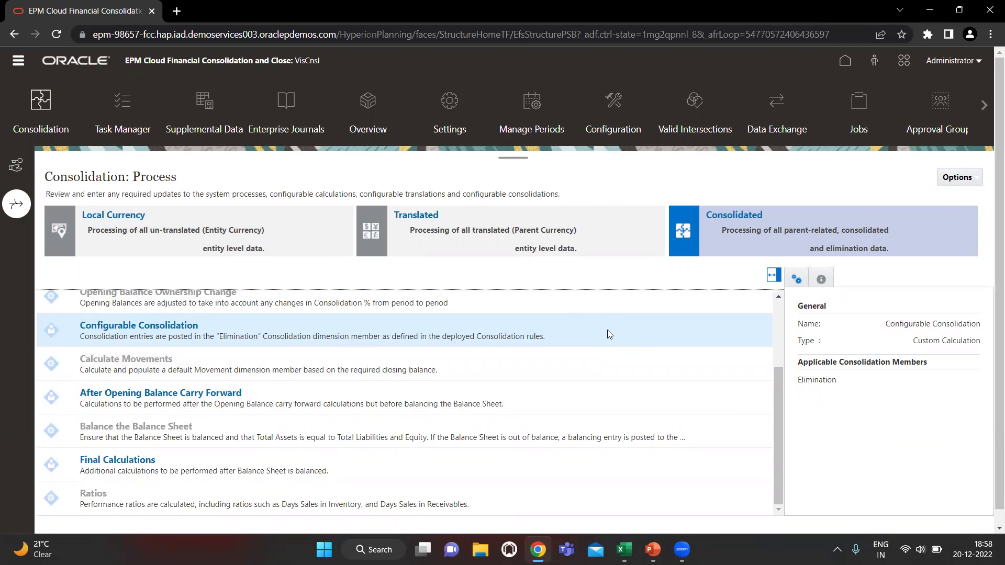
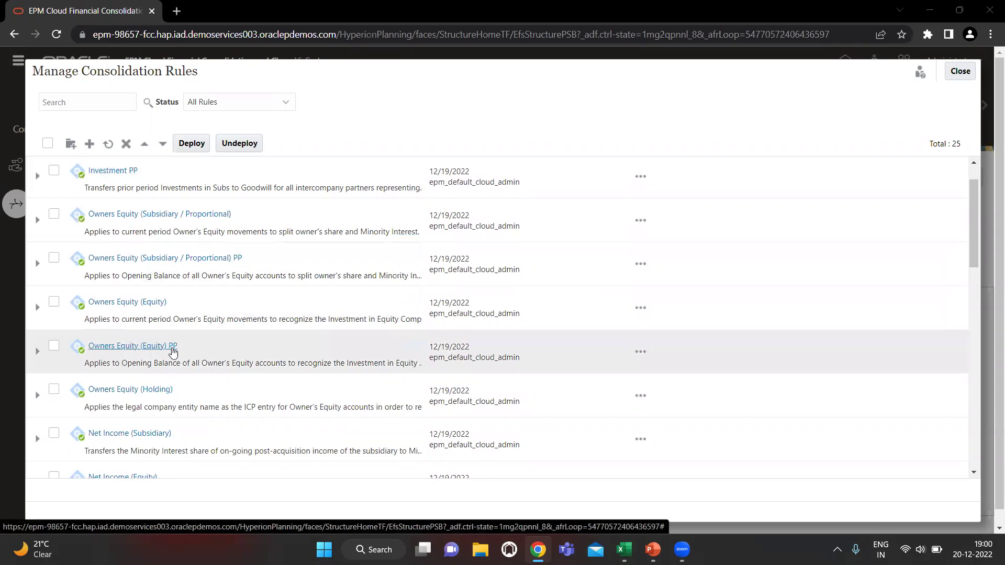
Step: Open the Equity Method Investment - Eliminate rule from the consolidation rules list
{"action": "scroll", "coordinate": [170, 348], "scroll_direction": "down", "scroll_amount": 2}
{"action": "scroll", "coordinate": [173, 349], "scroll_direction": "down", "scroll_amount": 10}
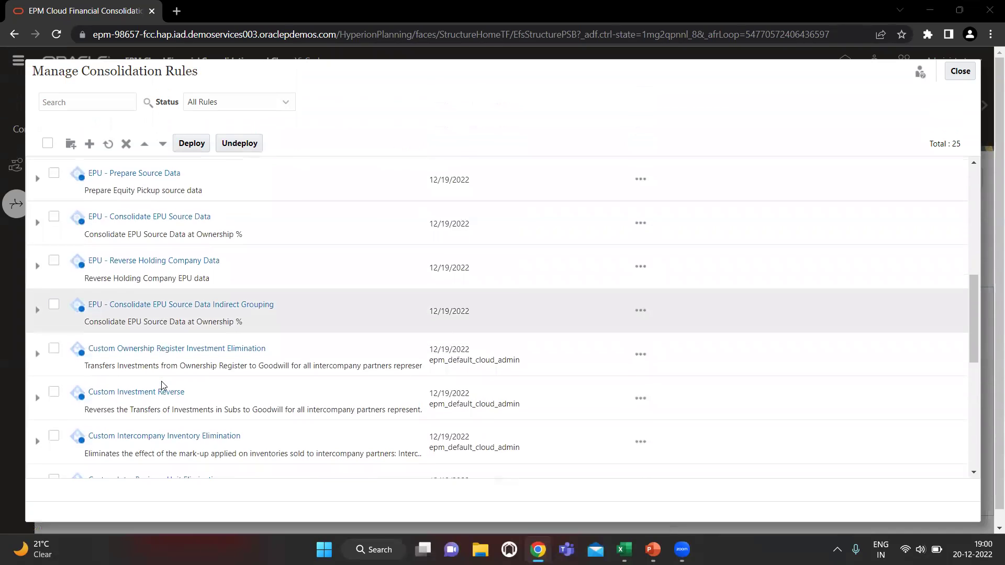
{"action": "scroll", "coordinate": [160, 394], "scroll_direction": "down", "scroll_amount": 2}
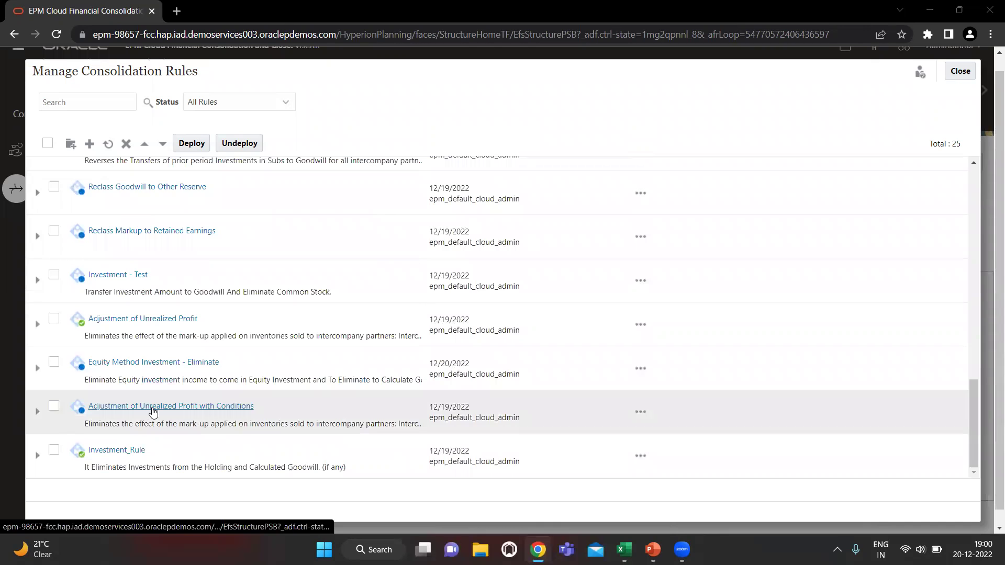
{"action": "left_click", "coordinate": [121, 368]}
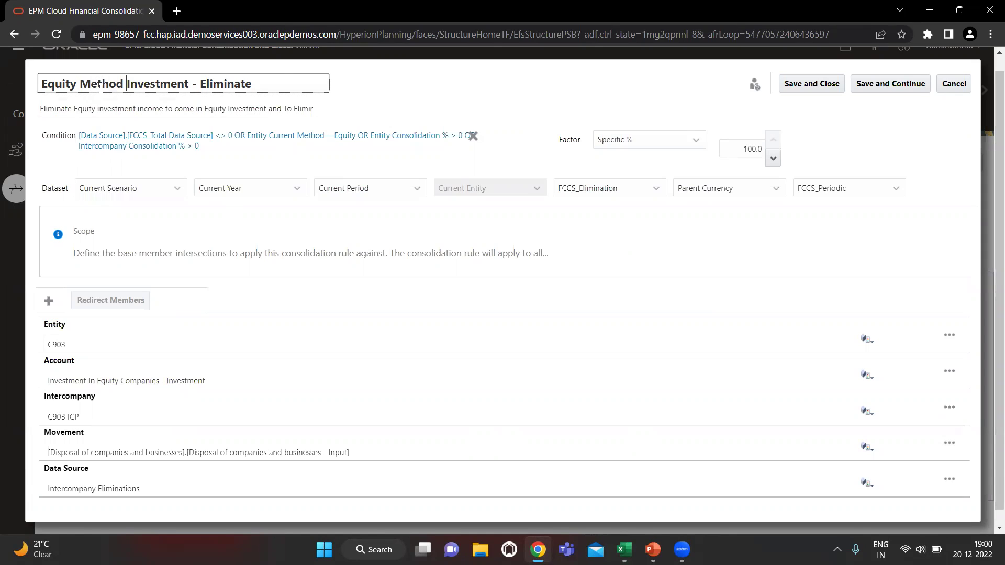
Step: Read the full description of the Equity Method Investment - Eliminate rule through to its end
{"action": "left_click", "coordinate": [89, 103]}
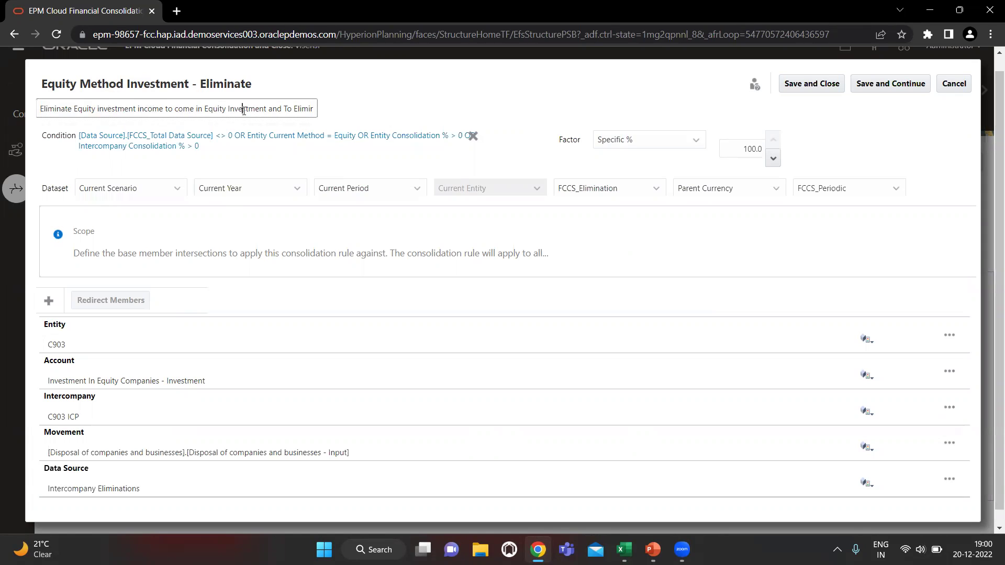
{"action": "type", "text": "ate to Calculate Goodwill"}
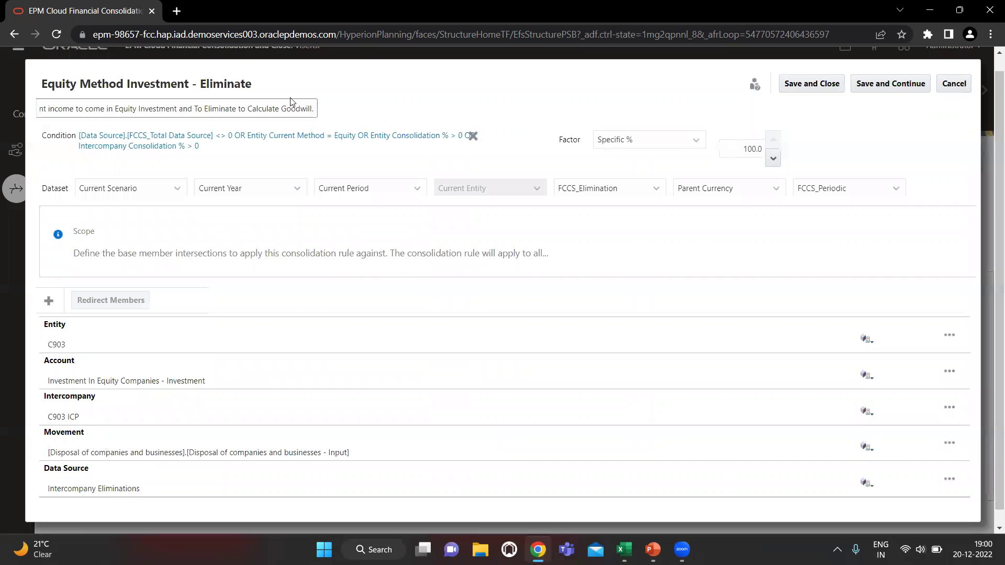
{"action": "left_click", "coordinate": [366, 115]}
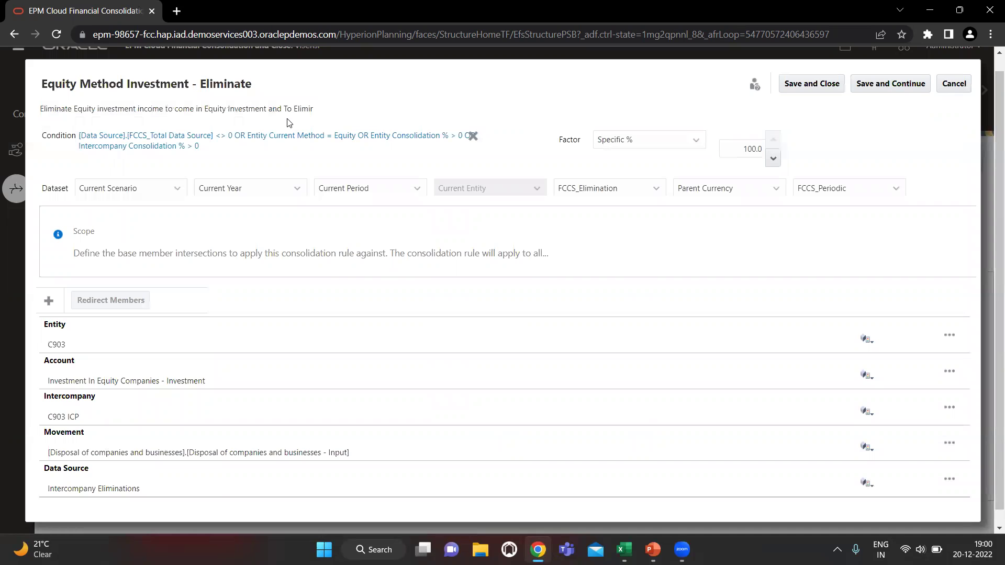
Step: Review the rule's condition options and the condition lines defined in the Advanced Condition dialog
{"action": "left_click_drag", "start_coordinate": [51, 138], "coordinate": [101, 141]}
{"action": "left_click", "coordinate": [101, 140]}
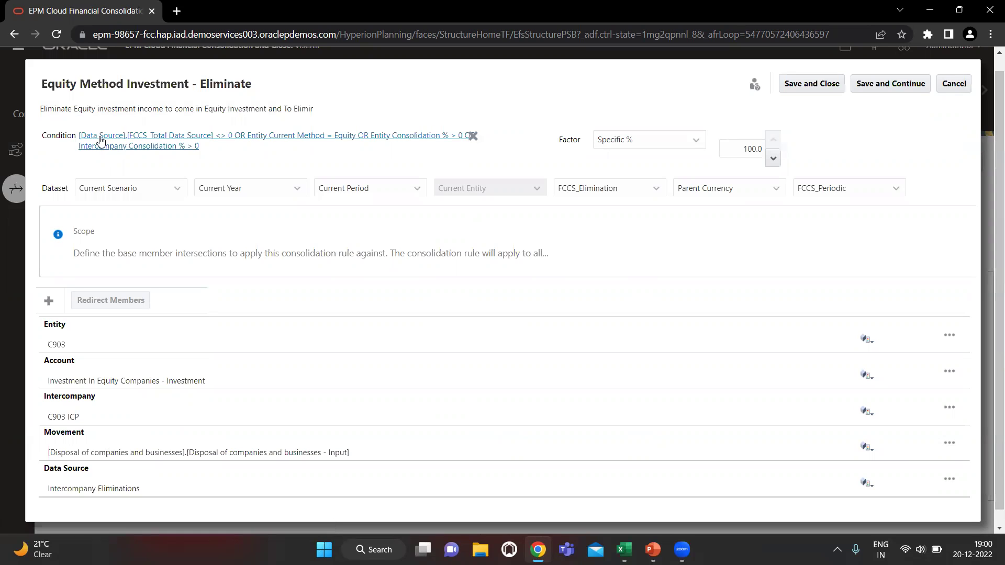
{"action": "left_click", "coordinate": [124, 139]}
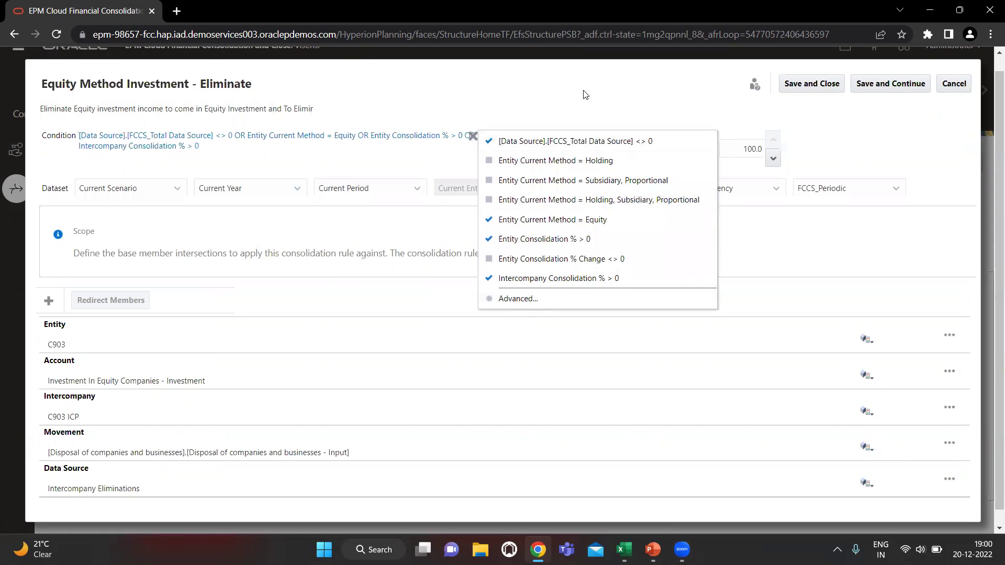
{"action": "left_click", "coordinate": [519, 299]}
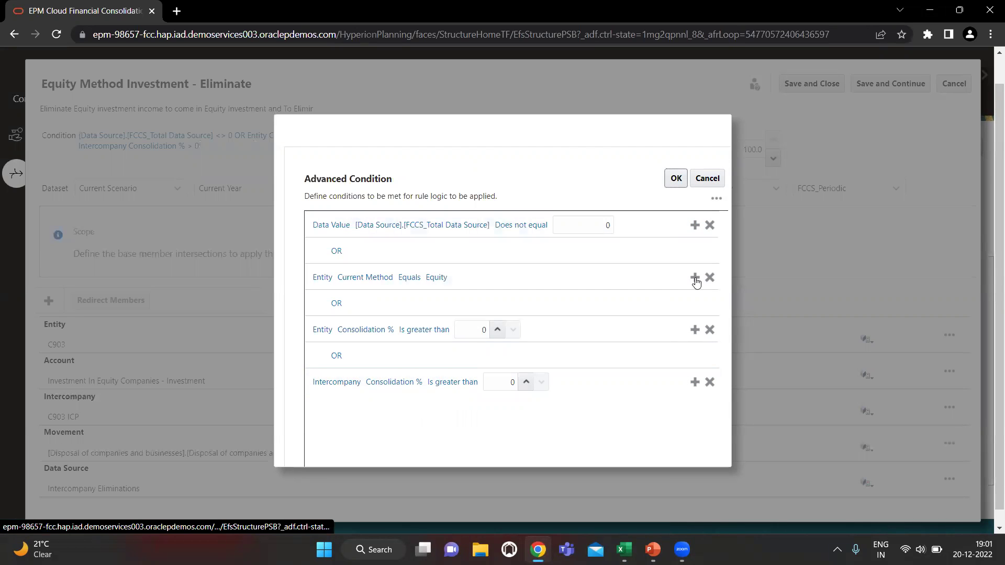
{"action": "left_click", "coordinate": [674, 180]}
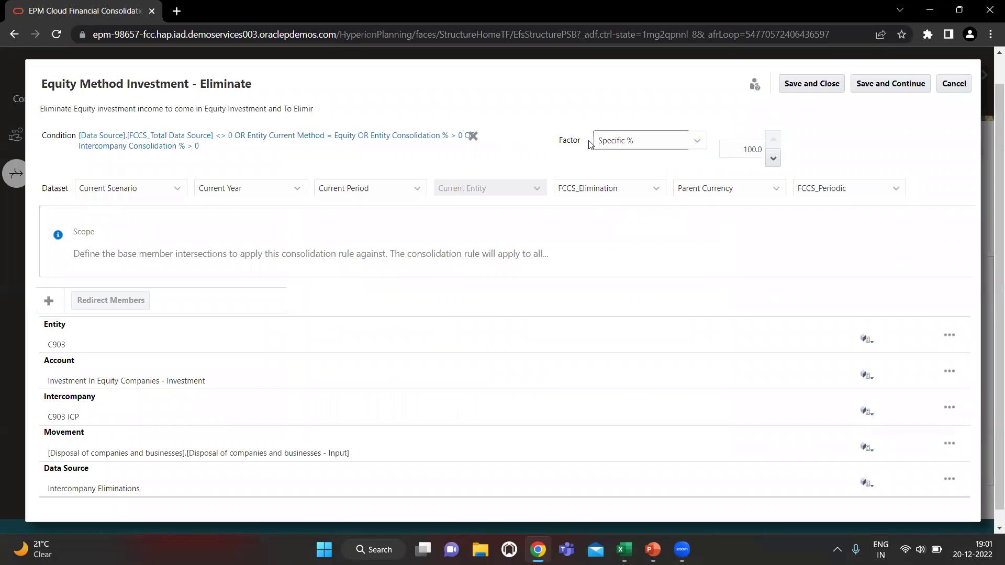
Step: Look through the available Factor options for the rule, keeping Specific % selected
{"action": "left_click", "coordinate": [648, 142]}
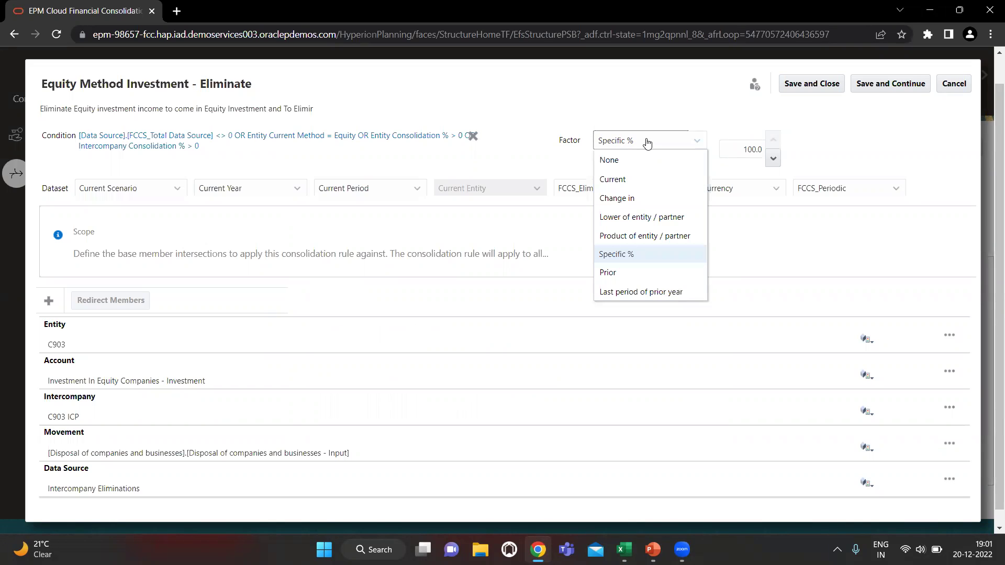
{"action": "left_click", "coordinate": [649, 141]}
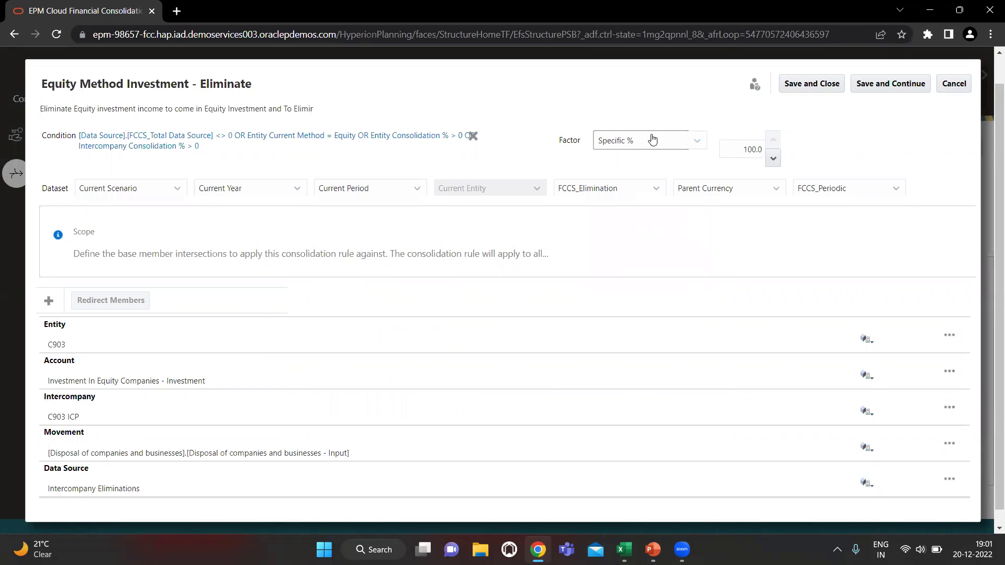
{"action": "left_click", "coordinate": [663, 140]}
{"action": "left_click", "coordinate": [665, 114]}
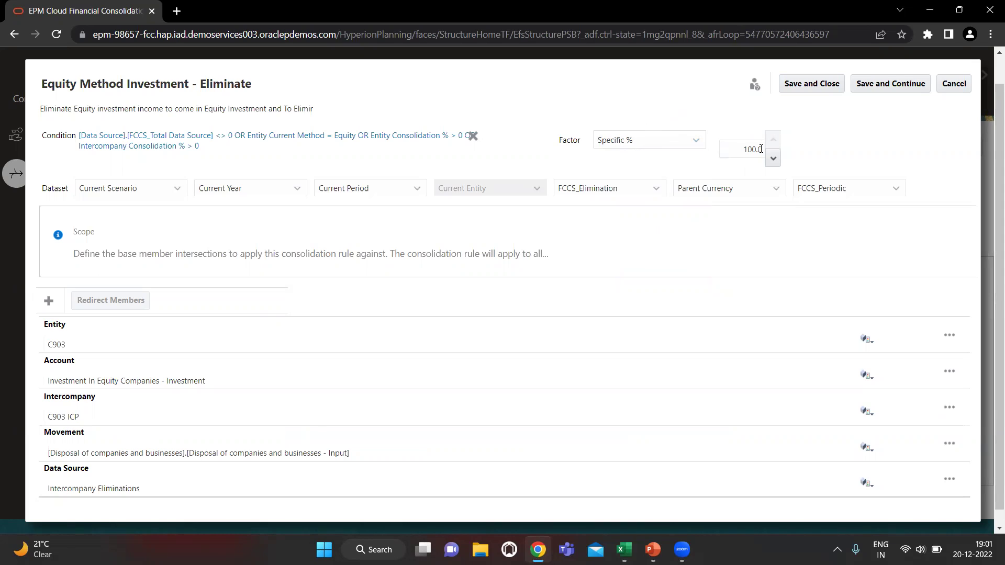
{"action": "left_click", "coordinate": [671, 141]}
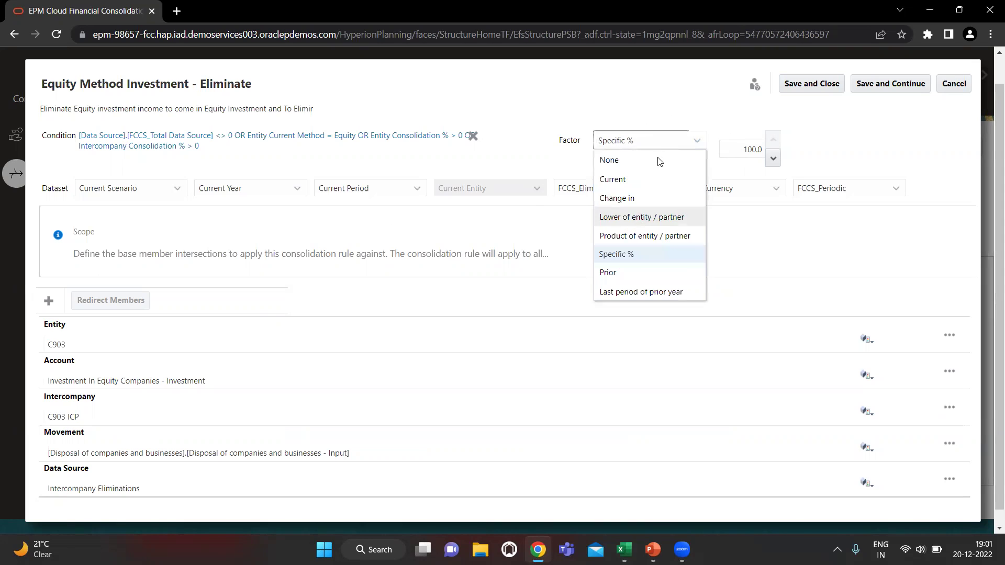
{"action": "left_click", "coordinate": [695, 101]}
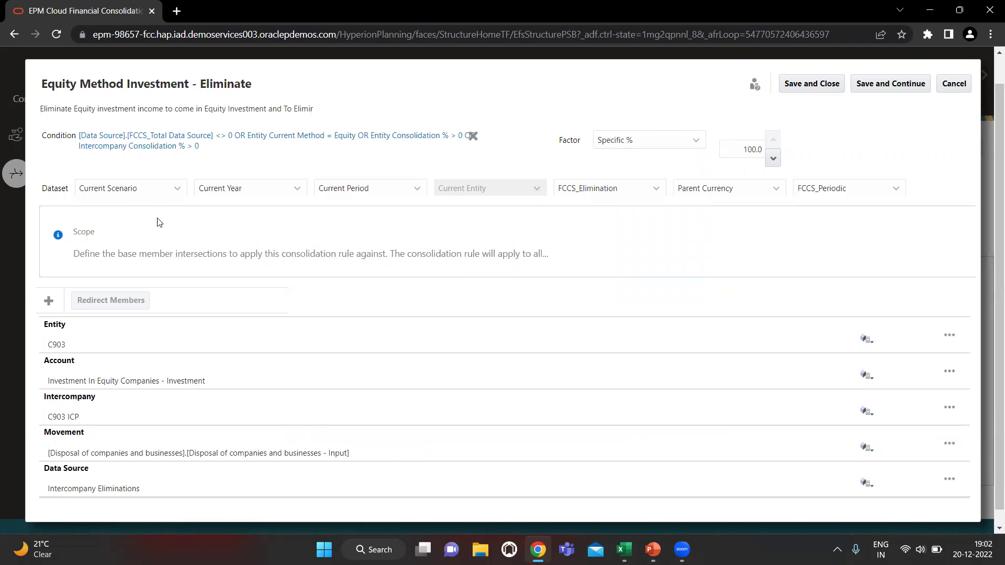
Step: Review the scenario, year and period choices offered for the rule's dataset
{"action": "left_click", "coordinate": [103, 192]}
{"action": "left_click", "coordinate": [244, 185]}
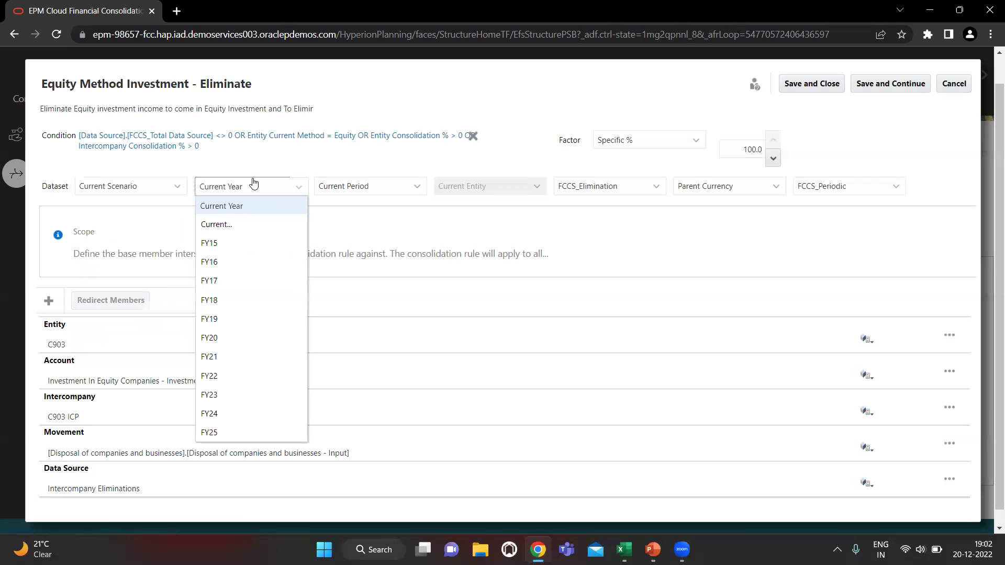
{"action": "left_click", "coordinate": [369, 190]}
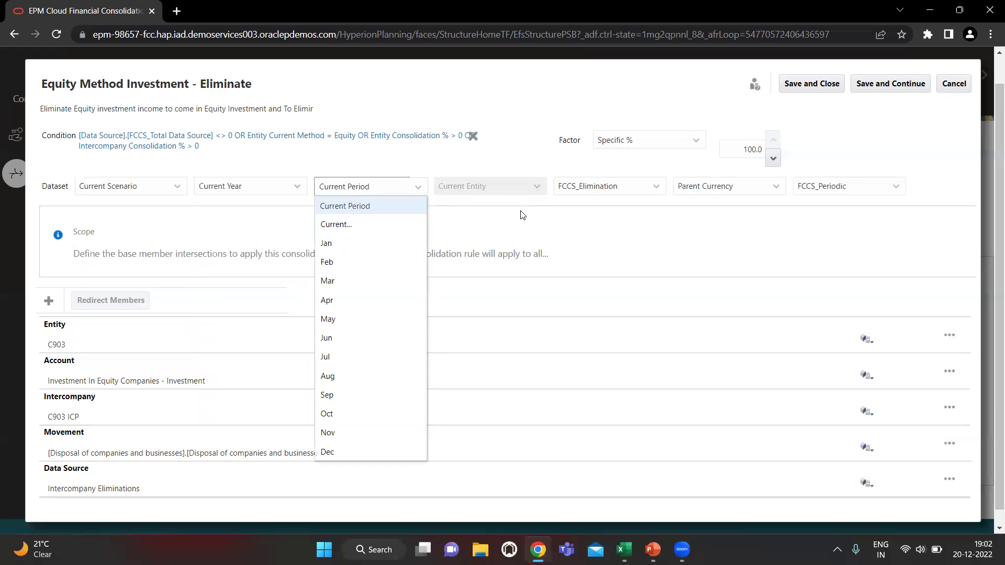
{"action": "left_click", "coordinate": [552, 214]}
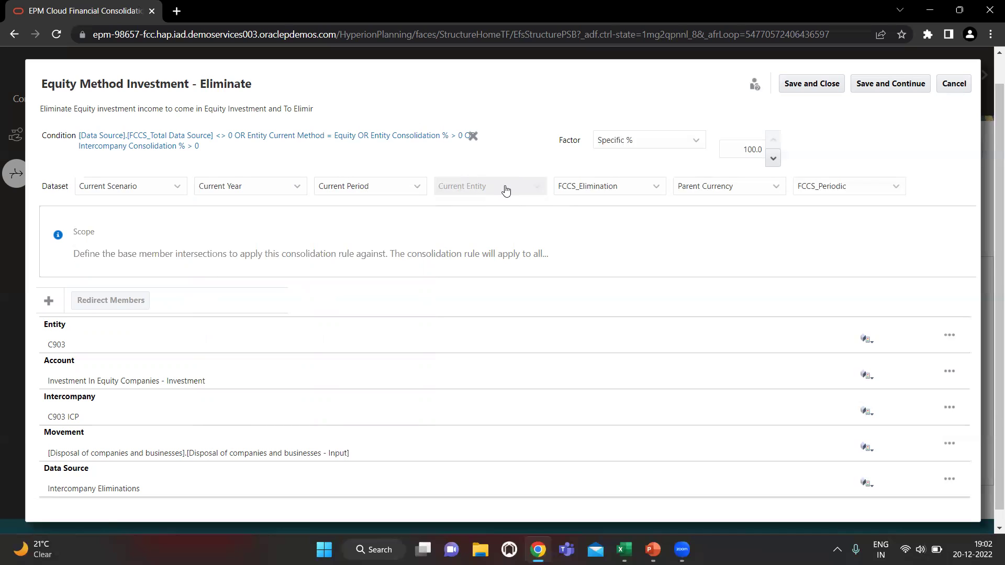
Step: Review the consolidation member choices of the dataset, keeping FCCS_Elimination selected
{"action": "left_click", "coordinate": [604, 189]}
{"action": "left_click", "coordinate": [727, 242]}
{"action": "left_click", "coordinate": [607, 192]}
{"action": "left_click", "coordinate": [716, 234]}
{"action": "left_click", "coordinate": [599, 192]}
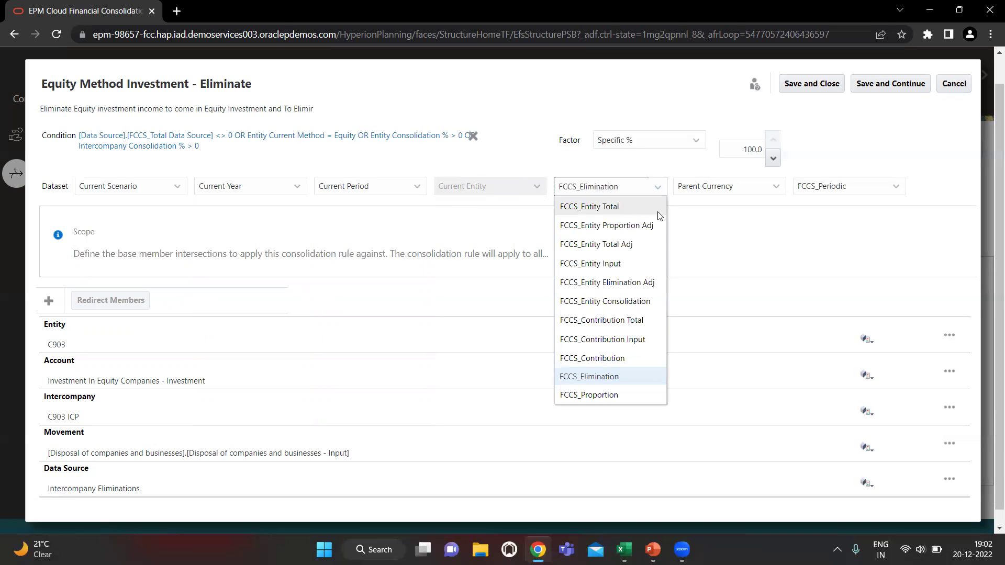
{"action": "left_click", "coordinate": [689, 229]}
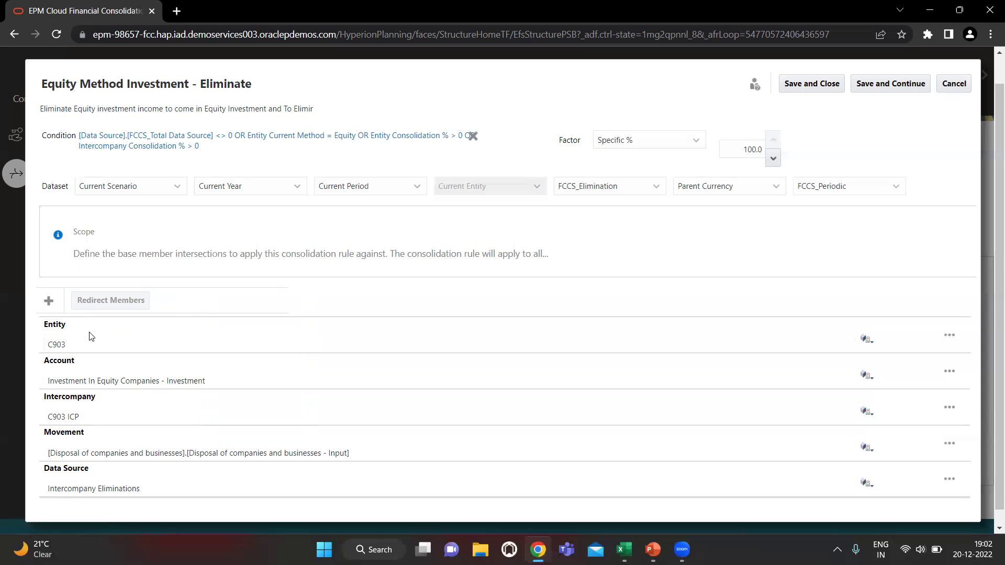
Step: Switch to the Excel workbook and inspect the dimension members heading C903's intercompany elimination column on the Final output sheet
{"action": "key", "text": "alt+Tab"}
{"action": "key", "text": "alt+Tab"}
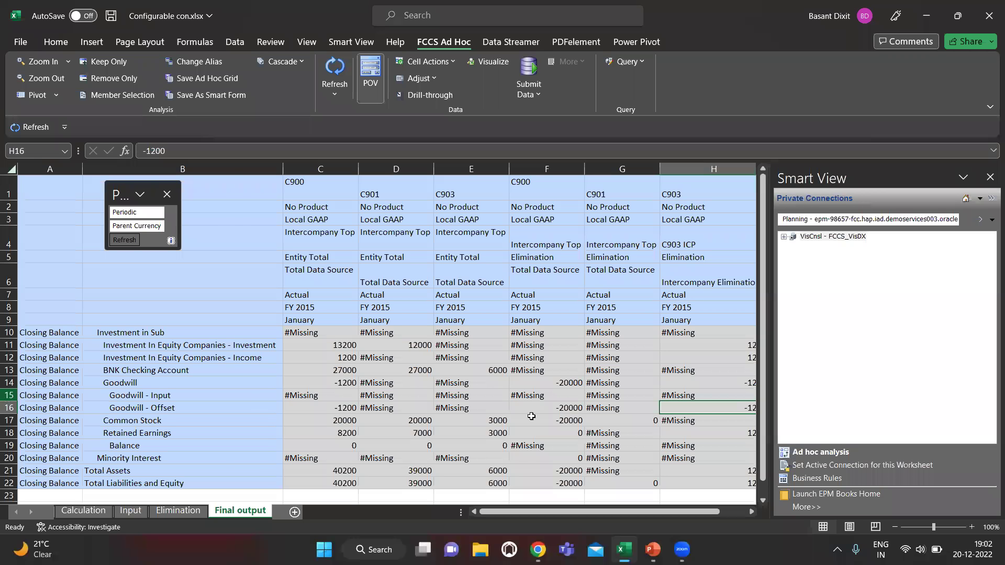
{"action": "scroll", "coordinate": [691, 230], "scroll_direction": "right", "scroll_amount": 2}
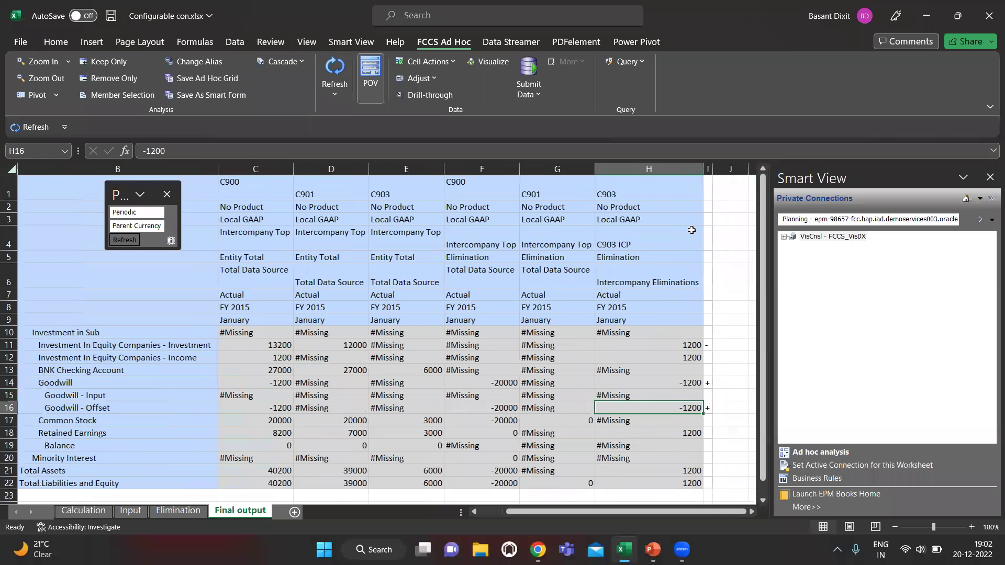
{"action": "left_click", "coordinate": [652, 344]}
{"action": "key", "text": "Up"}
{"action": "key", "text": "Up"}
{"action": "key", "text": "ctrl+Up"}
{"action": "key", "text": "Down"}
{"action": "key", "text": "Up"}
{"action": "key", "text": "Down"}
{"action": "key", "text": "Down"}
{"action": "key", "text": "Down"}
{"action": "key", "text": "ctrl+Up"}
{"action": "key", "text": "Down"}
{"action": "key", "text": "Down"}
{"action": "key", "text": "Down"}
{"action": "key", "text": "Down"}
{"action": "key", "text": "Down"}
{"action": "key", "text": "Down"}
{"action": "key", "text": "Up"}
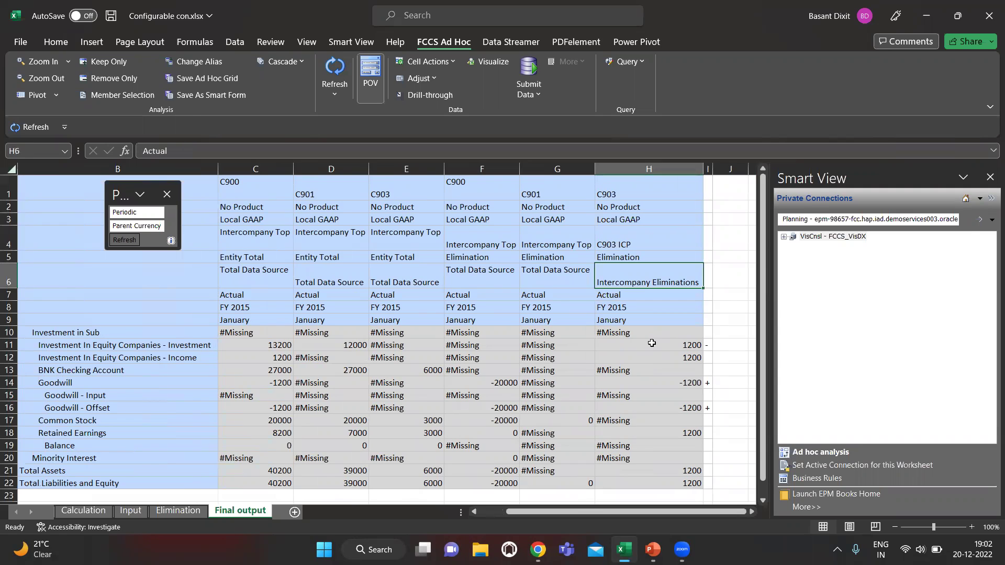
{"action": "key", "text": "Up"}
{"action": "key", "text": "Up"}
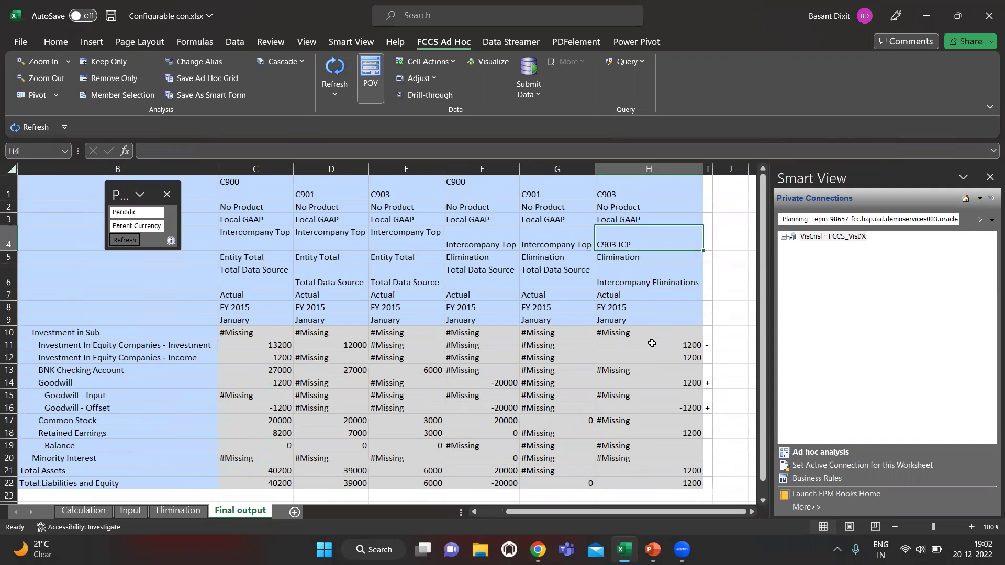
Step: Highlight C903's elimination amounts from Investment In Equity Companies - Investment down to Retained Earnings
{"action": "key", "text": "Down"}
{"action": "key", "text": "Down"}
{"action": "key", "text": "Down"}
{"action": "key", "text": "Down"}
{"action": "key", "text": "Down"}
{"action": "key", "text": "Down"}
{"action": "key", "text": "Down"}
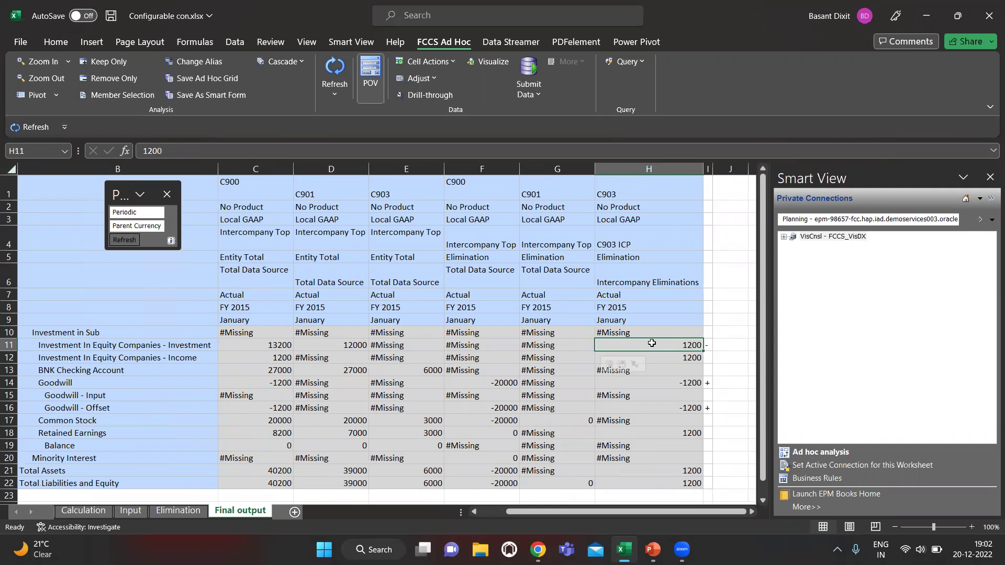
{"action": "key", "text": "shift+Down"}
{"action": "key", "text": "shift+Down"}
{"action": "key", "text": "shift+Down"}
{"action": "key", "text": "shift+Down"}
{"action": "key", "text": "shift+Down"}
{"action": "key", "text": "shift+Down"}
{"action": "key", "text": "shift+Down"}
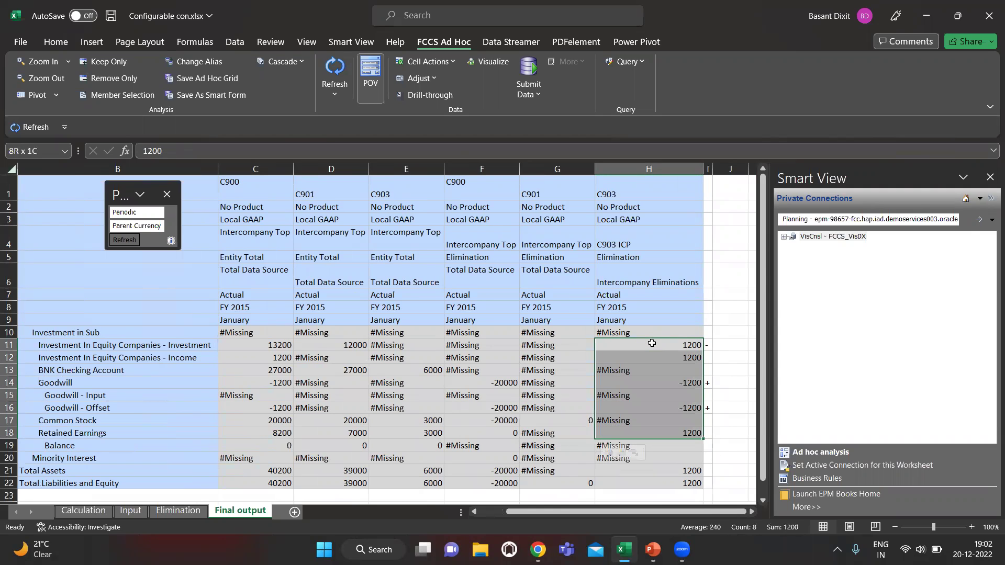
Step: Return to the rule in Chrome and check its C903 Entity scope and the additional dimensions available for the scope
{"action": "key", "text": "alt+Tab"}
{"action": "key", "text": "alt+Tab"}
{"action": "left_click", "coordinate": [91, 346]}
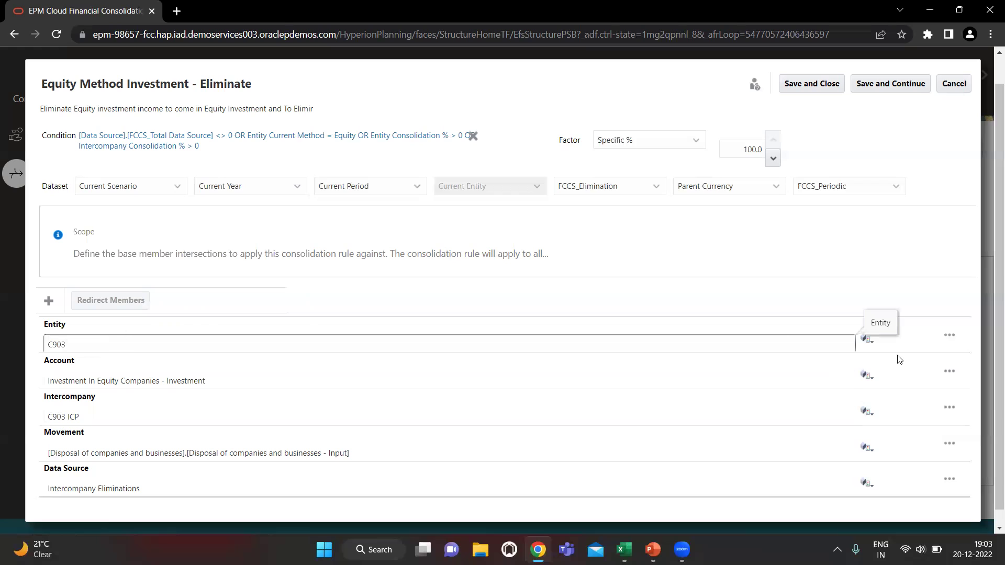
{"action": "left_click", "coordinate": [50, 302]}
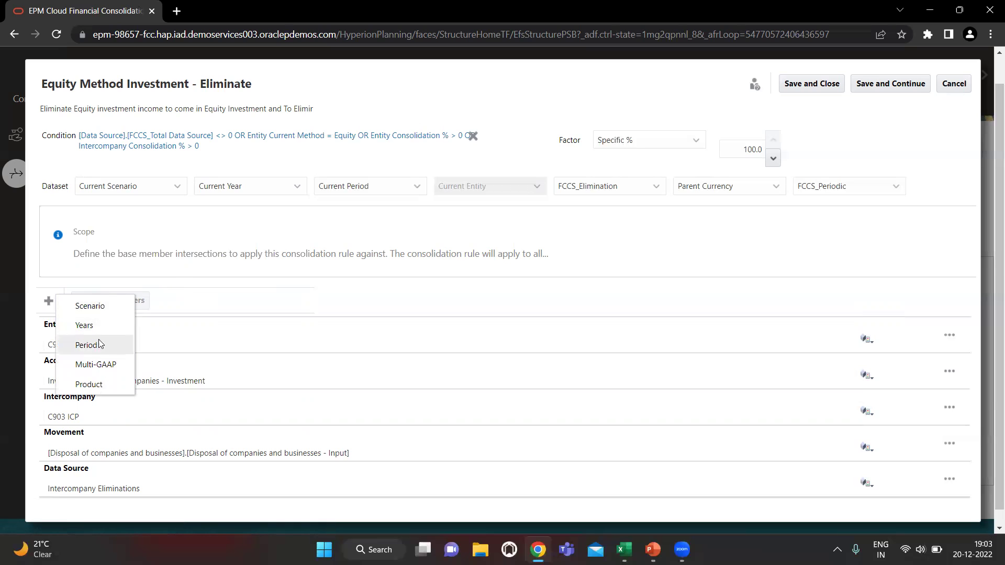
{"action": "left_click", "coordinate": [176, 289]}
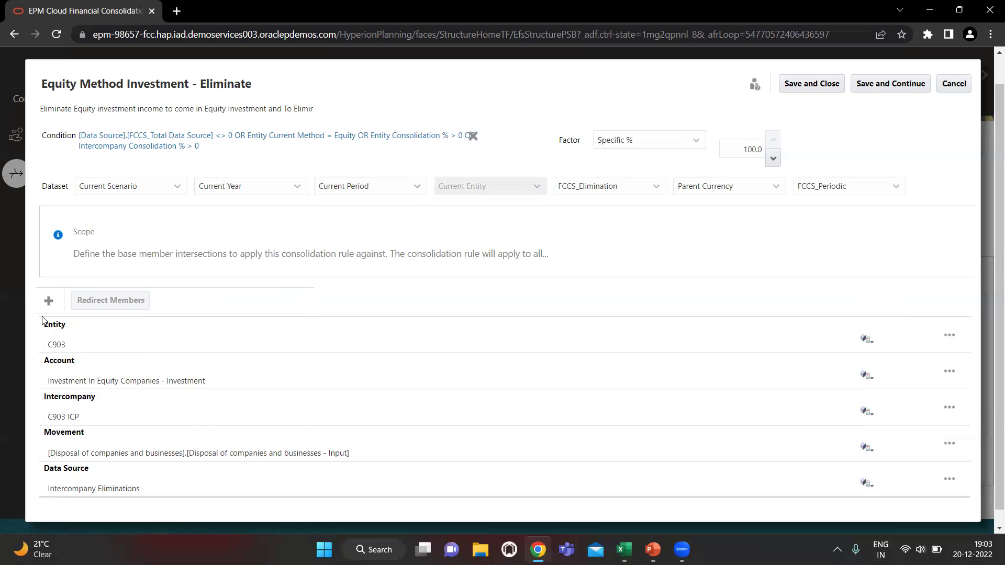
{"action": "left_click", "coordinate": [74, 344]}
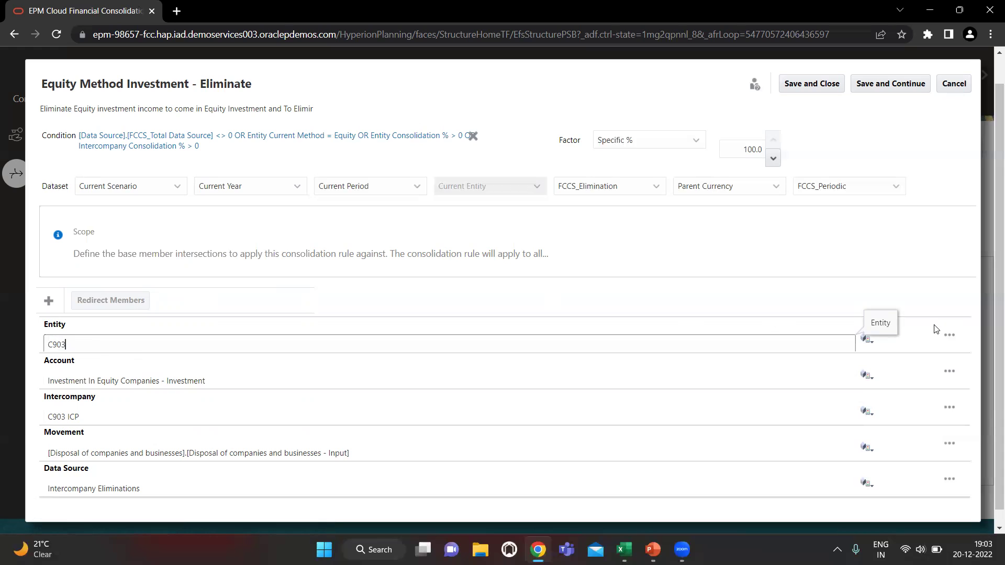
Step: Inspect the member selection for the rule's C903 Entity scope without changing it, and check the Account and Intercompany scope members
{"action": "left_click", "coordinate": [867, 342]}
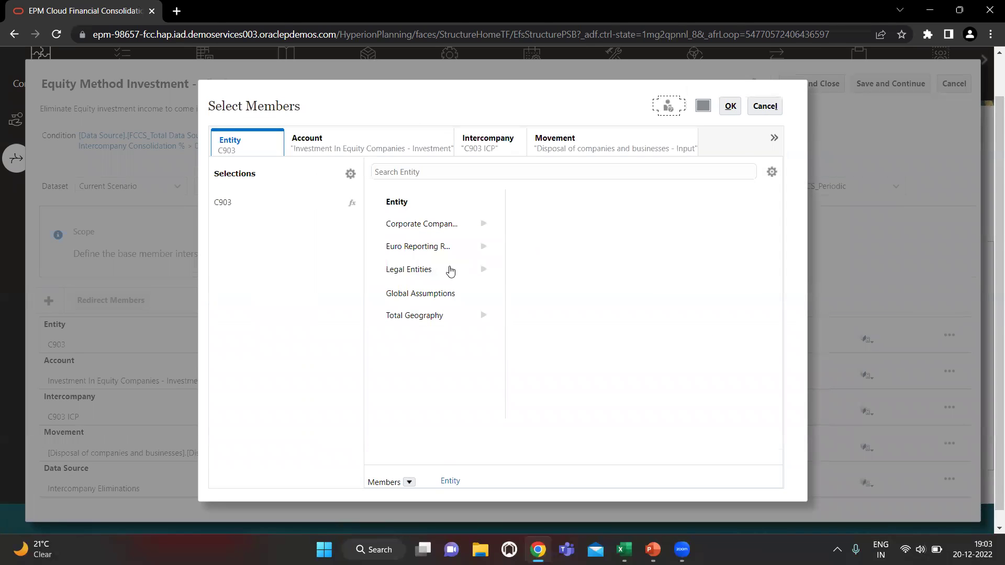
{"action": "left_click", "coordinate": [770, 106]}
{"action": "left_click", "coordinate": [771, 107]}
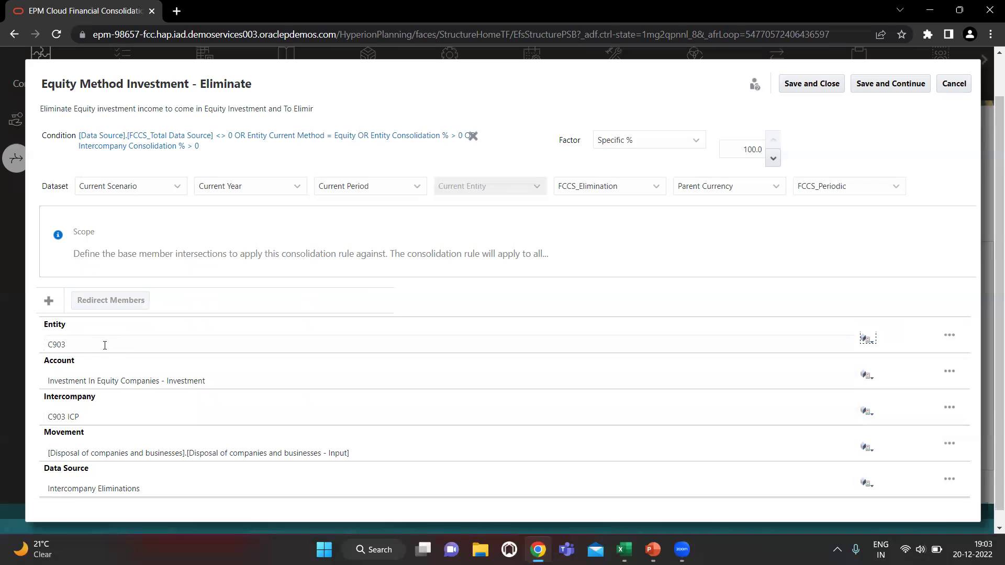
{"action": "left_click", "coordinate": [102, 342]}
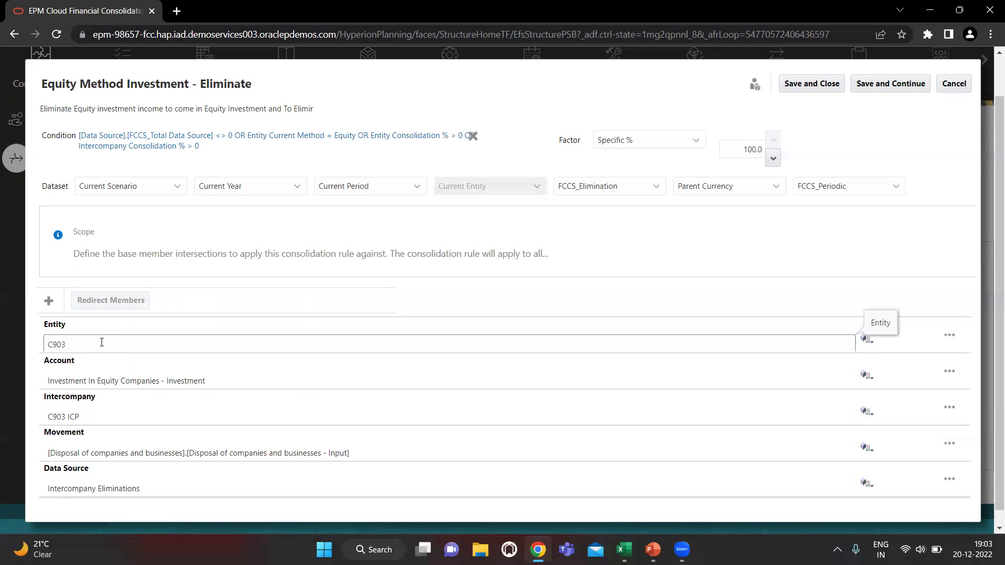
{"action": "left_click", "coordinate": [86, 381]}
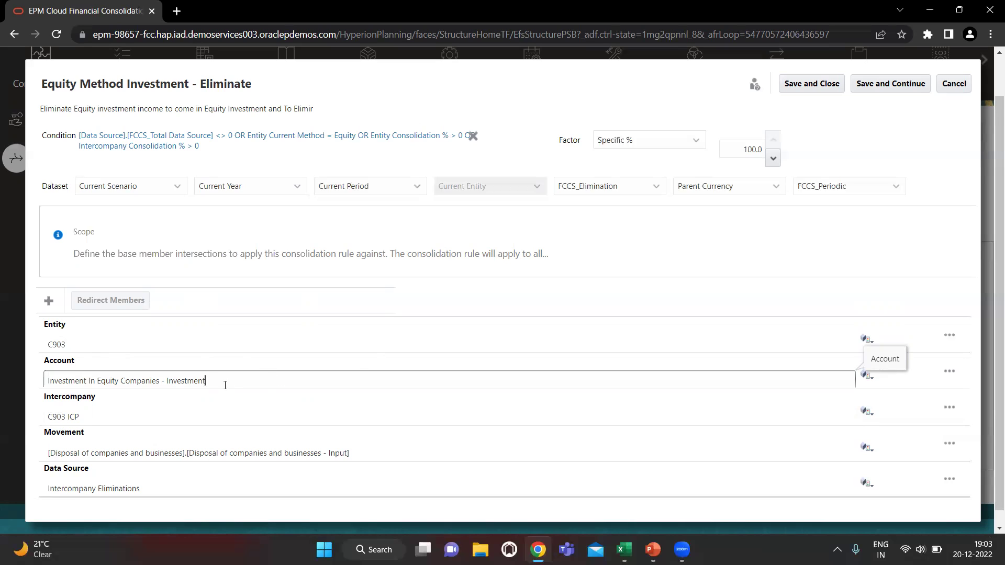
{"action": "left_click", "coordinate": [150, 415]}
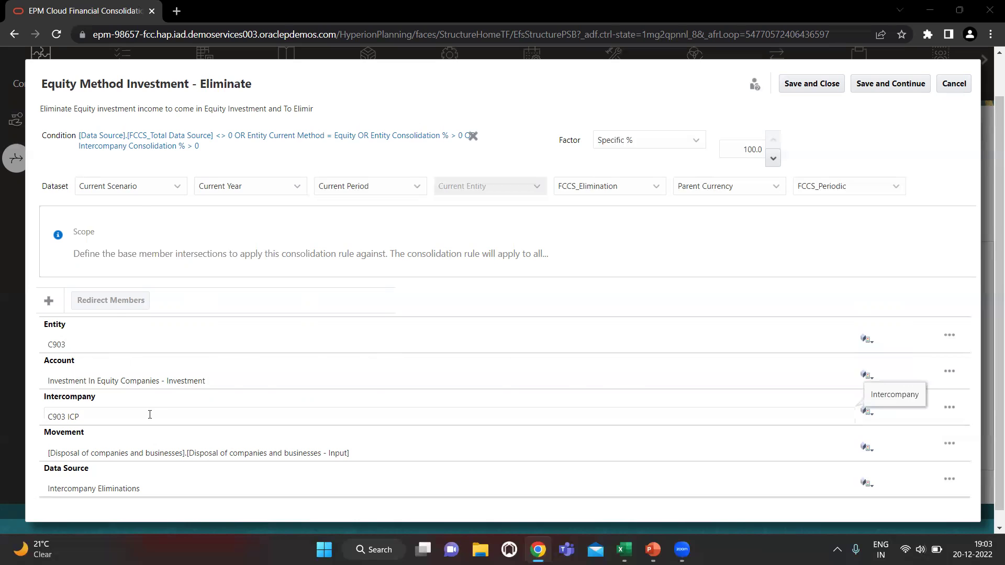
Step: Switch to the Excel workbook to check the C903 ICP intercompany member heading C903's elimination column, and return to the rule in Chrome
{"action": "key", "text": "alt+Tab"}
{"action": "left_click", "coordinate": [615, 295]}
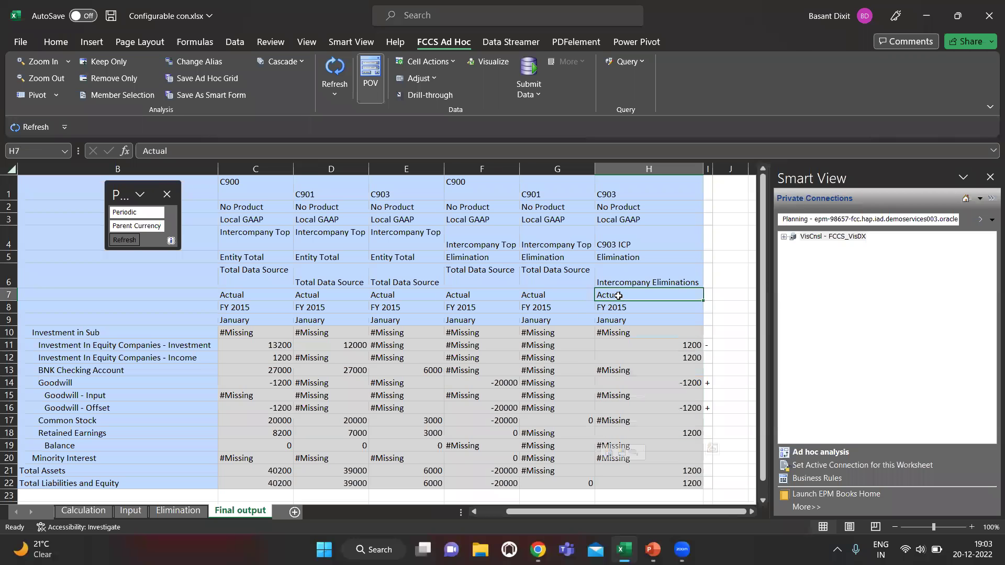
{"action": "left_click", "coordinate": [625, 244]}
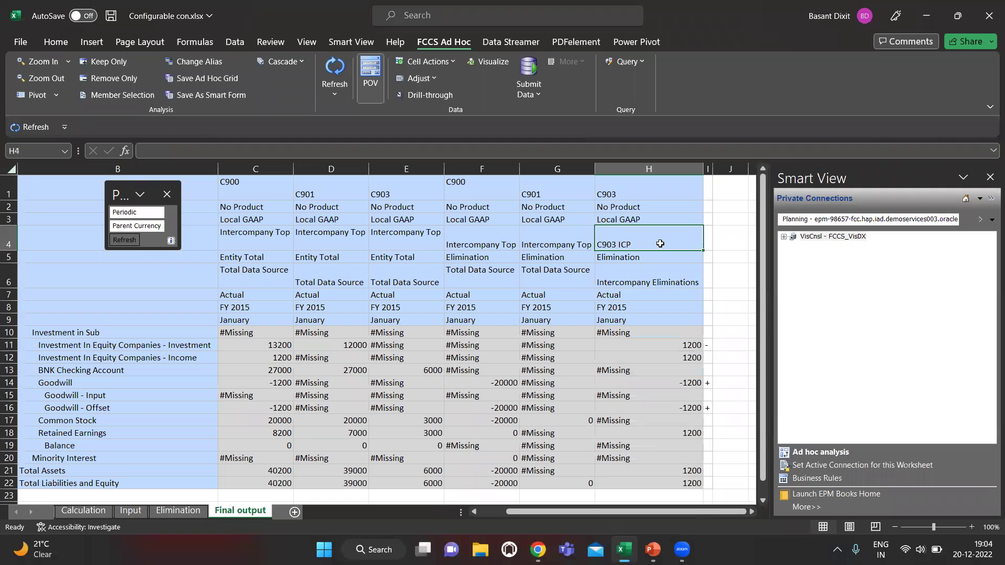
{"action": "key", "text": "ctrl+c"}
{"action": "key", "text": "alt+Tab"}
{"action": "key", "text": "ctrl+v"}
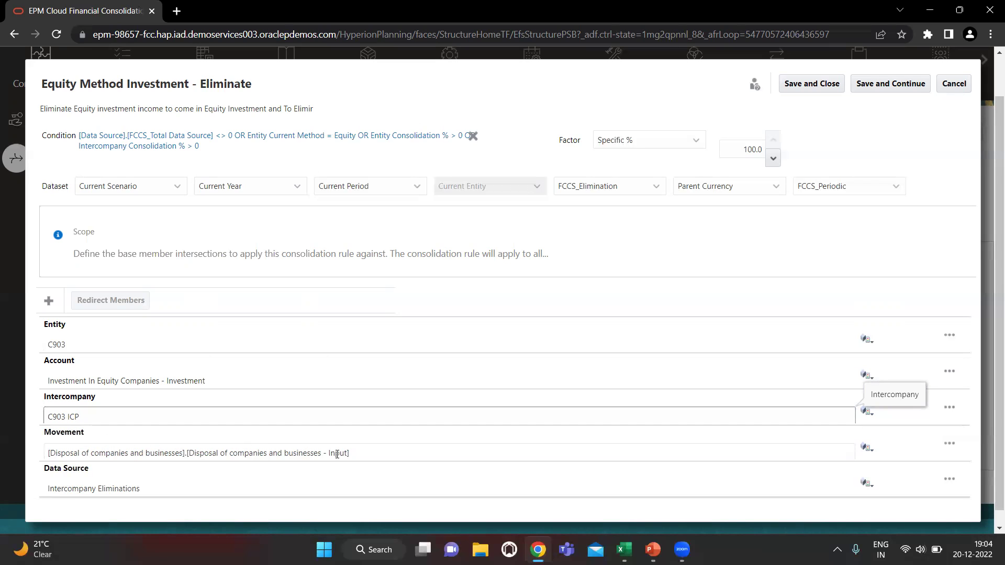
Step: Switch to Excel, examine the Disposal of companies and businesses - Input movement row on the Elimination sheet, and close the Smart View pane
{"action": "key", "text": "alt+Tab"}
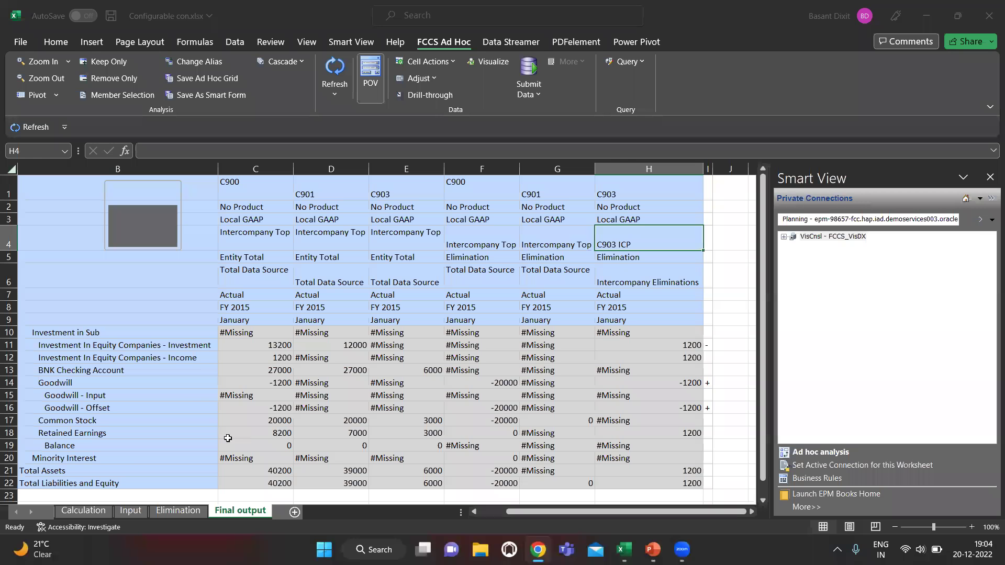
{"action": "left_click", "coordinate": [154, 503]}
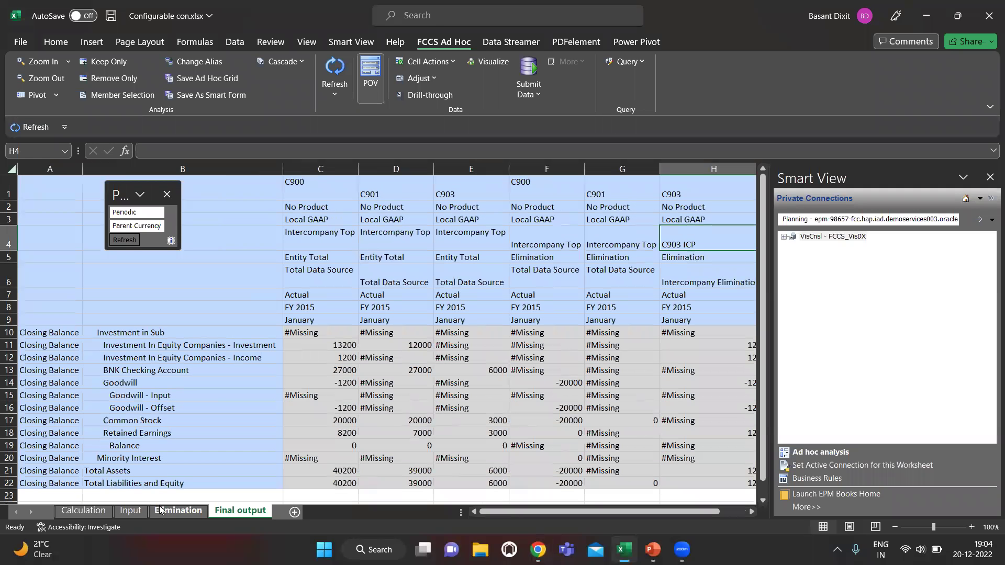
{"action": "left_click", "coordinate": [167, 512]}
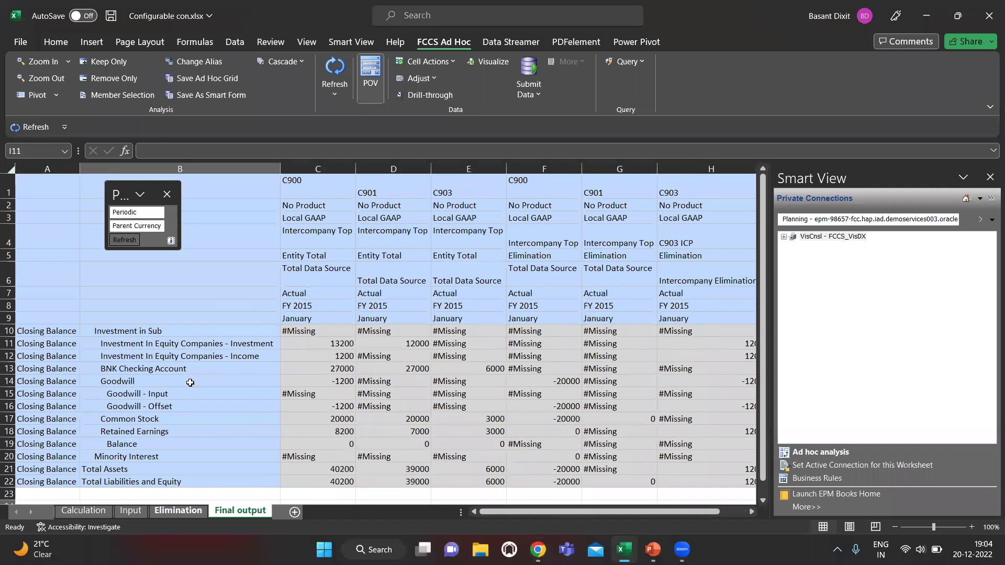
{"action": "left_click", "coordinate": [141, 323]}
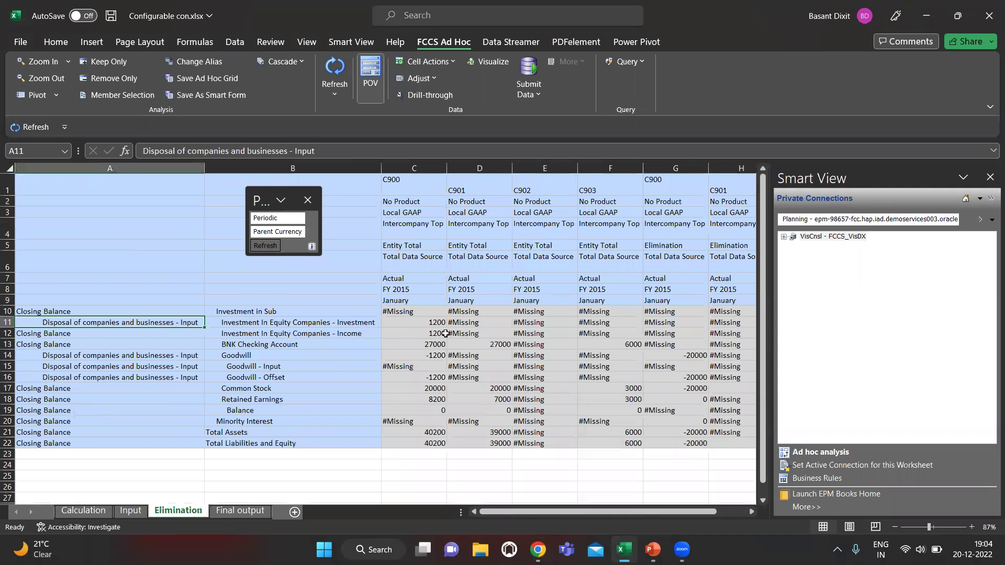
{"action": "scroll", "coordinate": [264, 336], "scroll_direction": "right", "scroll_amount": 5}
{"action": "scroll", "coordinate": [264, 337], "scroll_direction": "left", "scroll_amount": 5}
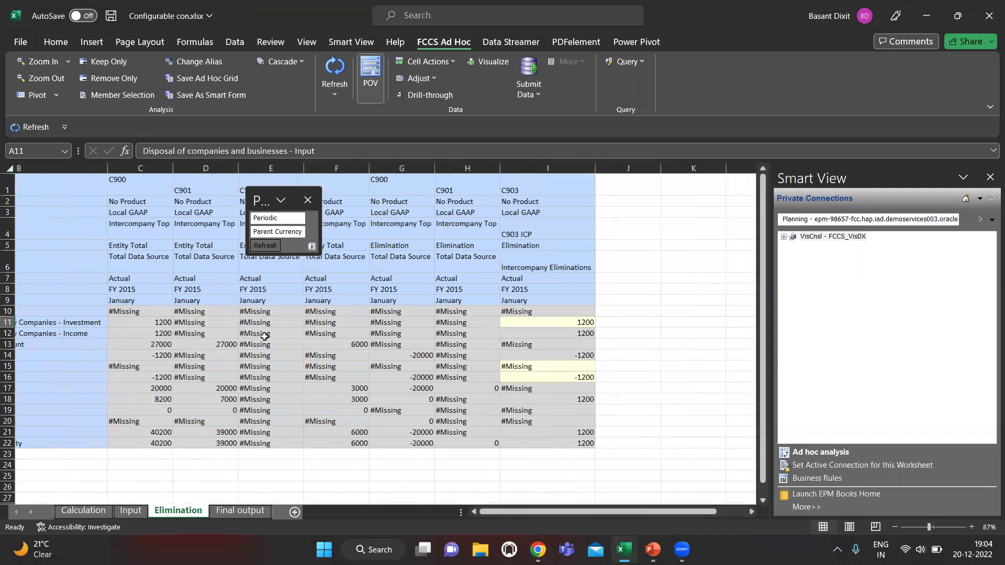
{"action": "scroll", "coordinate": [226, 346], "scroll_direction": "left", "scroll_amount": 2}
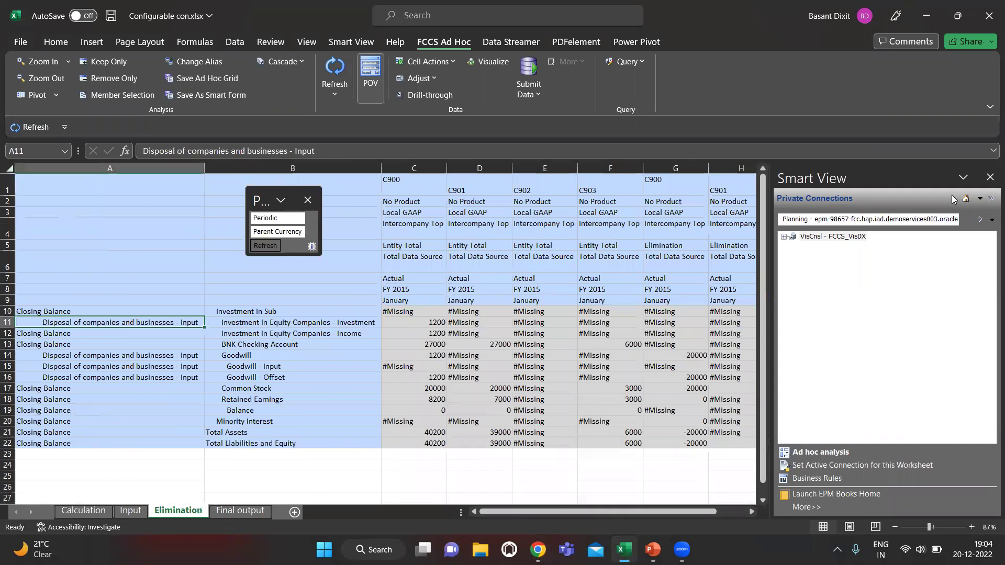
{"action": "left_click", "coordinate": [988, 179]}
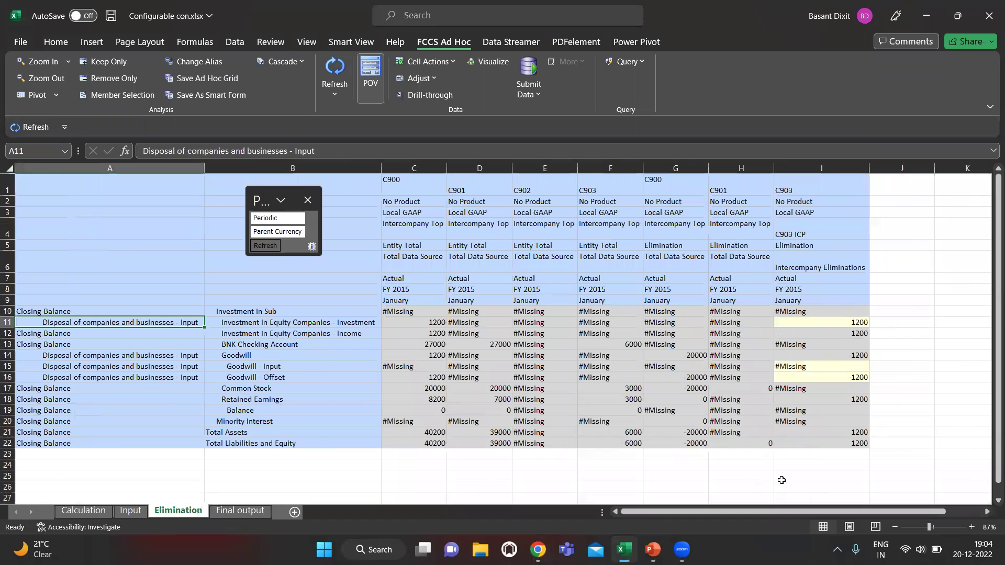
Step: Return to the rule in Chrome, check its Intercompany Eliminations data source scope, and save and close the rule
{"action": "key", "text": "alt+Tab"}
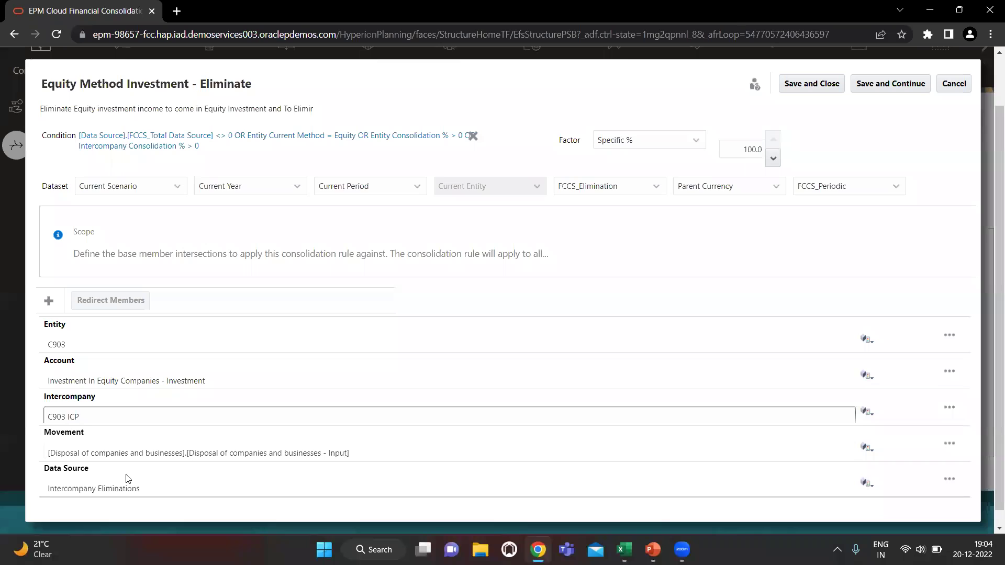
{"action": "left_click", "coordinate": [157, 487]}
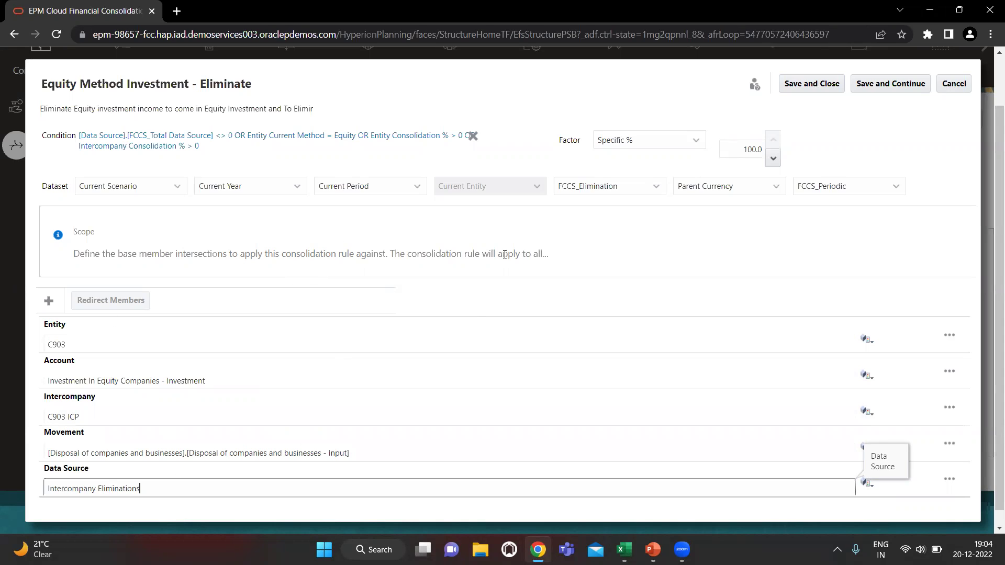
{"action": "left_click", "coordinate": [816, 85]}
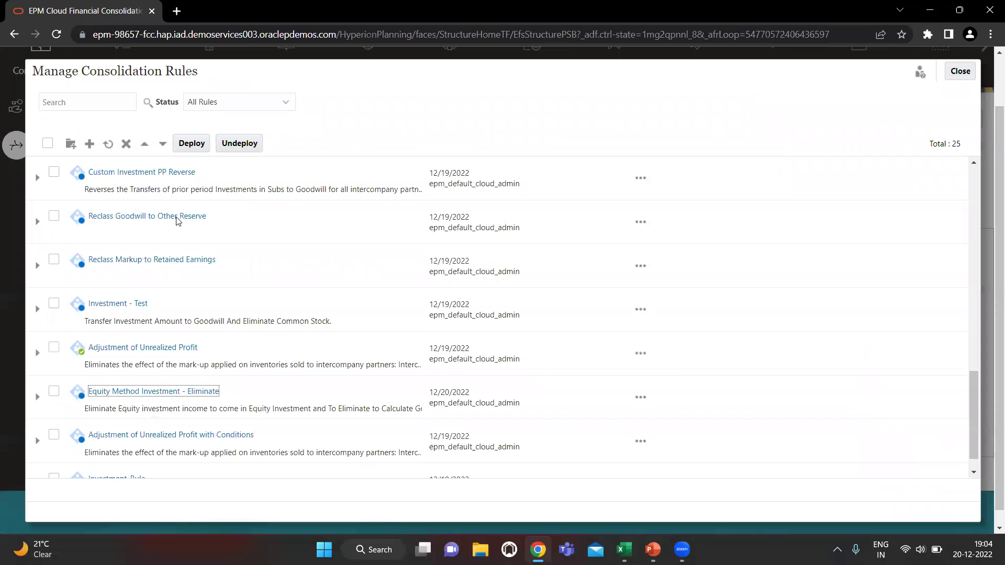
Step: Expand Equity Method Investment - Eliminate in the rules list and relate its goodwill rule to C903's Goodwill - Offset elimination in Excel
{"action": "scroll", "coordinate": [131, 364], "scroll_direction": "down", "scroll_amount": 1}
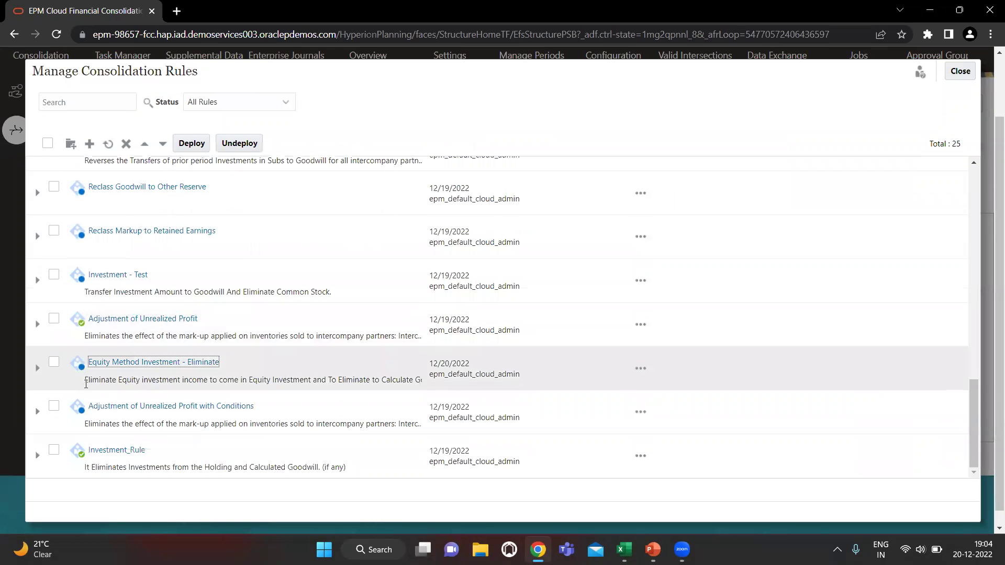
{"action": "left_click", "coordinate": [43, 376]}
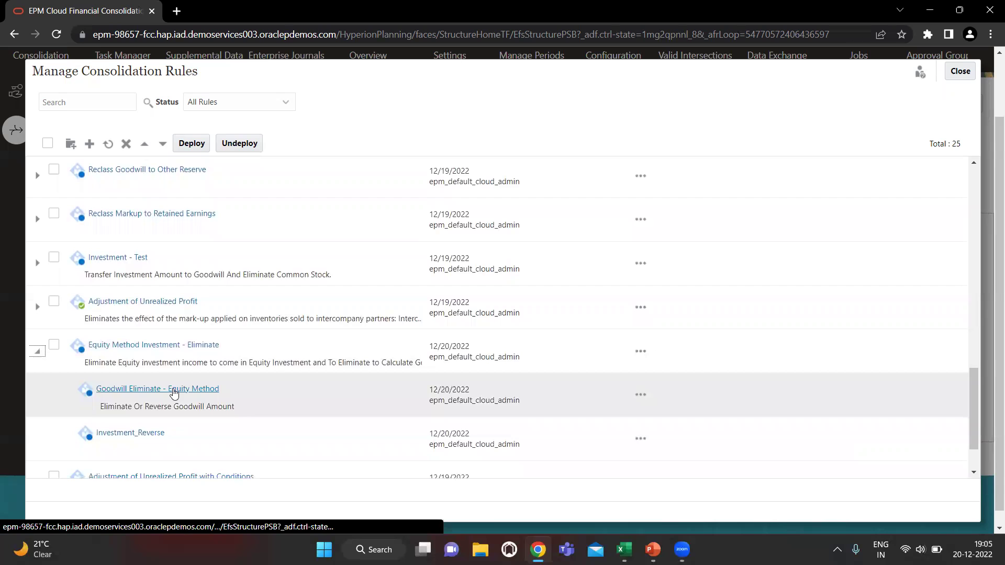
{"action": "key", "text": "alt+Tab"}
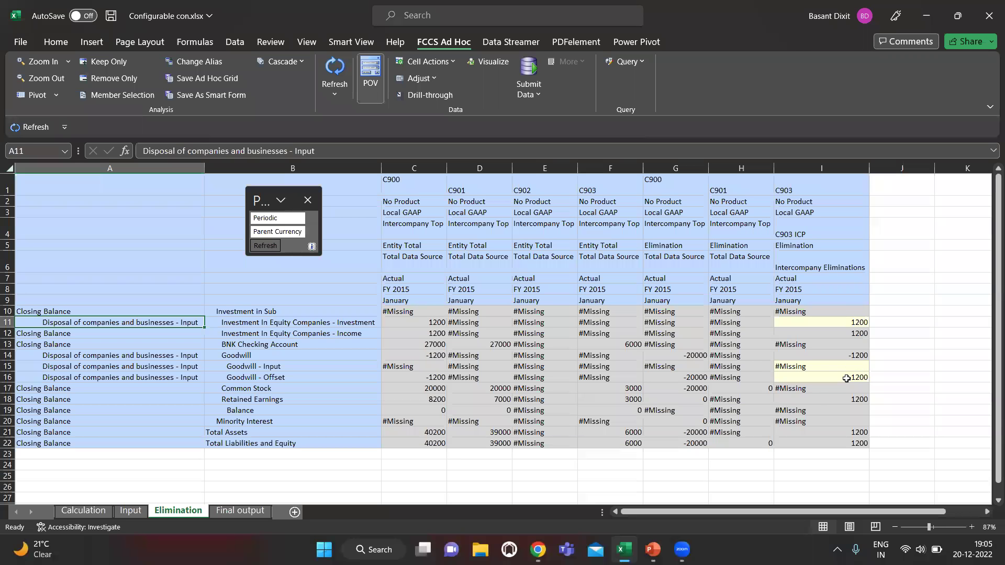
{"action": "left_click", "coordinate": [846, 378]}
{"action": "key", "text": "alt+Tab"}
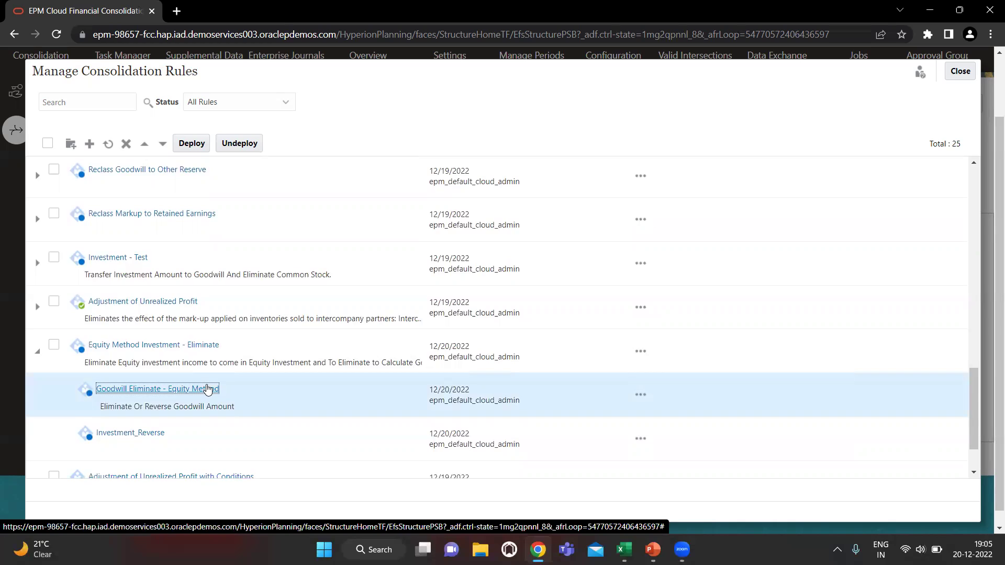
Step: Open the Goodwill Eliminate - Equity Method redirection rule and review its Processing Option choices, keeping Add selected
{"action": "left_click", "coordinate": [207, 390]}
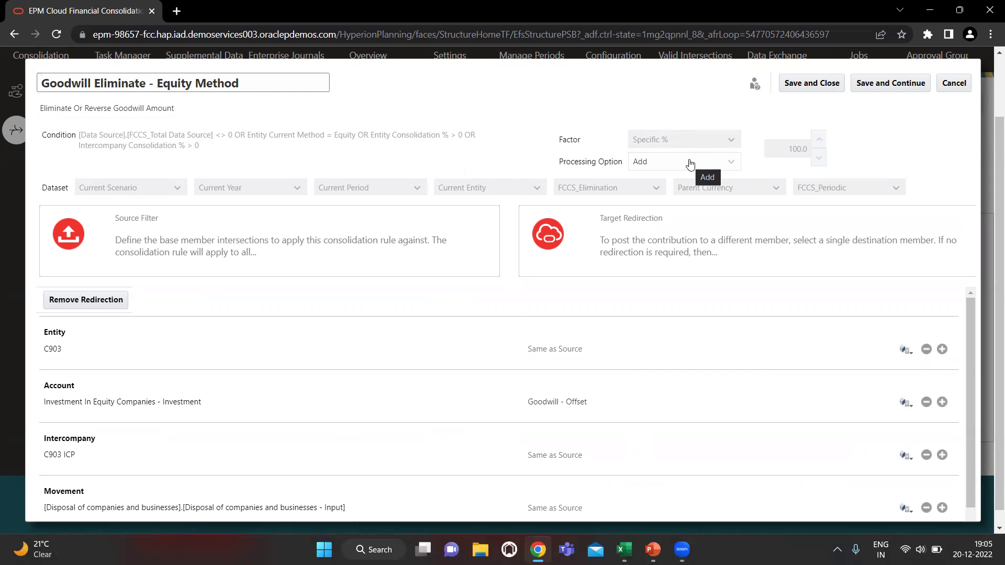
{"action": "left_click", "coordinate": [750, 169]}
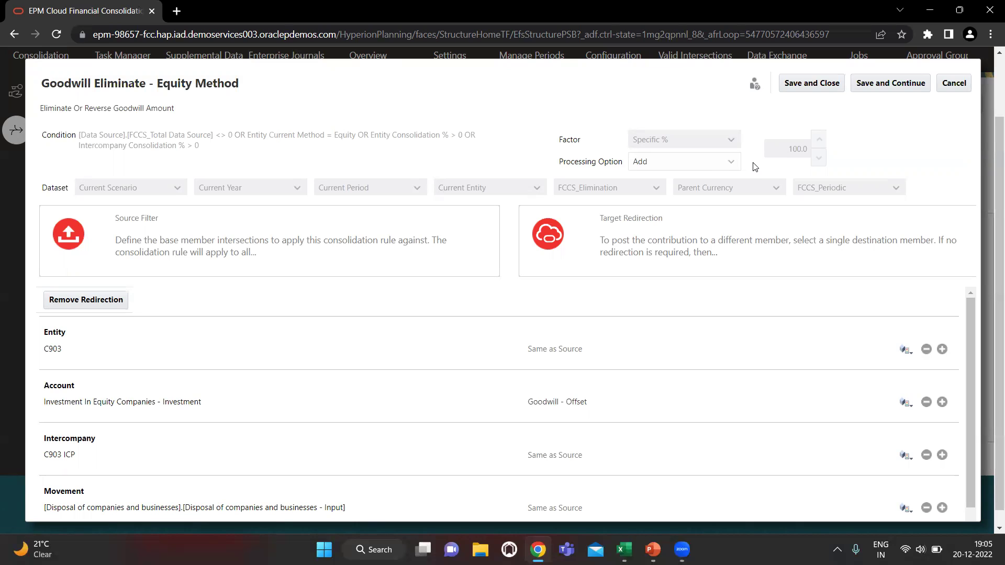
{"action": "left_click", "coordinate": [723, 168]}
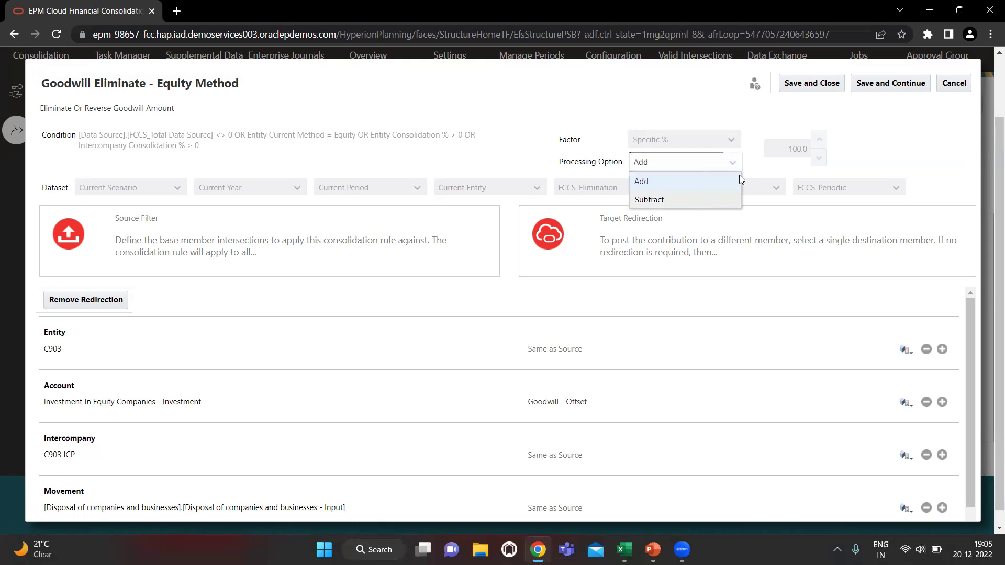
{"action": "left_click", "coordinate": [765, 168]}
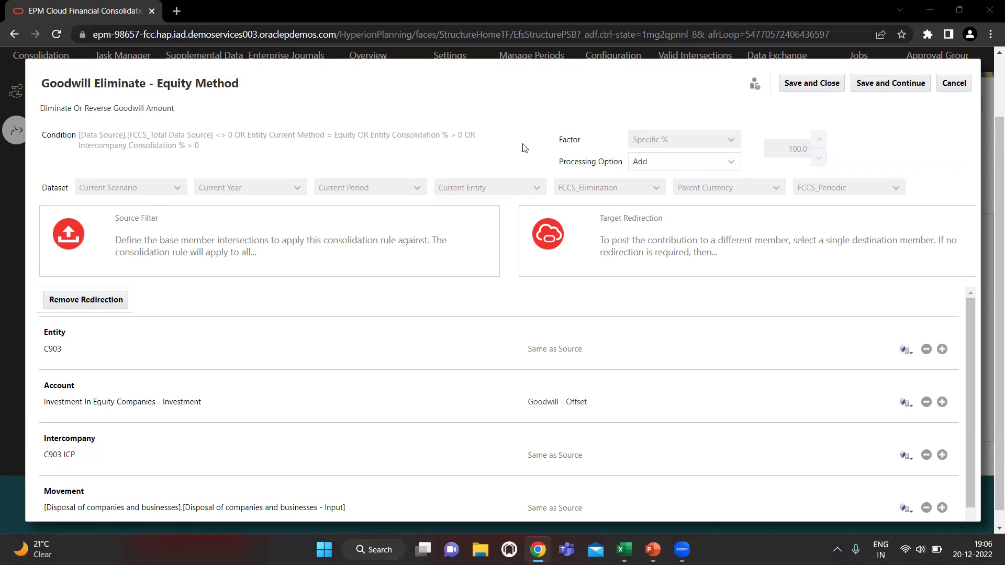
Step: Switch to Excel and enter the formula =+I16+1200 in J16, beside C903's Goodwill - Offset elimination on the Elimination sheet
{"action": "key", "text": "alt+Tab"}
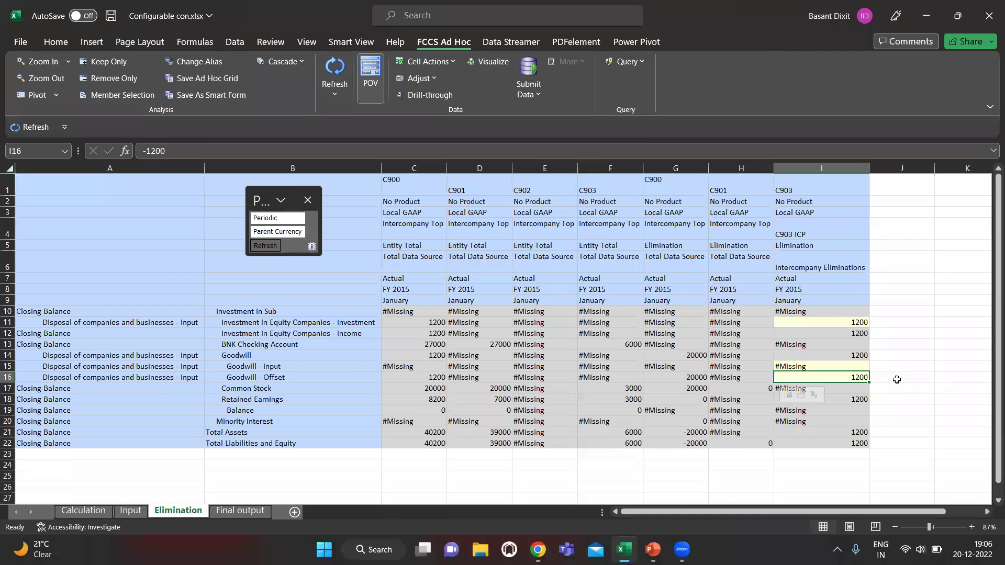
{"action": "left_click", "coordinate": [896, 377]}
{"action": "type", "text": "+"}
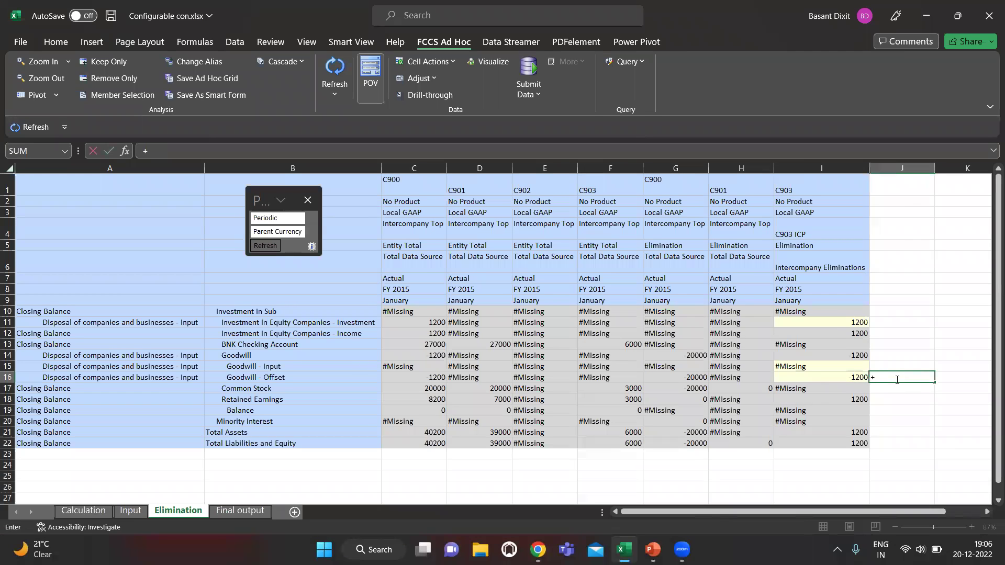
{"action": "key", "text": "Left"}
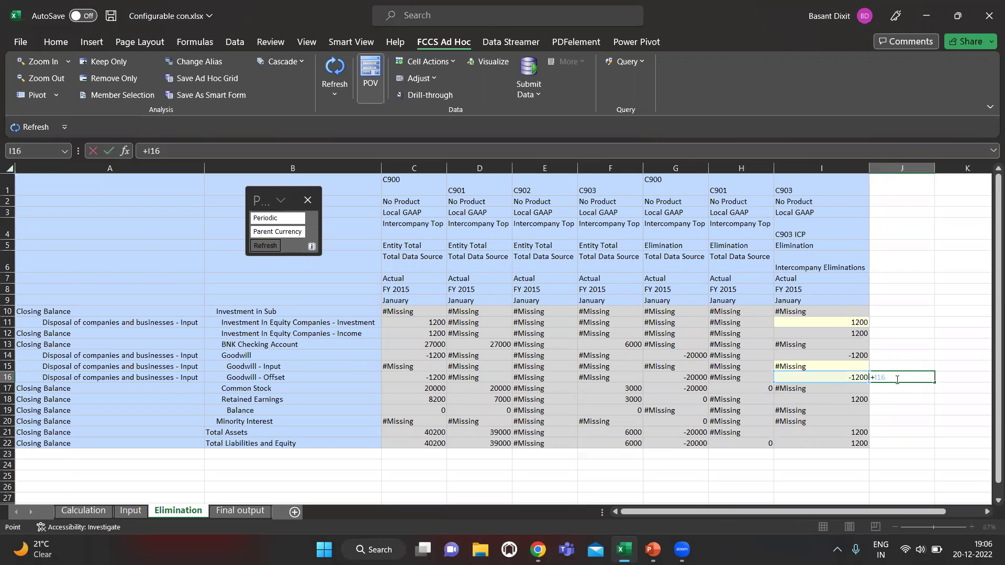
{"action": "key", "text": "Right"}
{"action": "key", "text": "BackSpace"}
{"action": "key", "text": "Left"}
{"action": "type", "text": "+"}
{"action": "key", "text": "Return"}
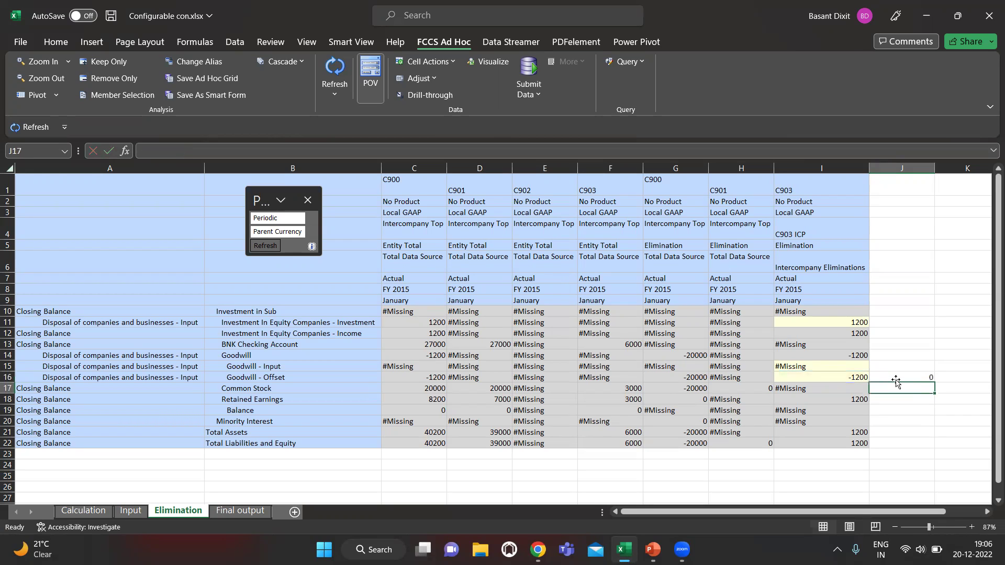
{"action": "left_click", "coordinate": [898, 379]}
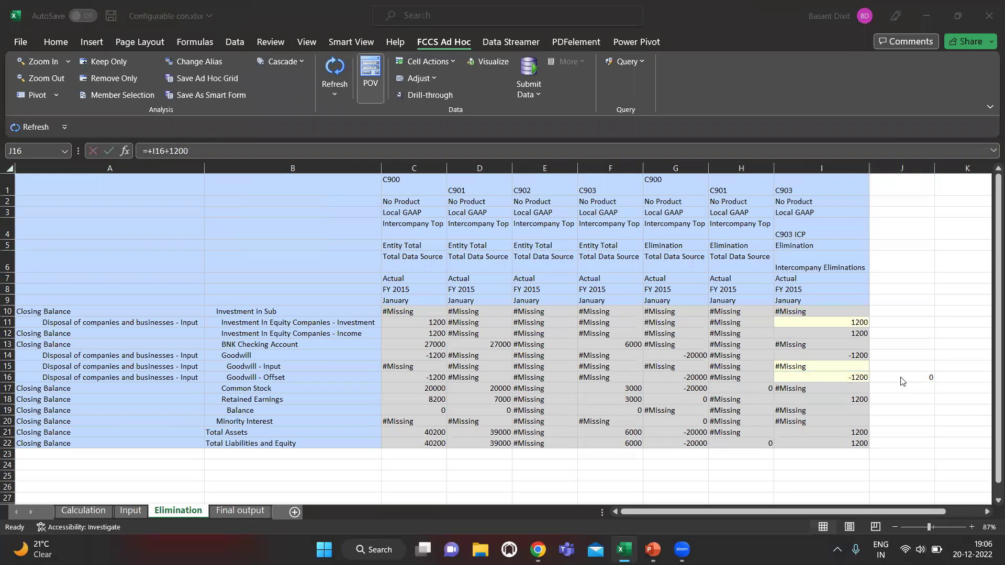
Step: Return to the Goodwill Eliminate - Equity Method rule in Chrome and review its target redirections, focusing on the Goodwill - Offset account
{"action": "key", "text": "alt+Tab"}
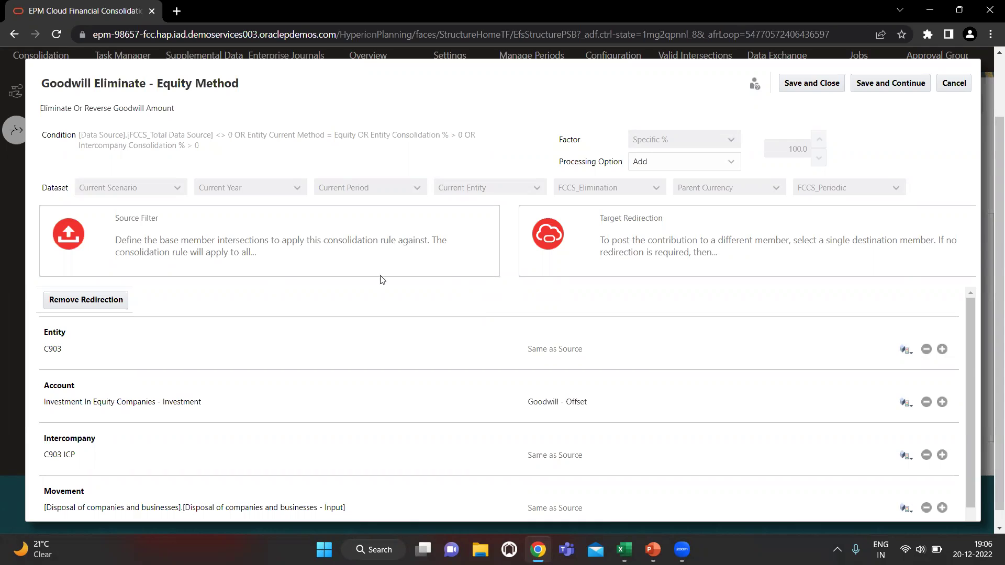
{"action": "scroll", "coordinate": [442, 295], "scroll_direction": "down", "scroll_amount": 1}
{"action": "scroll", "coordinate": [348, 323], "scroll_direction": "up", "scroll_amount": 1}
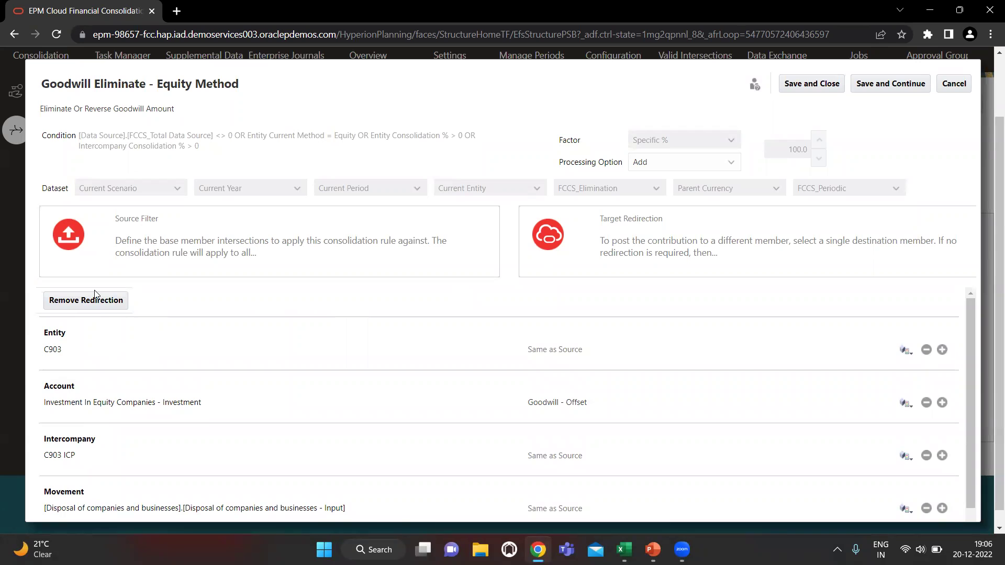
{"action": "scroll", "coordinate": [130, 489], "scroll_direction": "down", "scroll_amount": 1}
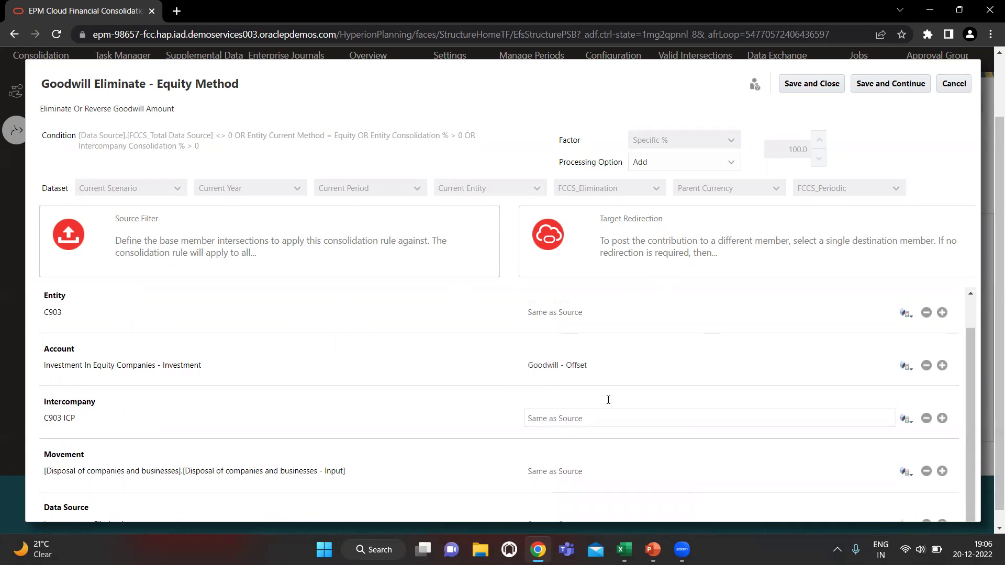
{"action": "left_click", "coordinate": [585, 365]}
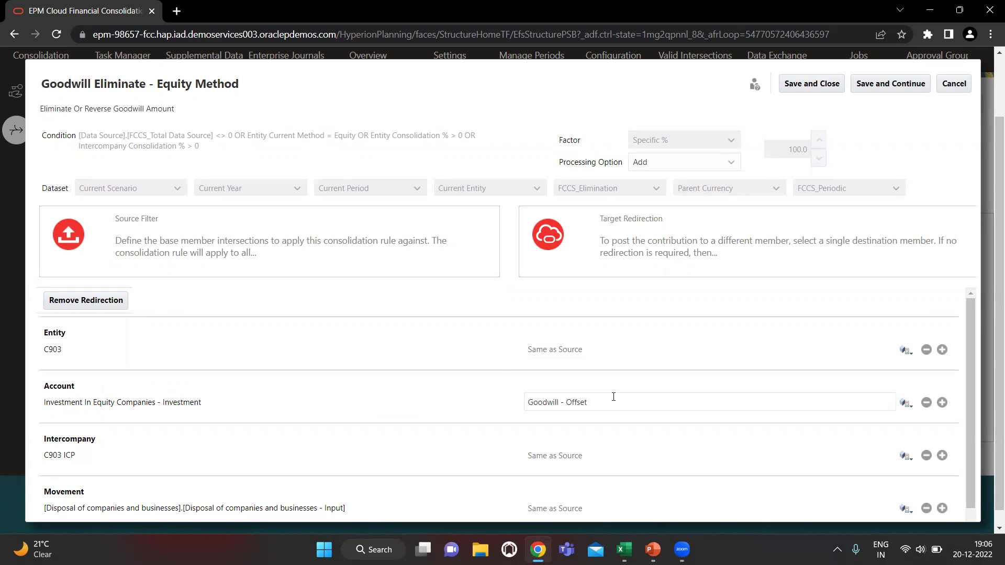
Step: Switch to Excel and bold C903's elimination values for Investment In Equity Companies - Investment (I11) and Goodwill - Offset (I16)
{"action": "key", "text": "alt+Tab"}
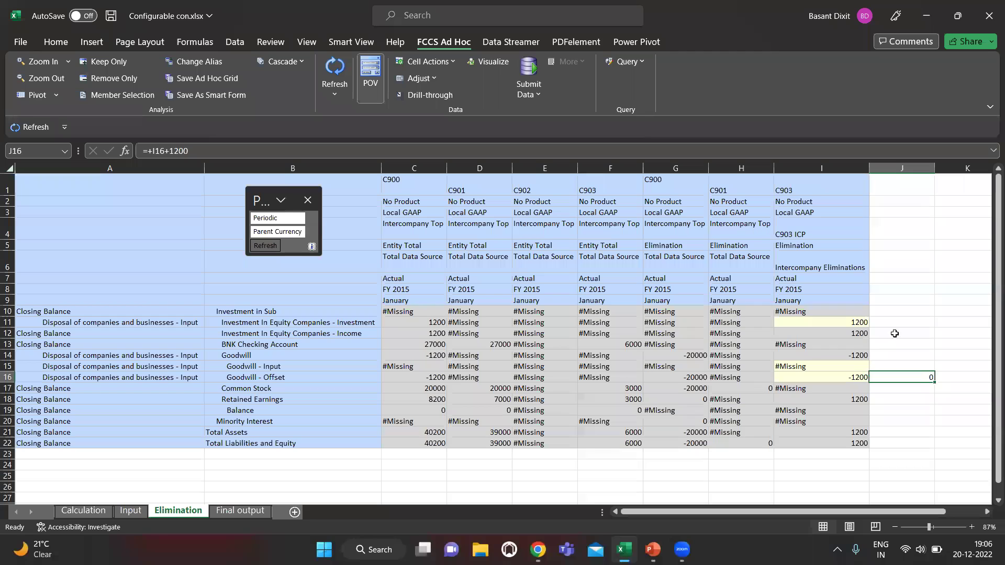
{"action": "left_click", "coordinate": [907, 321]}
{"action": "key", "text": "Left"}
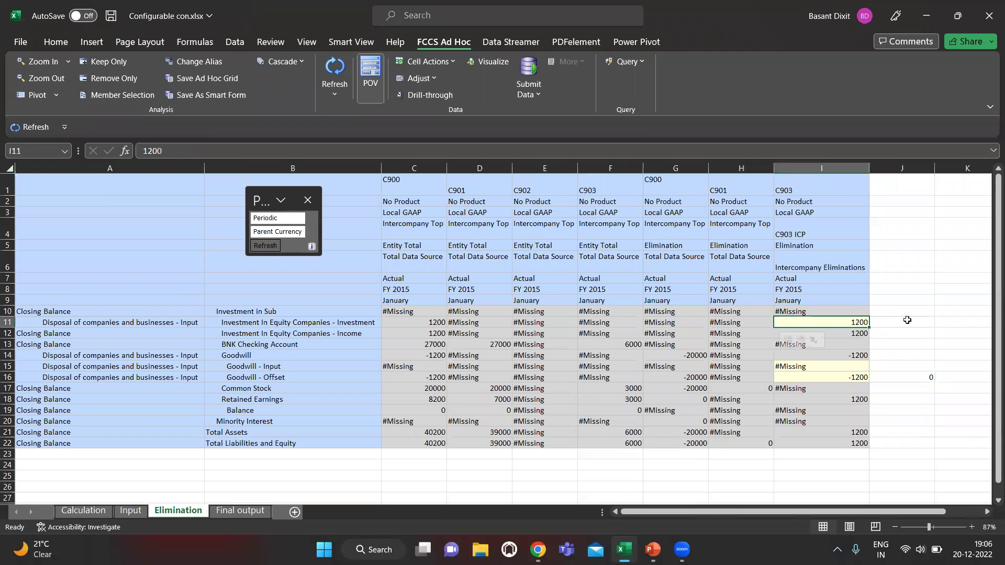
{"action": "key", "text": "Down"}
{"action": "key", "text": "Down"}
{"action": "key", "text": "Down"}
{"action": "key", "text": "Down"}
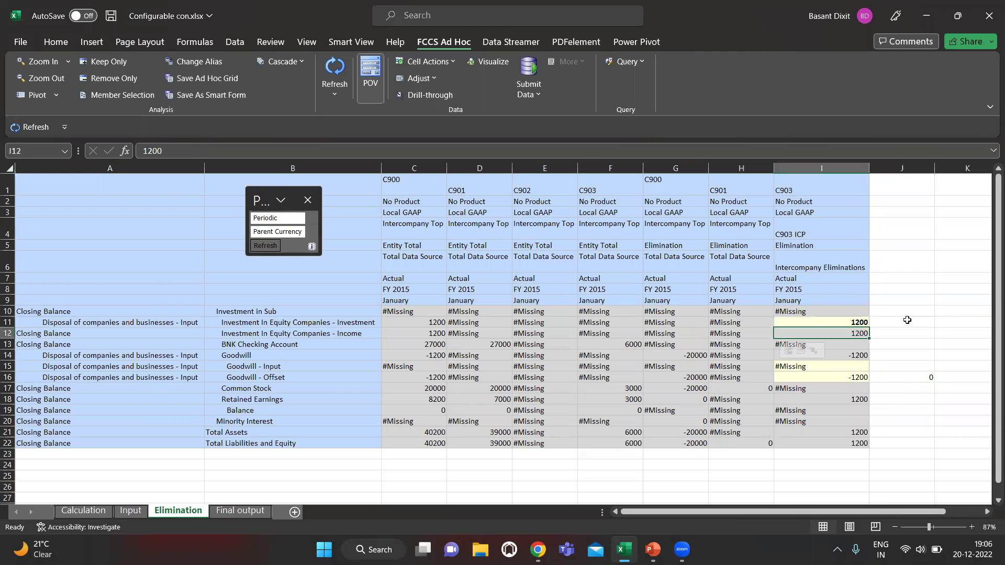
{"action": "key", "text": "Down"}
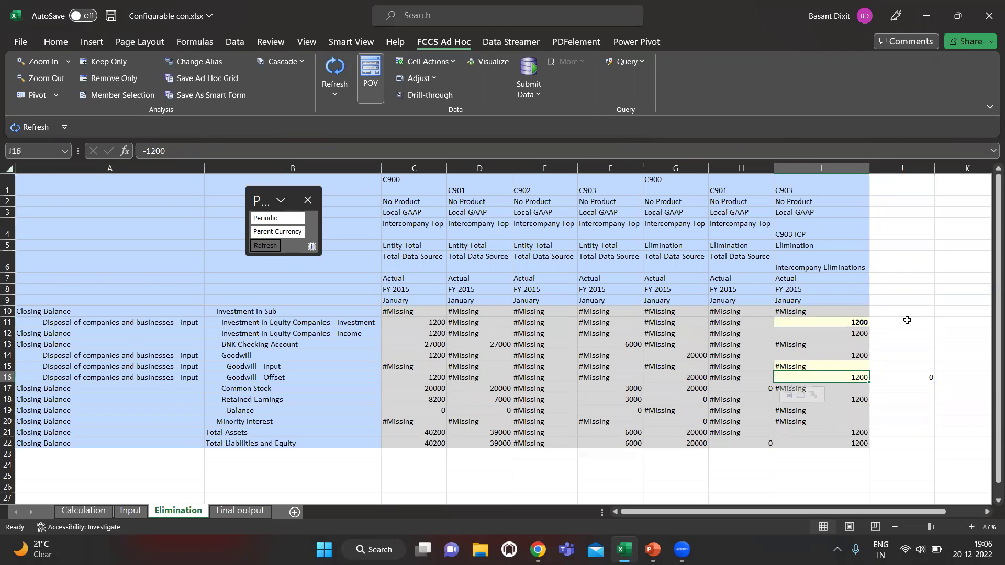
{"action": "key", "text": "Right"}
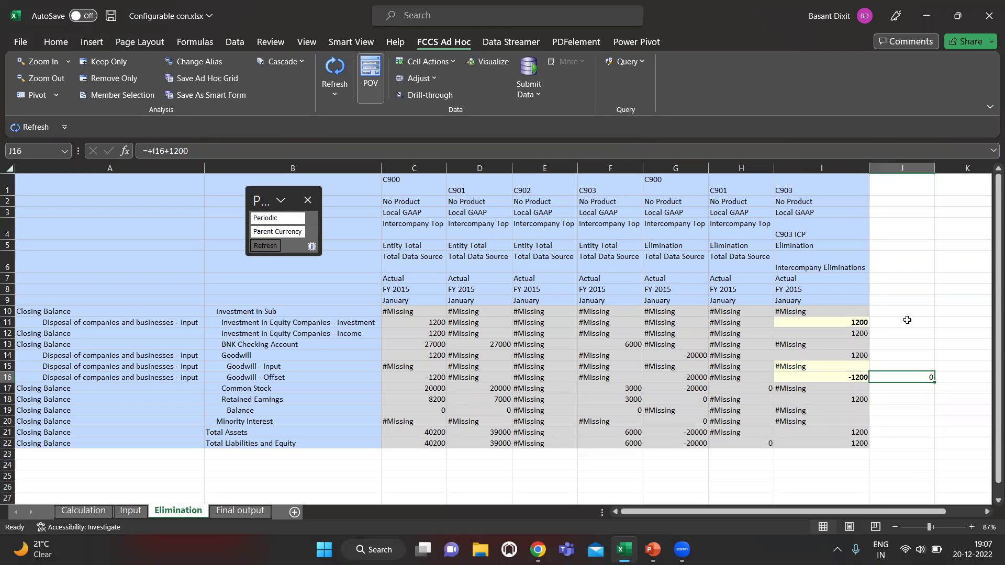
Step: Examine C903's Retained Earnings elimination and bold the check formula in J16 beside Goodwill - Offset
{"action": "key", "text": "Down"}
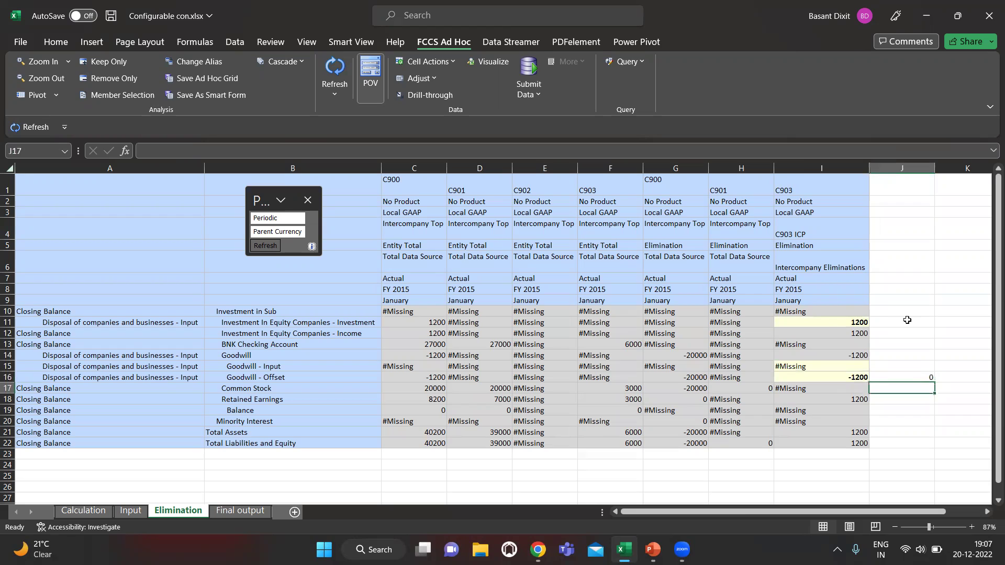
{"action": "key", "text": "Left"}
{"action": "key", "text": "Left"}
{"action": "key", "text": "Down"}
{"action": "key", "text": "Right"}
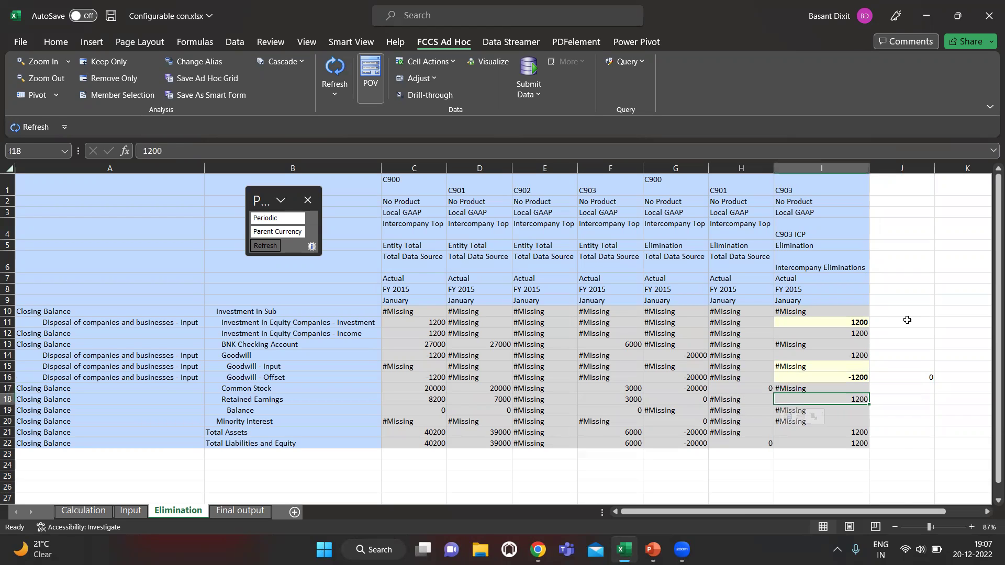
{"action": "key", "text": "Up"}
{"action": "key", "text": "Right"}
{"action": "key", "text": "Up"}
{"action": "key", "text": "Up"}
{"action": "key", "text": "Up"}
{"action": "key", "text": "Up"}
{"action": "key", "text": "Up"}
{"action": "key", "text": "Up"}
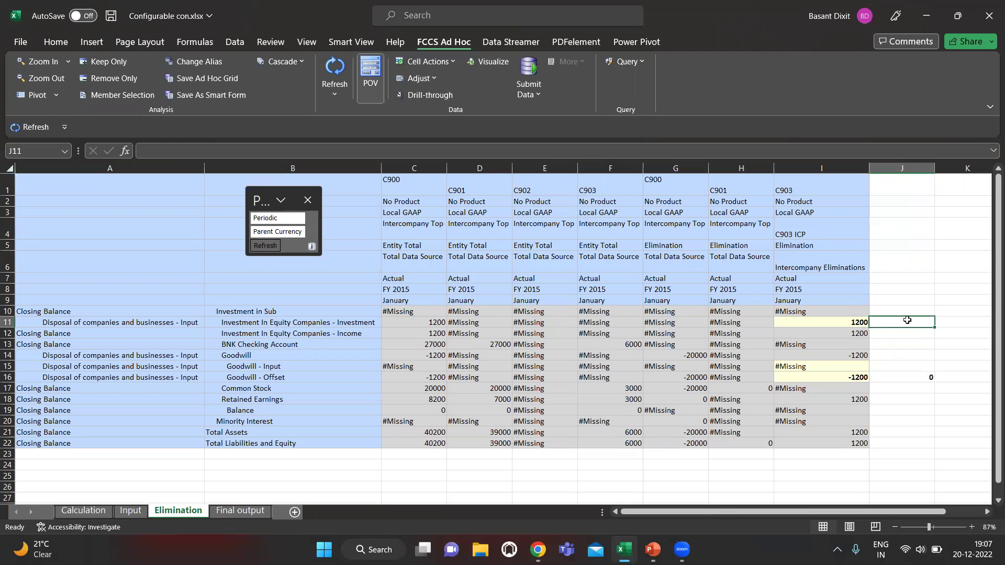
Step: Enter 0 in bold in J11, beside C903's Investment In Equity Companies - Investment elimination
{"action": "key", "text": "Down"}
{"action": "key", "text": "Down"}
{"action": "key", "text": "Down"}
{"action": "key", "text": "Down"}
{"action": "key", "text": "Down"}
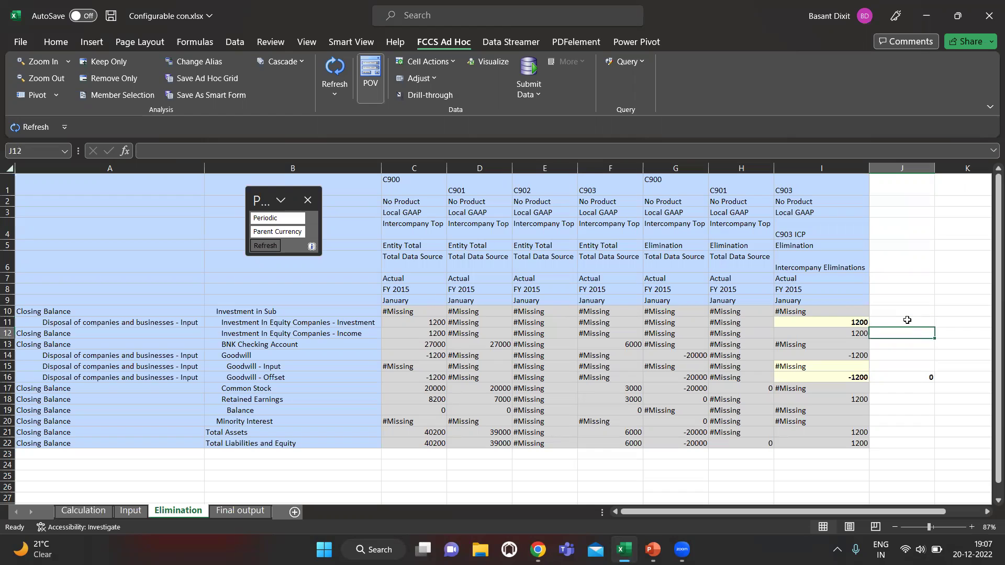
{"action": "key", "text": "Up"}
{"action": "key", "text": "Up"}
{"action": "key", "text": "Up"}
{"action": "key", "text": "Up"}
{"action": "key", "text": "Up"}
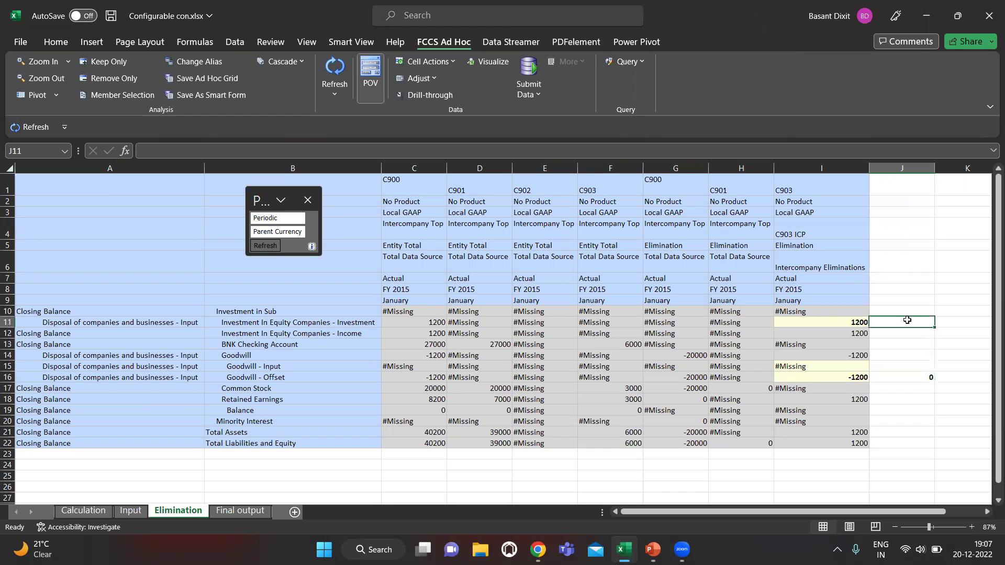
{"action": "type", "text": "0"}
{"action": "key", "text": "ctrl+Return"}
{"action": "type", "text": "b"}
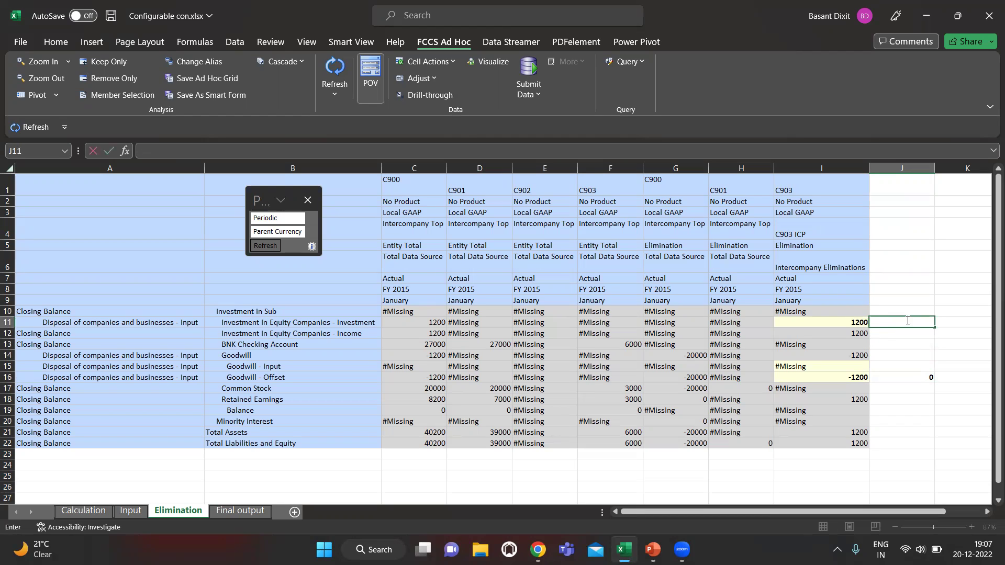
{"action": "key", "text": "Escape"}
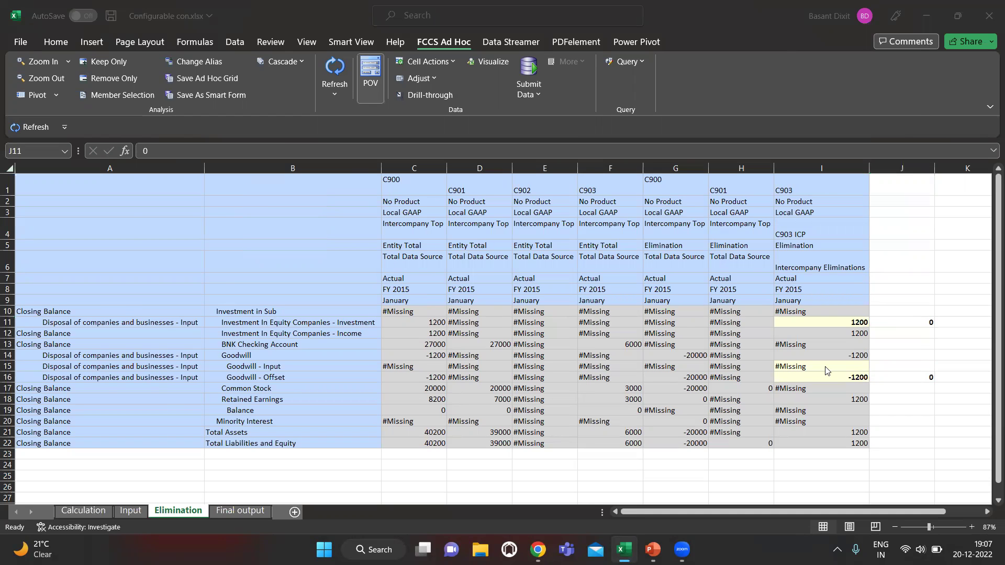
Step: Return to the Goodwill Eliminate - Equity Method rule in Chrome, review its source members and target redirections, and close it without saving
{"action": "key", "text": "alt+Tab"}
{"action": "scroll", "coordinate": [458, 404], "scroll_direction": "down", "scroll_amount": 1}
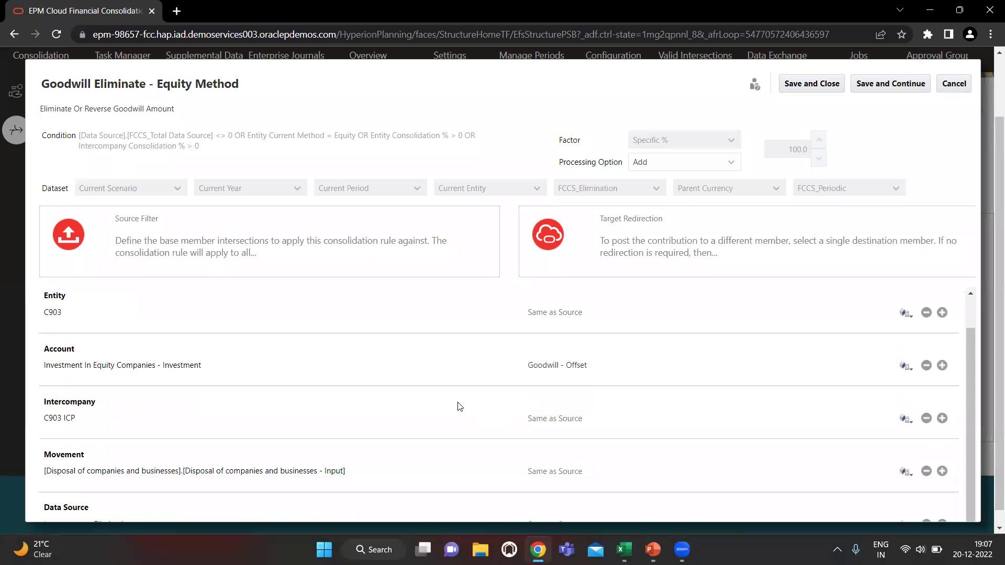
{"action": "scroll", "coordinate": [617, 416], "scroll_direction": "down", "scroll_amount": 1}
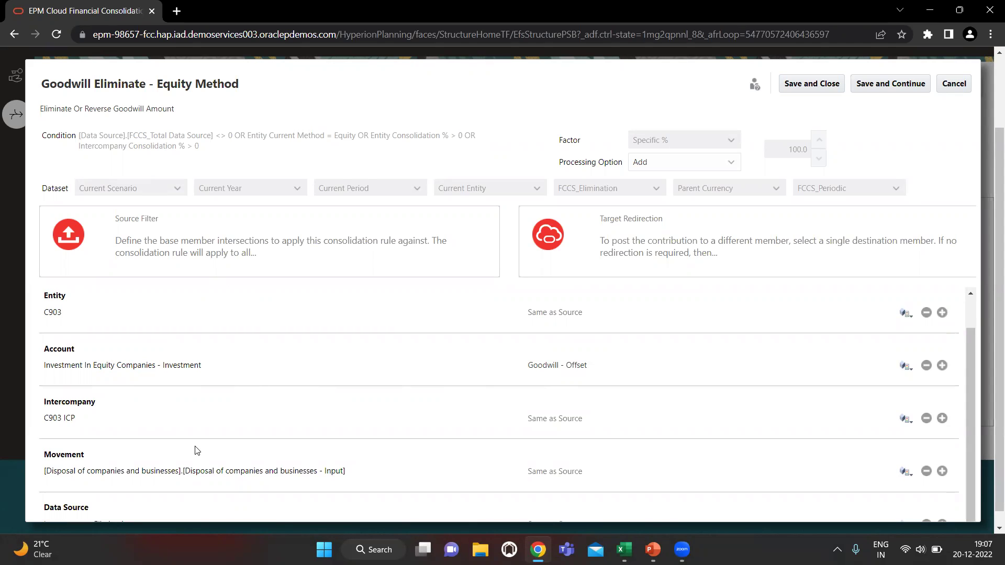
{"action": "scroll", "coordinate": [201, 454], "scroll_direction": "down", "scroll_amount": 1}
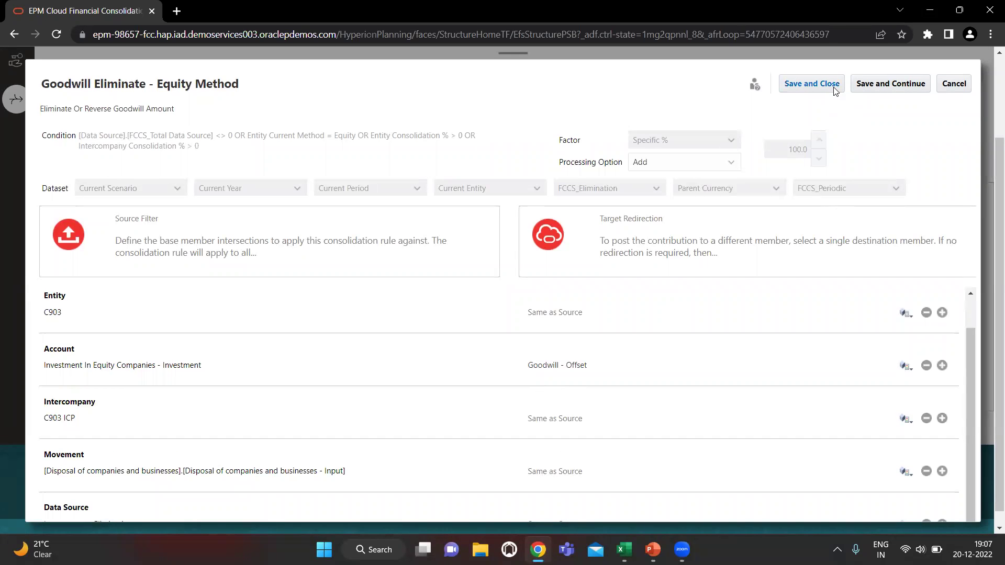
{"action": "scroll", "coordinate": [413, 342], "scroll_direction": "down", "scroll_amount": 1}
{"action": "scroll", "coordinate": [401, 390], "scroll_direction": "down", "scroll_amount": 1}
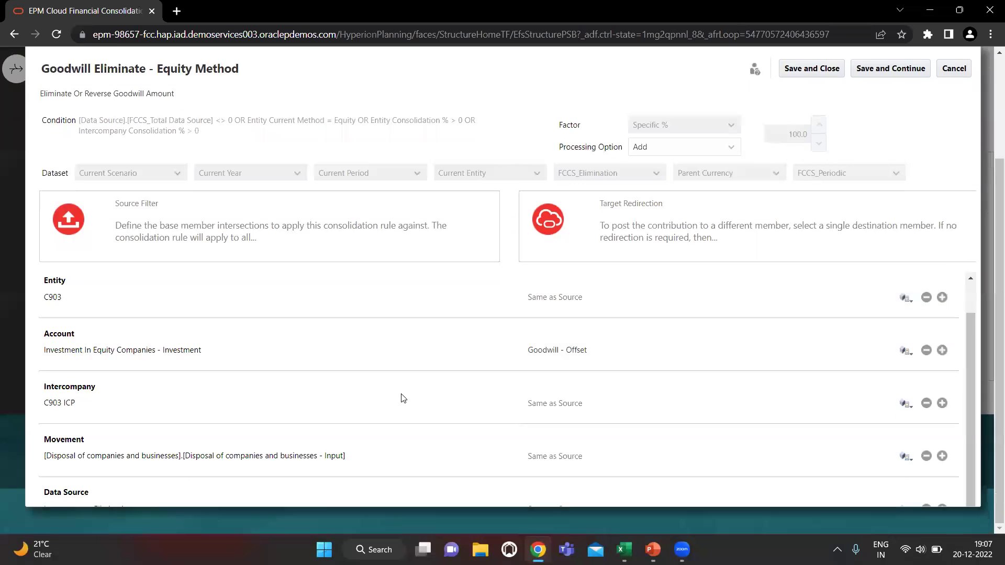
{"action": "left_click", "coordinate": [954, 83]}
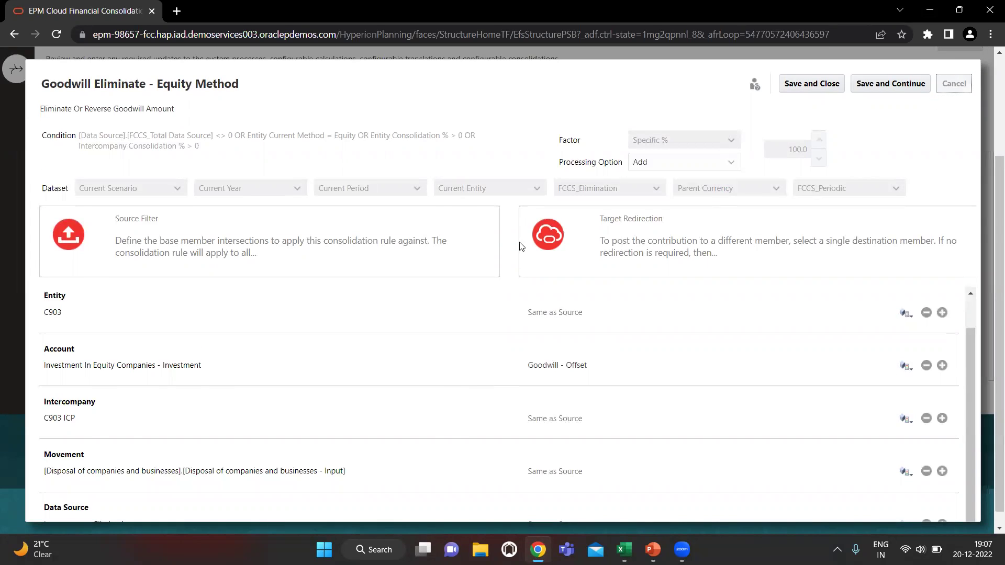
Step: Zoom out the page, reopen Goodwill Eliminate - Equity Method to review its redirections through Data Source, and save and close it
{"action": "scroll", "coordinate": [147, 401], "scroll_direction": "up", "scroll_amount": 1}
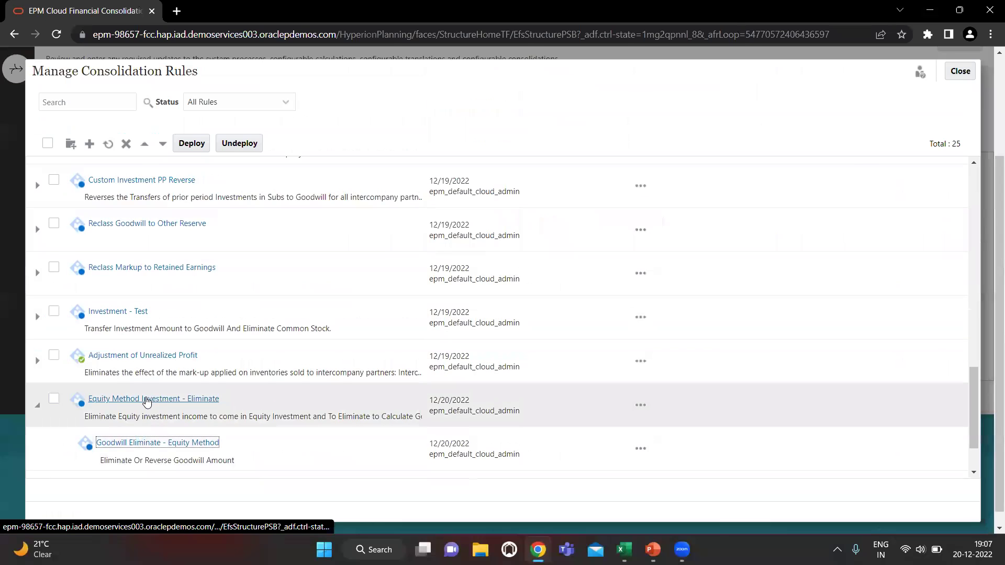
{"action": "key", "text": "ctrl+minus"}
{"action": "left_click", "coordinate": [201, 432]}
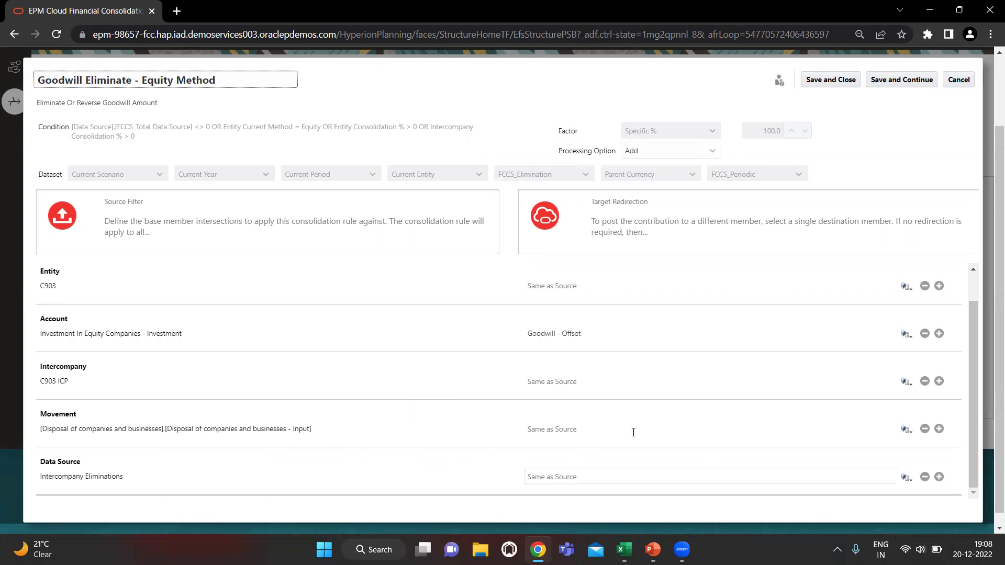
{"action": "left_click", "coordinate": [842, 80]}
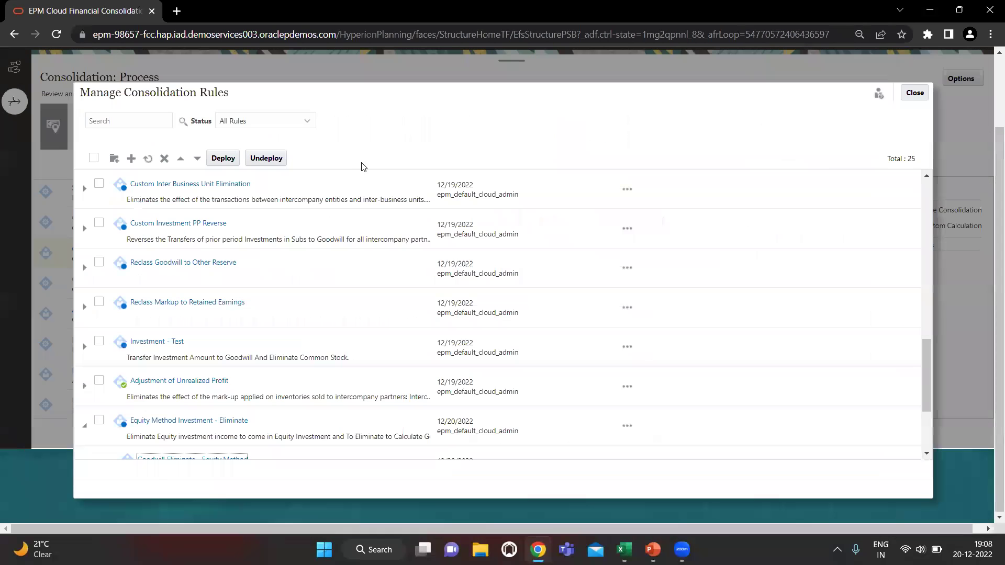
Step: Open the Investment_Reverse redirection rule and review its condition and Processing Option, leaving the description empty
{"action": "scroll", "coordinate": [178, 366], "scroll_direction": "down", "scroll_amount": 3}
{"action": "left_click", "coordinate": [172, 377]}
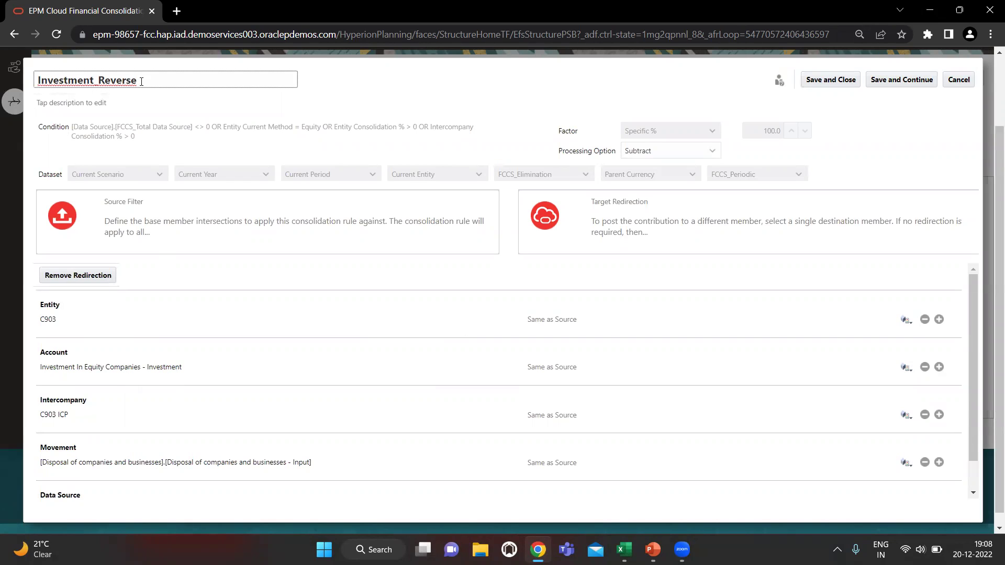
{"action": "left_click", "coordinate": [119, 100]}
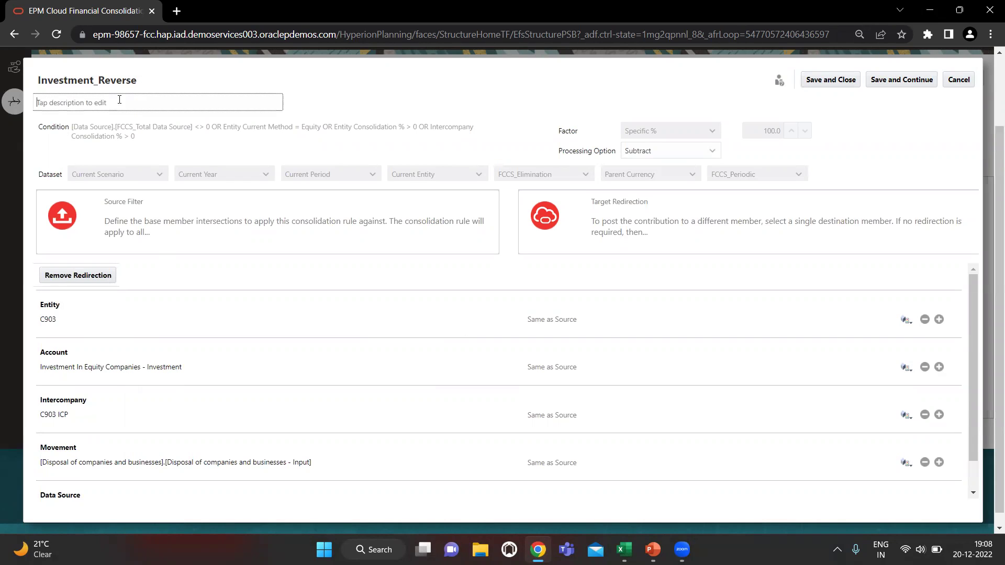
{"action": "left_click", "coordinate": [406, 104]}
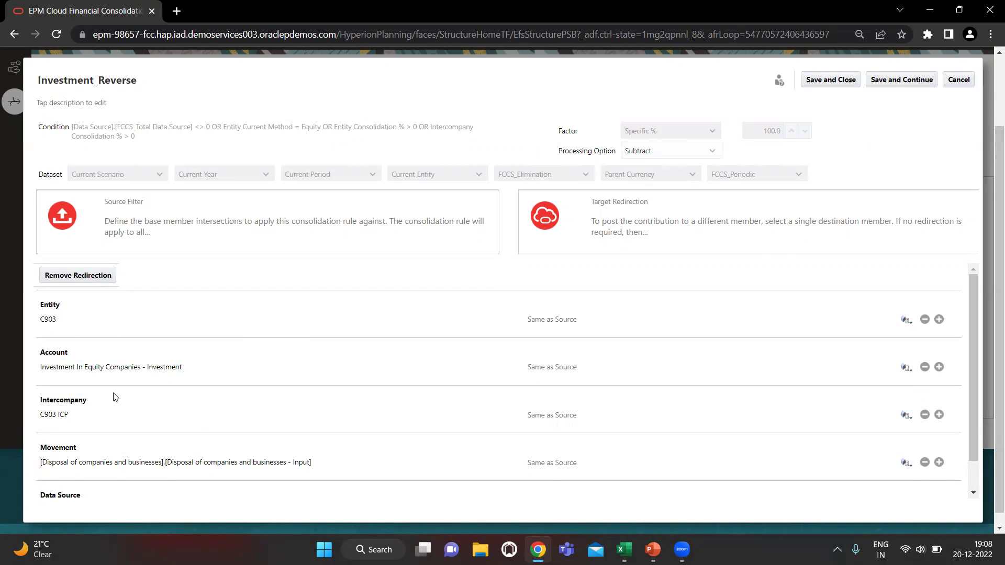
Step: Review Investment_Reverse's source members and target redirections from Entity to Data Source, and save and close the rule
{"action": "scroll", "coordinate": [124, 343], "scroll_direction": "down", "scroll_amount": 1}
{"action": "scroll", "coordinate": [140, 344], "scroll_direction": "up", "scroll_amount": 1}
{"action": "scroll", "coordinate": [126, 408], "scroll_direction": "down", "scroll_amount": 1}
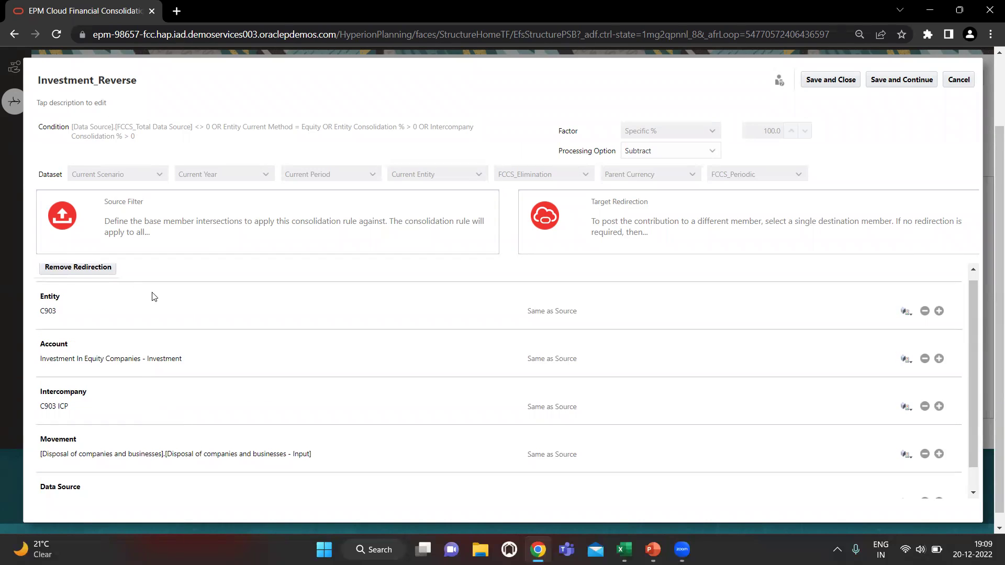
{"action": "scroll", "coordinate": [146, 433], "scroll_direction": "down", "scroll_amount": 2}
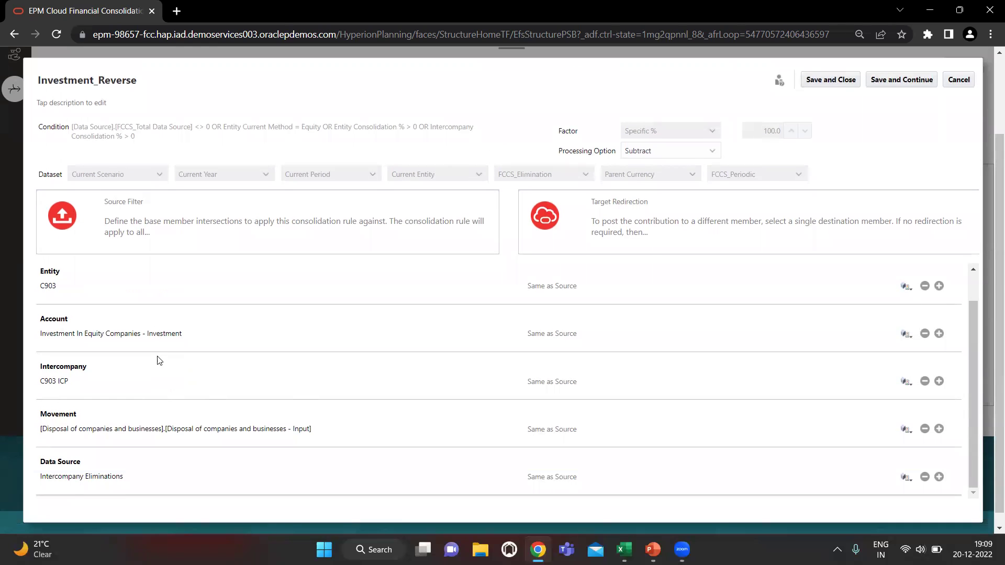
{"action": "scroll", "coordinate": [159, 360], "scroll_direction": "up", "scroll_amount": 2}
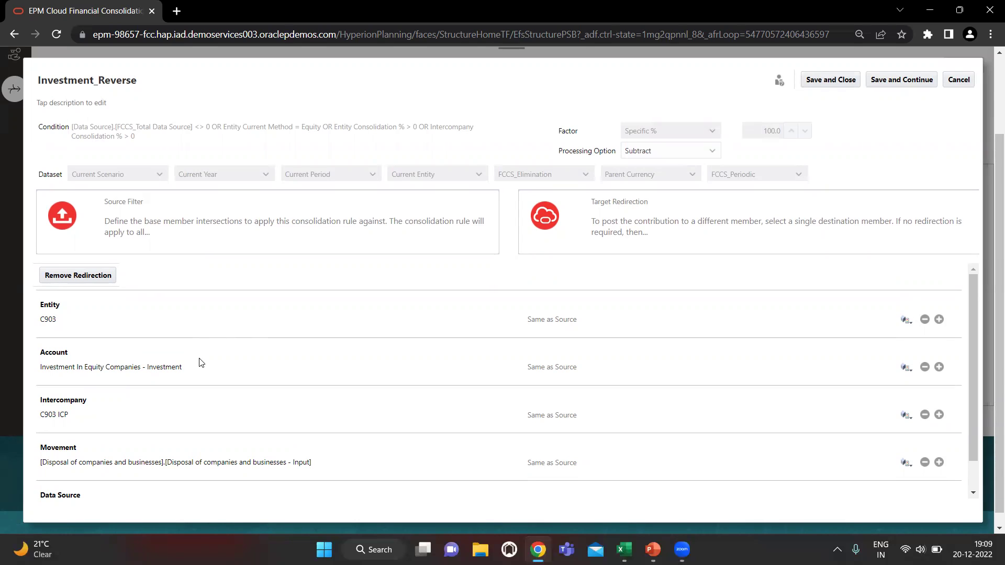
{"action": "scroll", "coordinate": [147, 363], "scroll_direction": "down", "scroll_amount": 1}
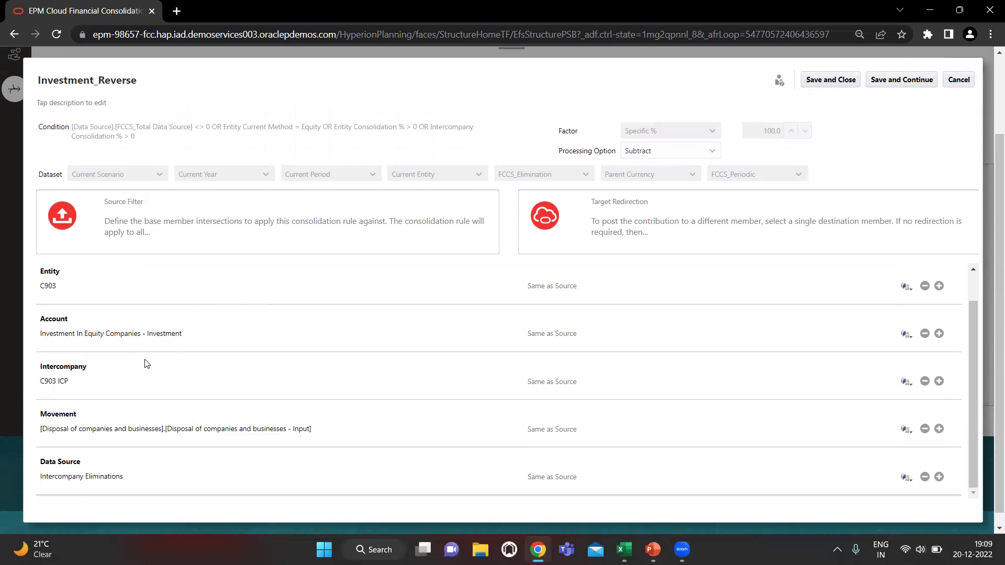
{"action": "scroll", "coordinate": [132, 303], "scroll_direction": "up", "scroll_amount": 1}
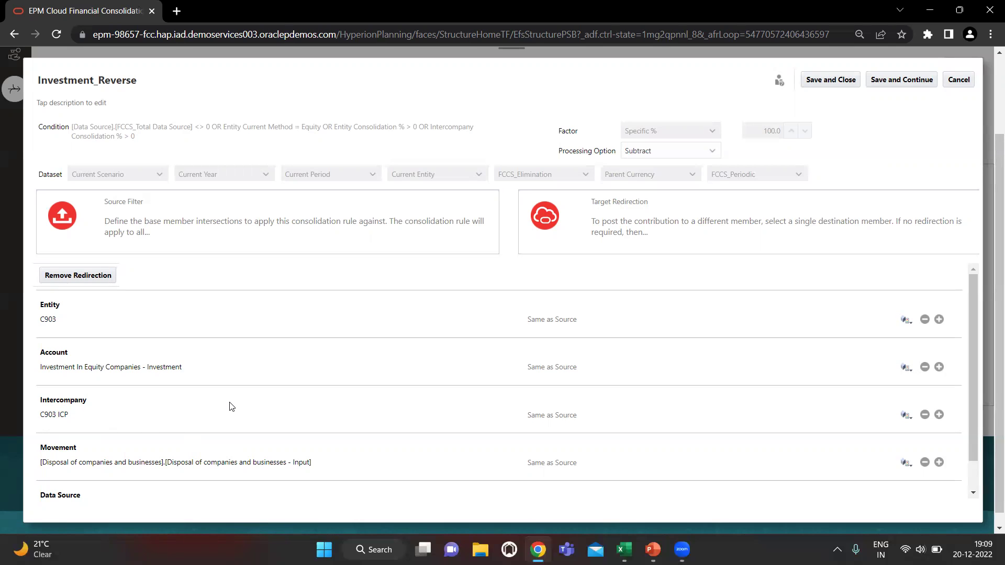
{"action": "scroll", "coordinate": [367, 389], "scroll_direction": "down", "scroll_amount": 1}
{"action": "scroll", "coordinate": [366, 389], "scroll_direction": "down", "scroll_amount": 1}
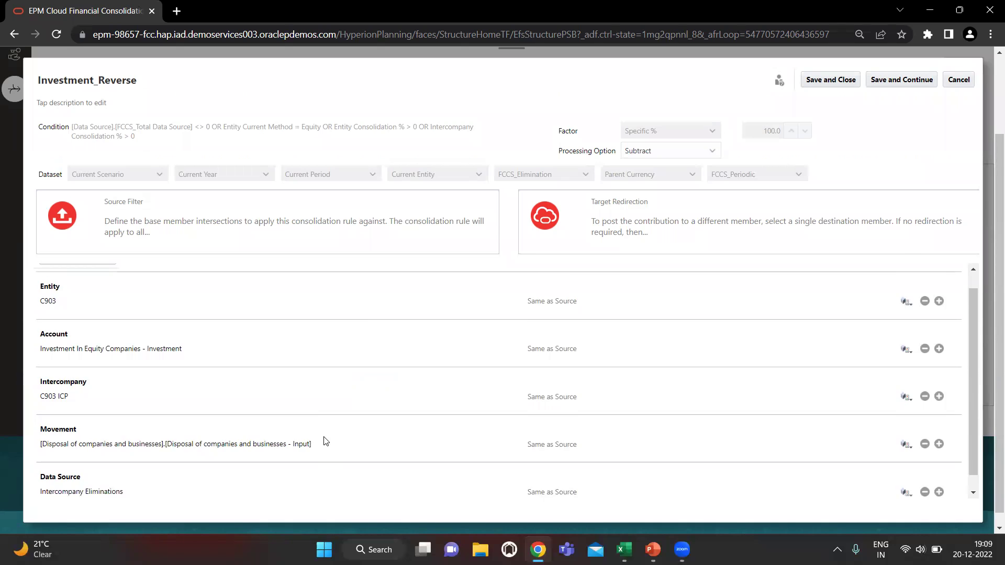
{"action": "scroll", "coordinate": [326, 439], "scroll_direction": "down", "scroll_amount": 1}
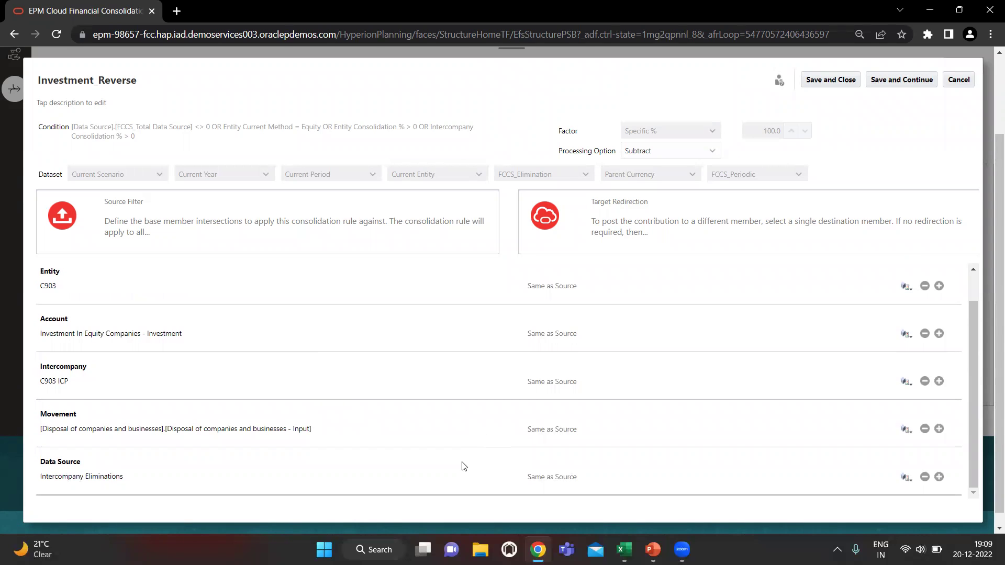
{"action": "scroll", "coordinate": [314, 467], "scroll_direction": "down", "scroll_amount": 1}
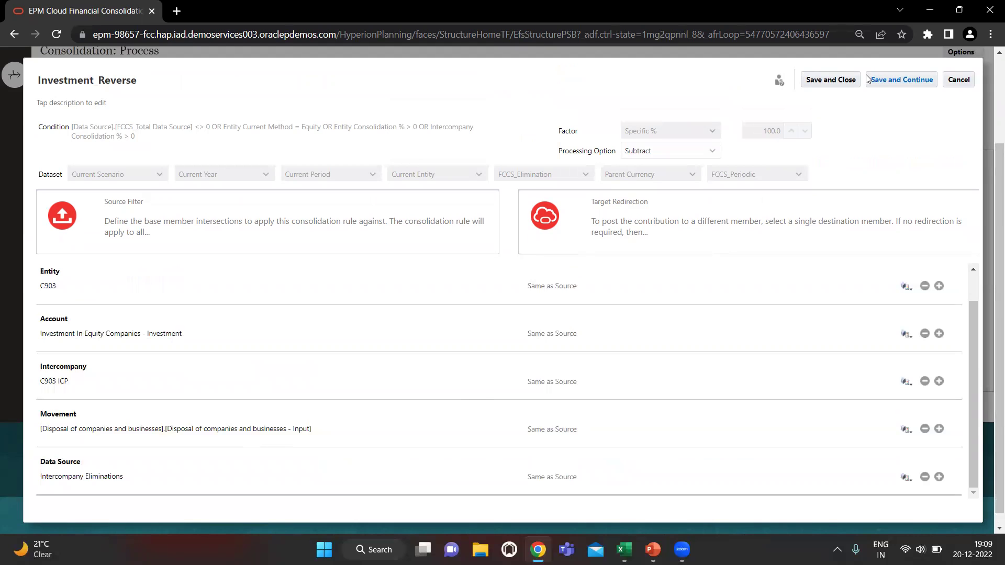
{"action": "left_click", "coordinate": [849, 80]}
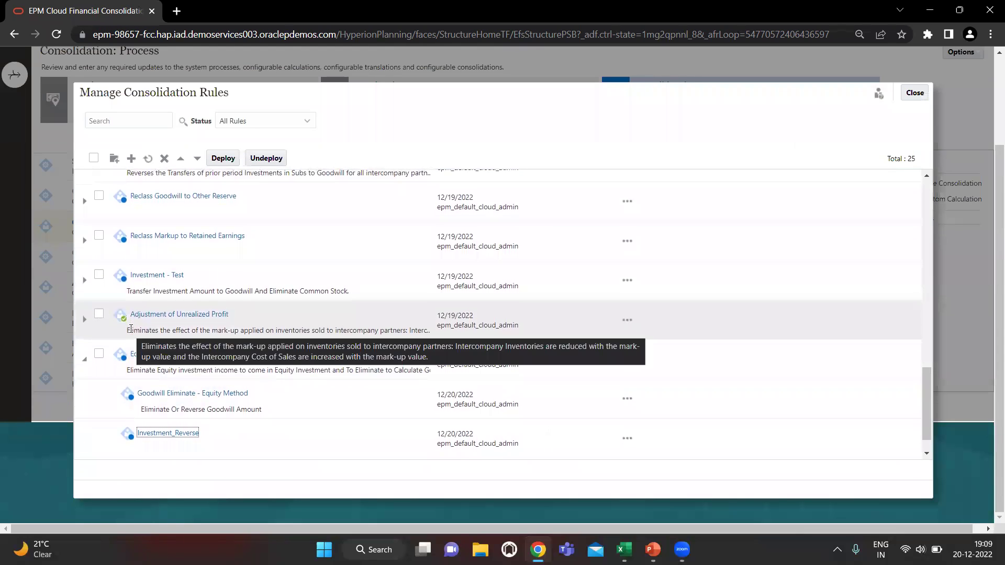
Step: Deploy the Equity Method Investment - Eliminate rule
{"action": "left_click", "coordinate": [99, 355]}
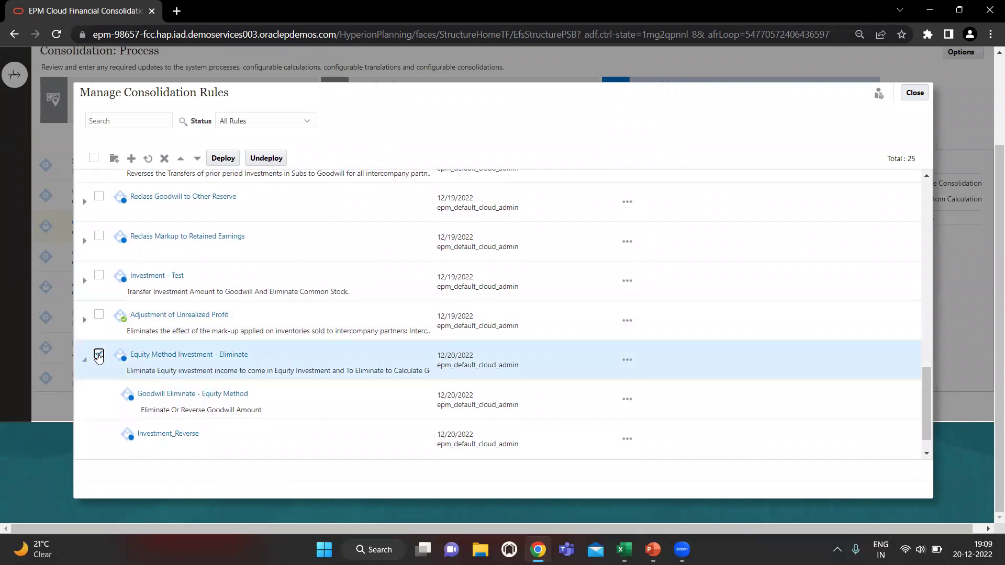
{"action": "left_click", "coordinate": [218, 159]}
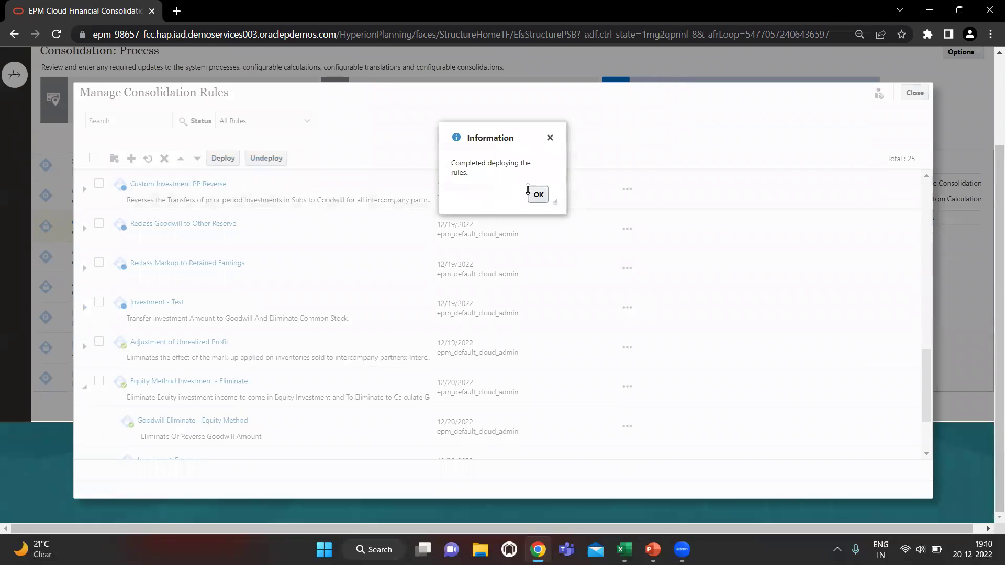
{"action": "left_click", "coordinate": [539, 195]}
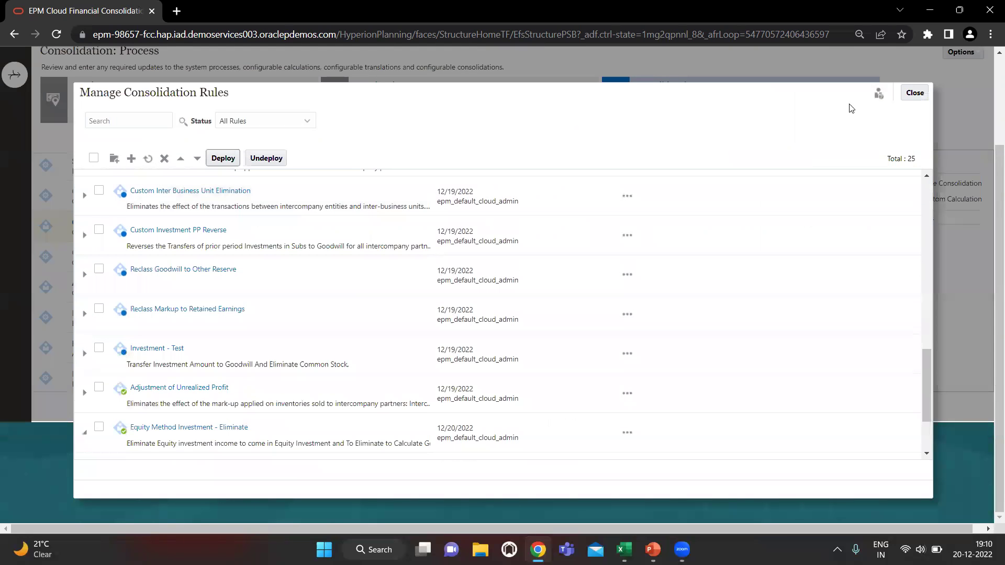
Step: Close the consolidation rules manager and switch to Excel's Final output sheet, moving the POV box clear of the C900 column
{"action": "left_click", "coordinate": [914, 92]}
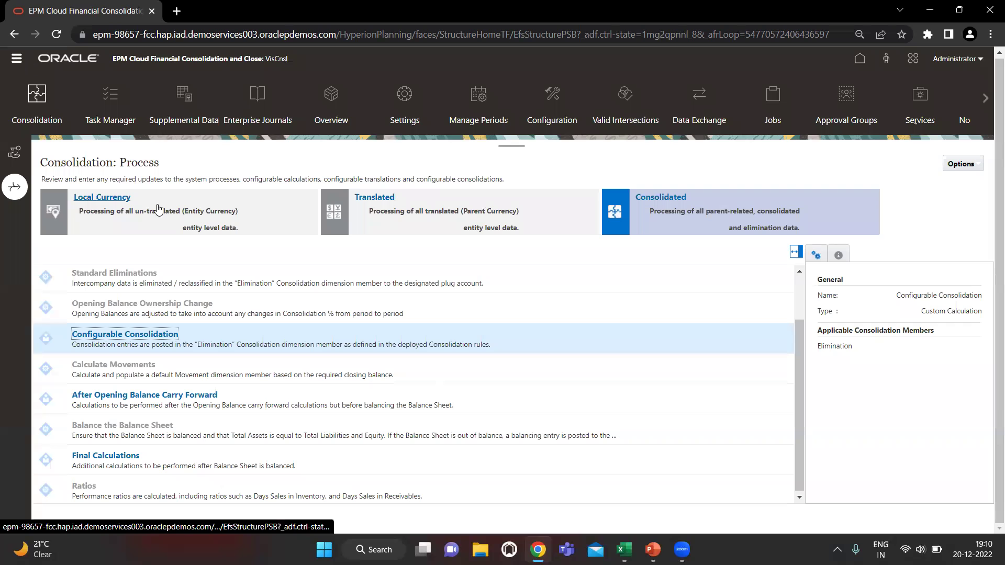
{"action": "key", "text": "alt+Tab"}
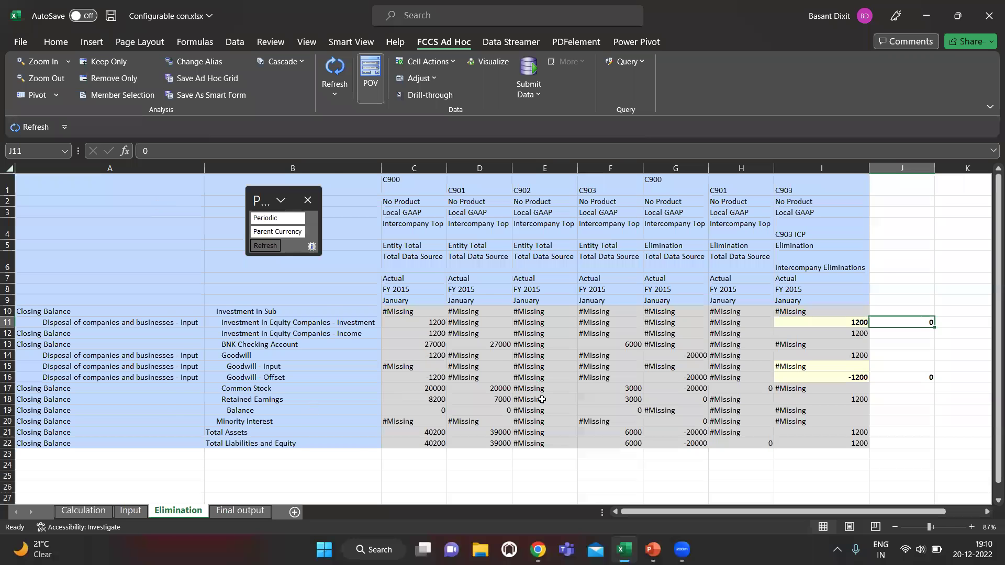
{"action": "left_click", "coordinate": [243, 511]}
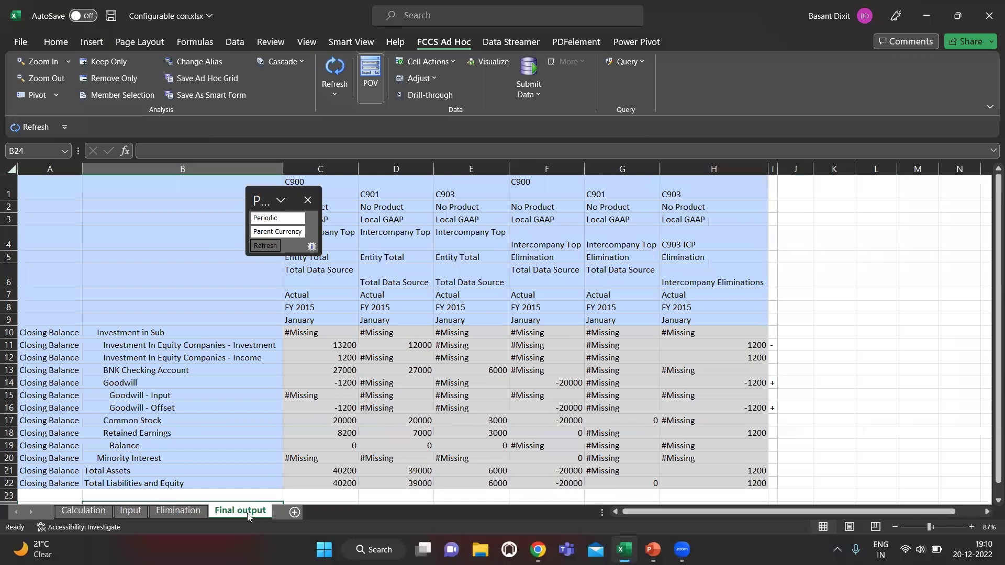
{"action": "left_click_drag", "start_coordinate": [284, 247], "coordinate": [143, 241]}
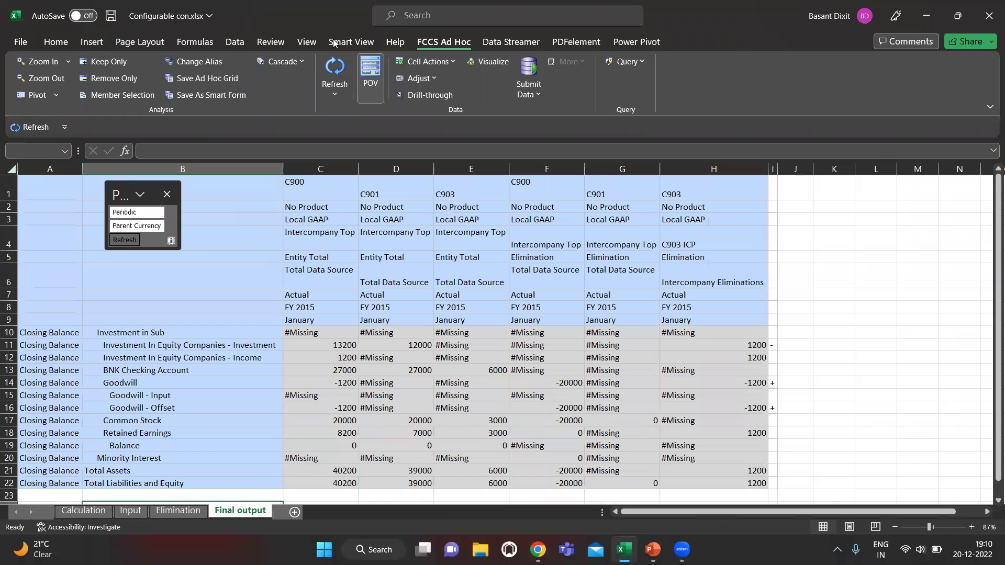
Step: Launch the Consolidate business rule through Smart View for entity C_900, period Jan and scenario Actual, and close the rules dialog
{"action": "left_click", "coordinate": [364, 41]}
{"action": "left_click", "coordinate": [27, 74]}
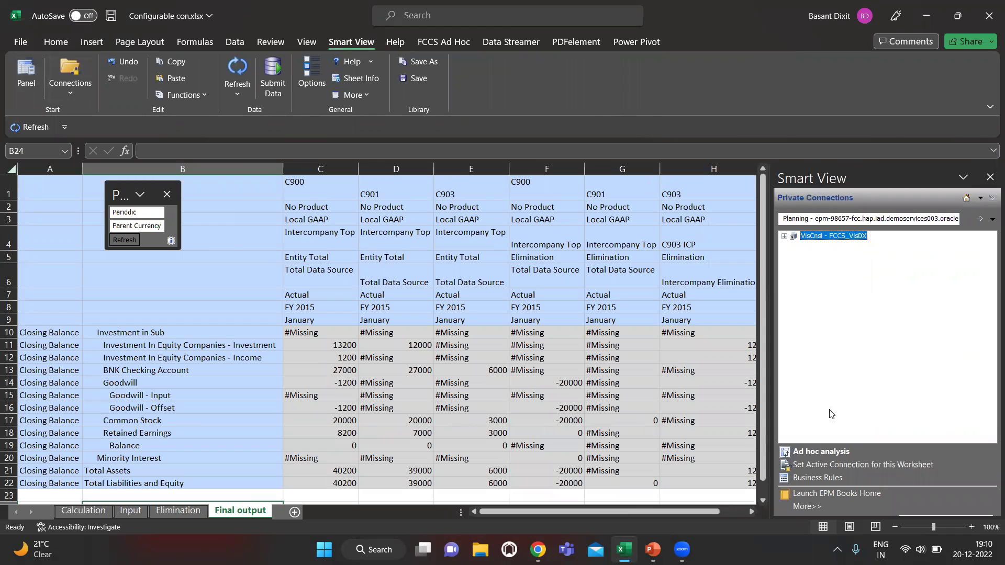
{"action": "left_click", "coordinate": [818, 478]}
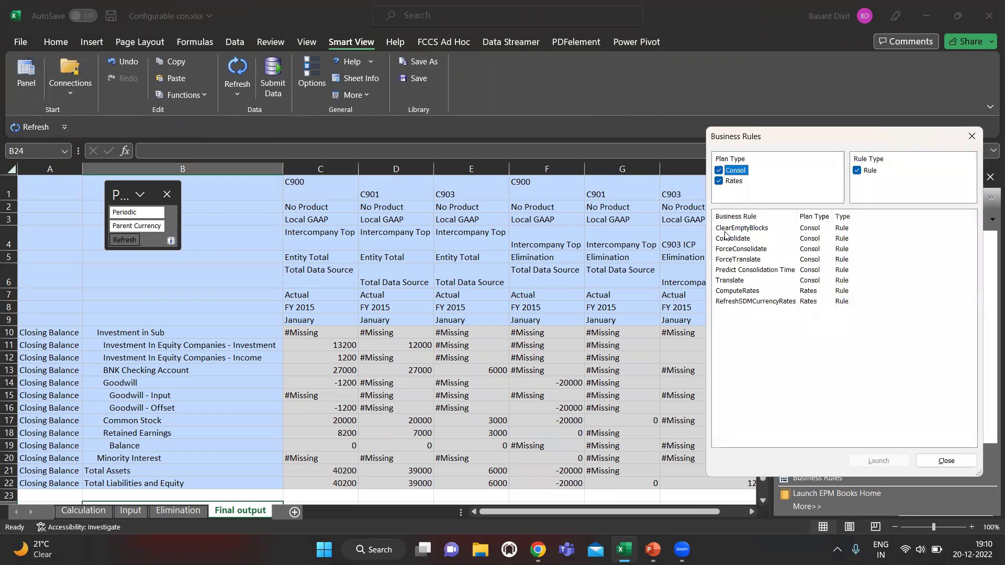
{"action": "left_click", "coordinate": [725, 239]}
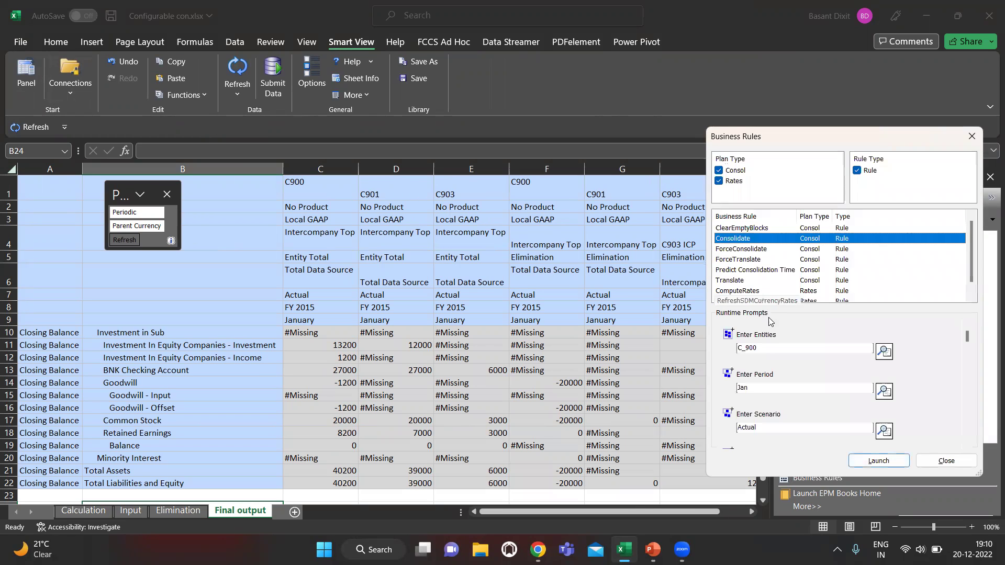
{"action": "scroll", "coordinate": [849, 385], "scroll_direction": "down", "scroll_amount": 1}
{"action": "left_click", "coordinate": [859, 463]}
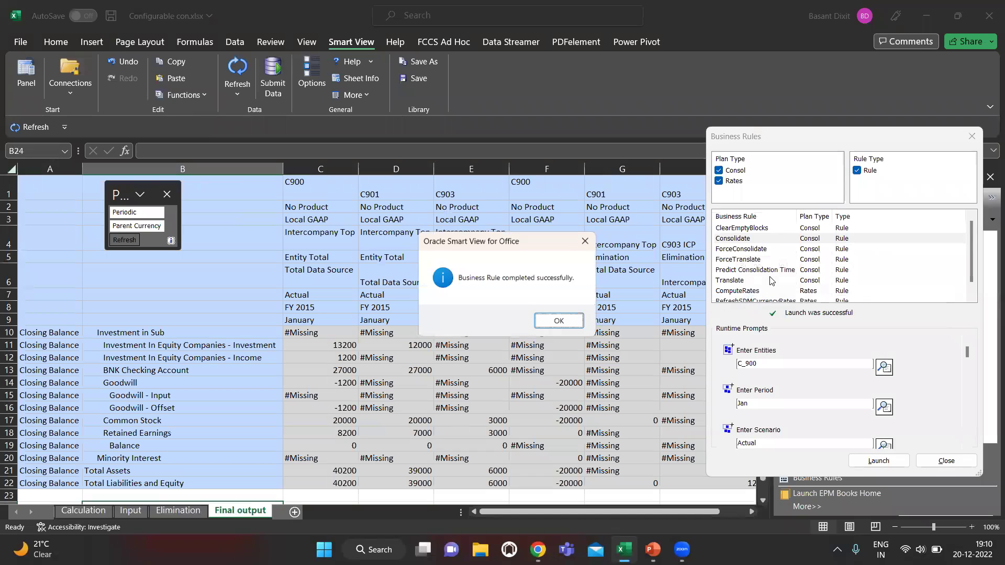
{"action": "left_click", "coordinate": [560, 322]}
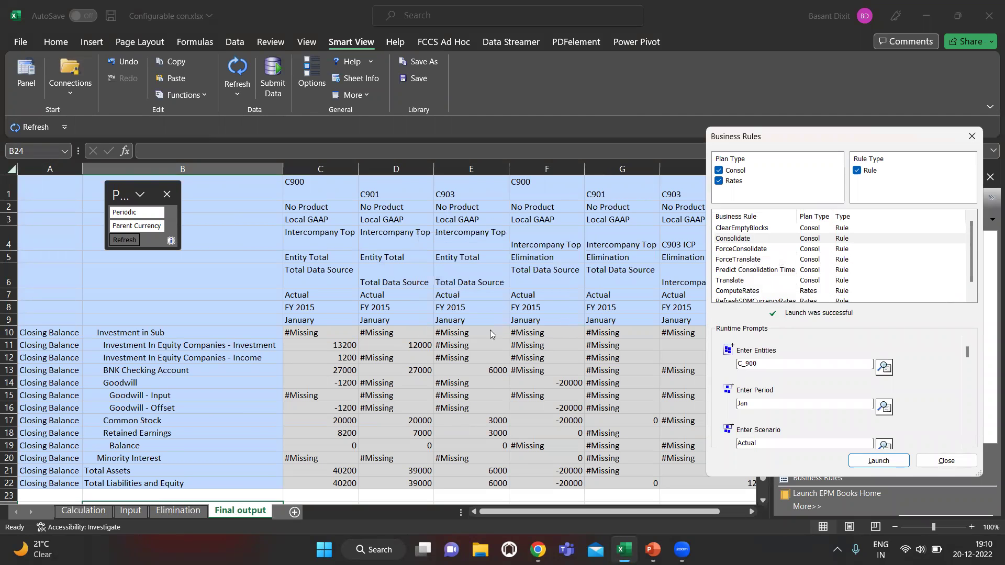
{"action": "left_click", "coordinate": [957, 463]}
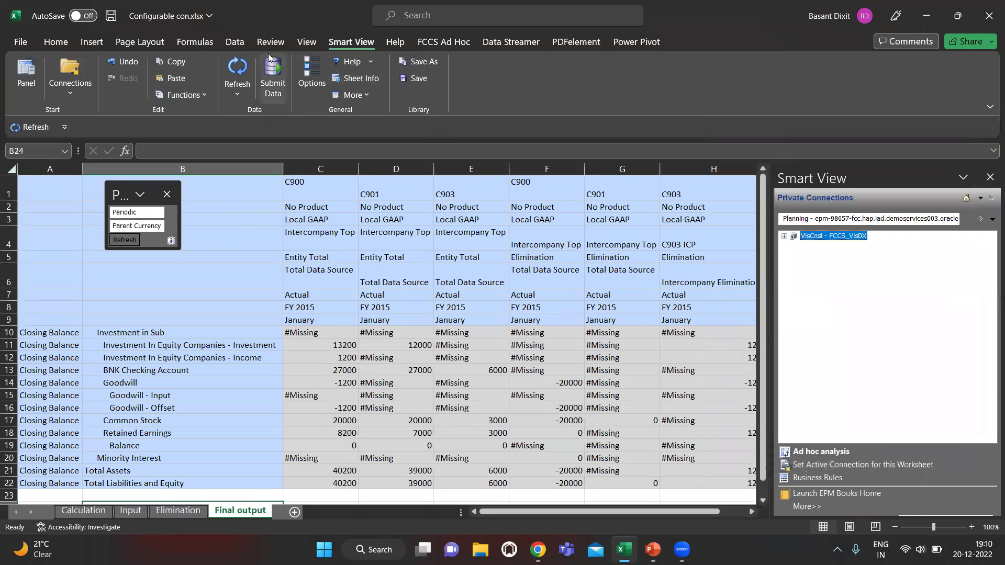
Step: Refresh the Final output grid and check C900's Investment In Equity Companies - Investment amount
{"action": "left_click", "coordinate": [237, 73]}
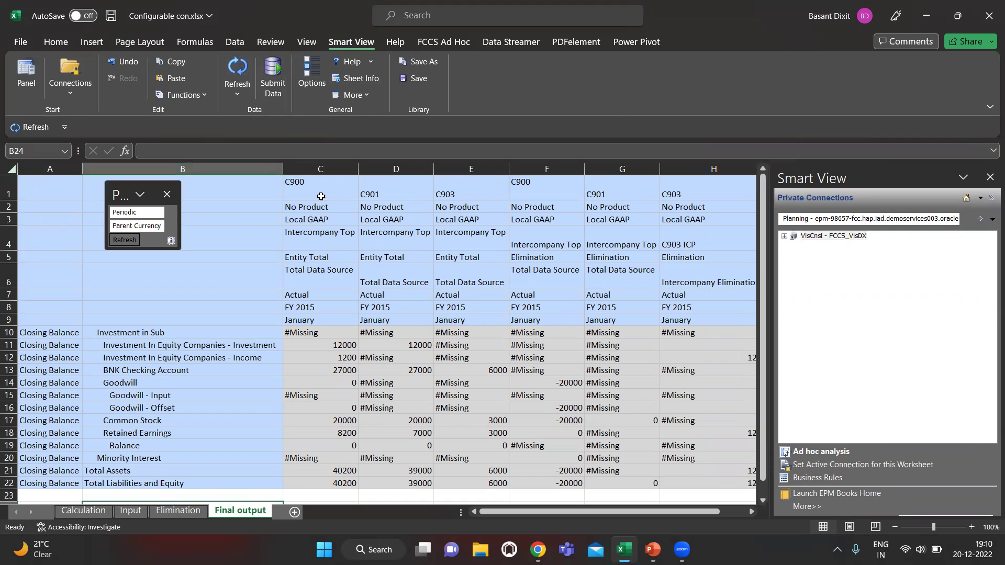
{"action": "left_click", "coordinate": [320, 236]}
{"action": "key", "text": "Down"}
{"action": "key", "text": "Down"}
{"action": "key", "text": "Down"}
{"action": "key", "text": "Down"}
{"action": "key", "text": "Down"}
{"action": "key", "text": "Down"}
{"action": "key", "text": "Down"}
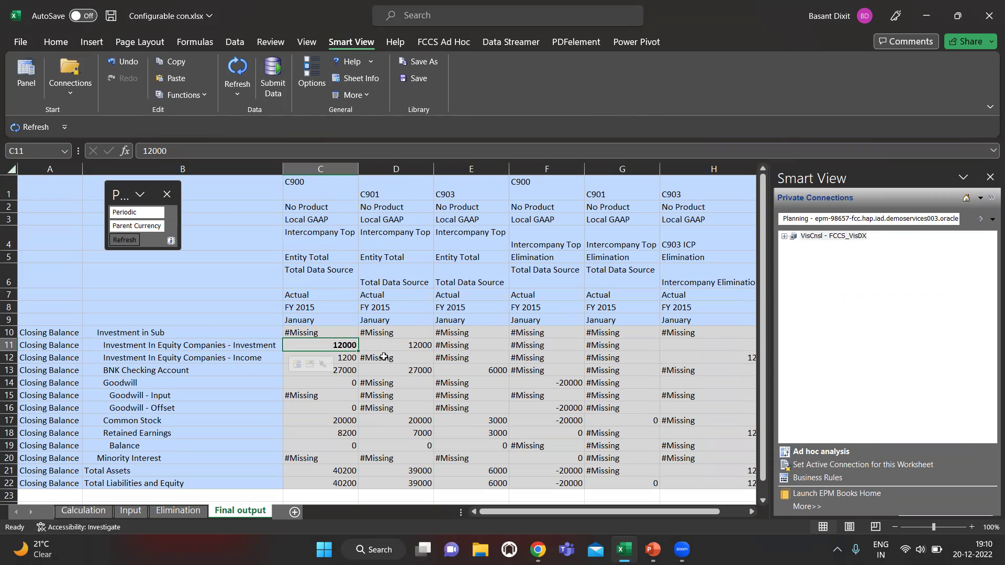
Step: Compare the consolidated equity investment amount with cell D8 on the Calculation sheet, and return to the Final output sheet
{"action": "left_click", "coordinate": [89, 512]}
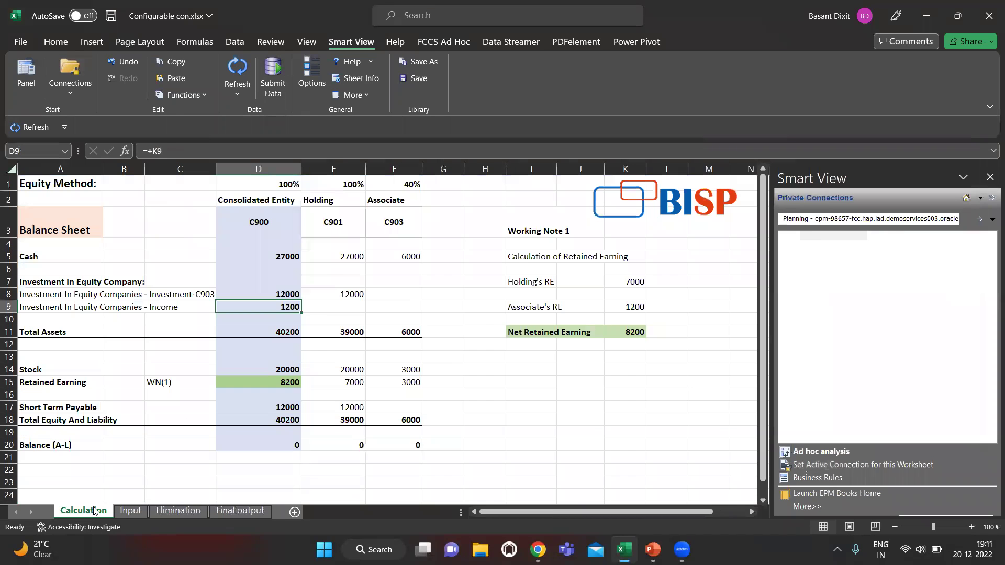
{"action": "left_click", "coordinate": [268, 291]}
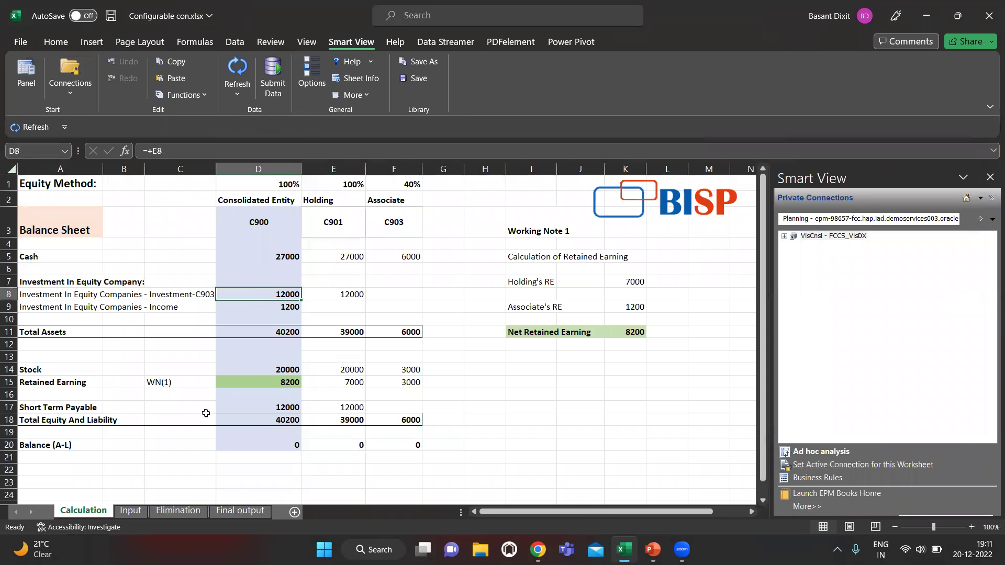
{"action": "left_click", "coordinate": [236, 503]}
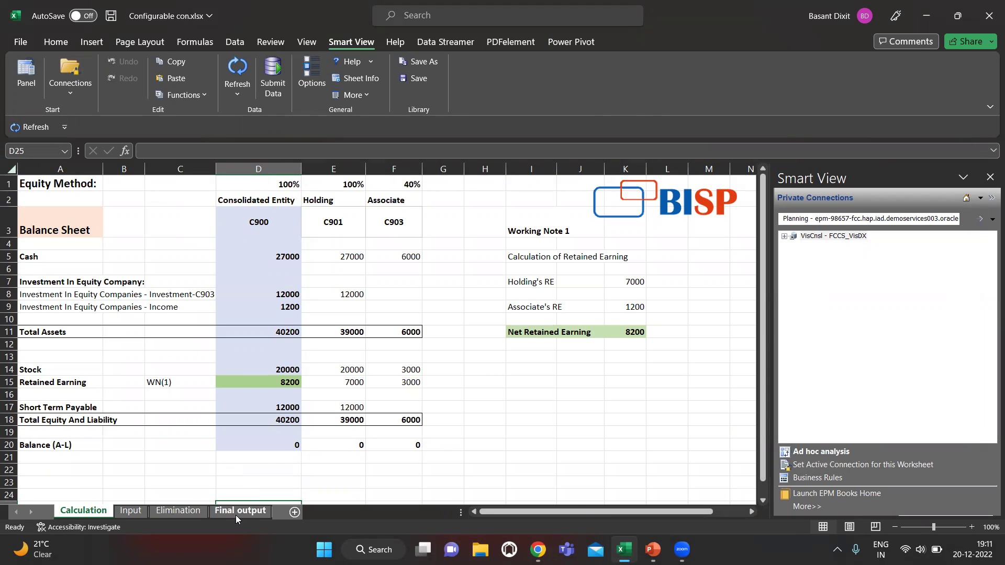
{"action": "left_click", "coordinate": [235, 510]}
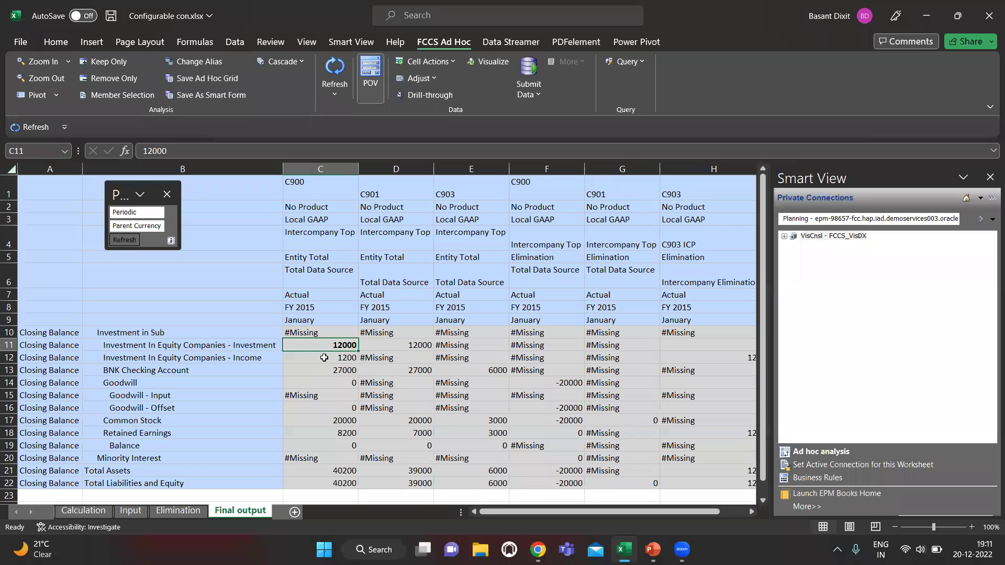
Step: Review C900's equity investment income, checking account and goodwill rows, and read across the Goodwill - Offset row
{"action": "key", "text": "Return"}
{"action": "key", "text": "Return"}
{"action": "key", "text": "Return"}
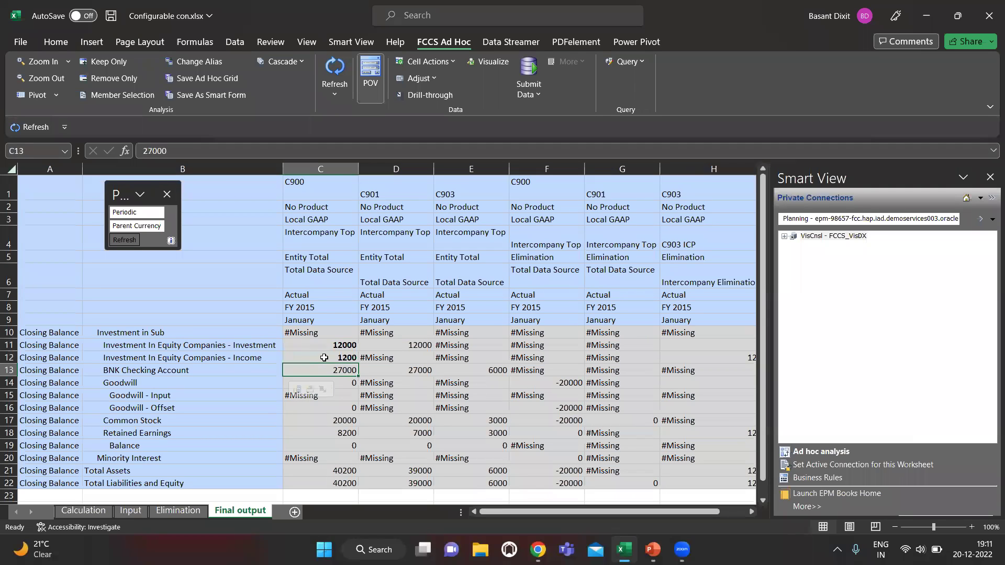
{"action": "key", "text": "Down"}
{"action": "key", "text": "Down"}
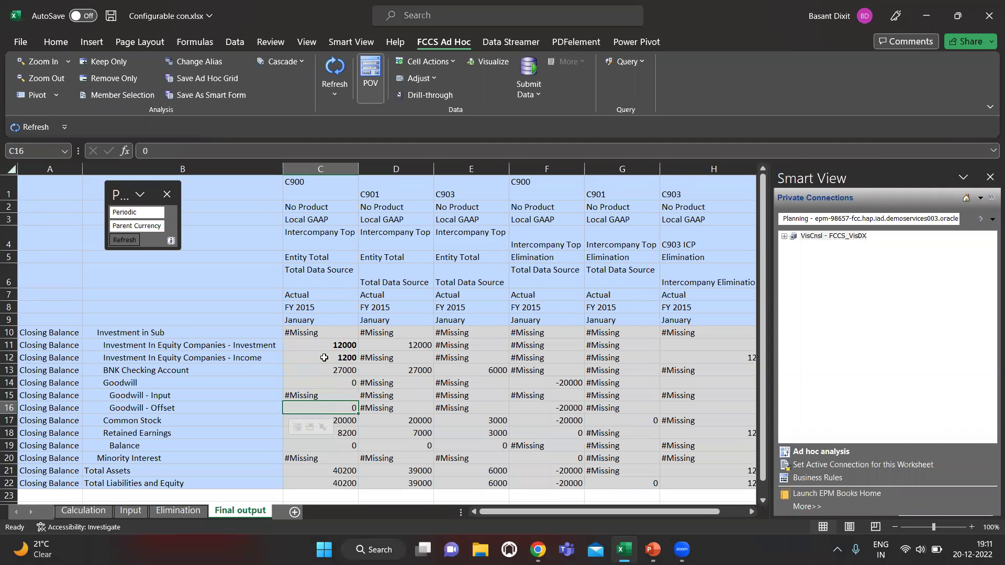
{"action": "key", "text": "Right"}
{"action": "key", "text": "Right"}
{"action": "key", "text": "Right"}
{"action": "key", "text": "Right"}
{"action": "key", "text": "Right"}
{"action": "key", "text": "Left"}
{"action": "key", "text": "Left"}
{"action": "key", "text": "Left"}
{"action": "key", "text": "Left"}
{"action": "key", "text": "Left"}
{"action": "key", "text": "Left"}
{"action": "key", "text": "Left"}
{"action": "key", "text": "Right"}
{"action": "key", "text": "Right"}
Step: Check C900's Common Stock, Retained Earnings and Balance, and compare Total Assets with Total Liabilities and Equity
{"action": "left_click", "coordinate": [333, 419]}
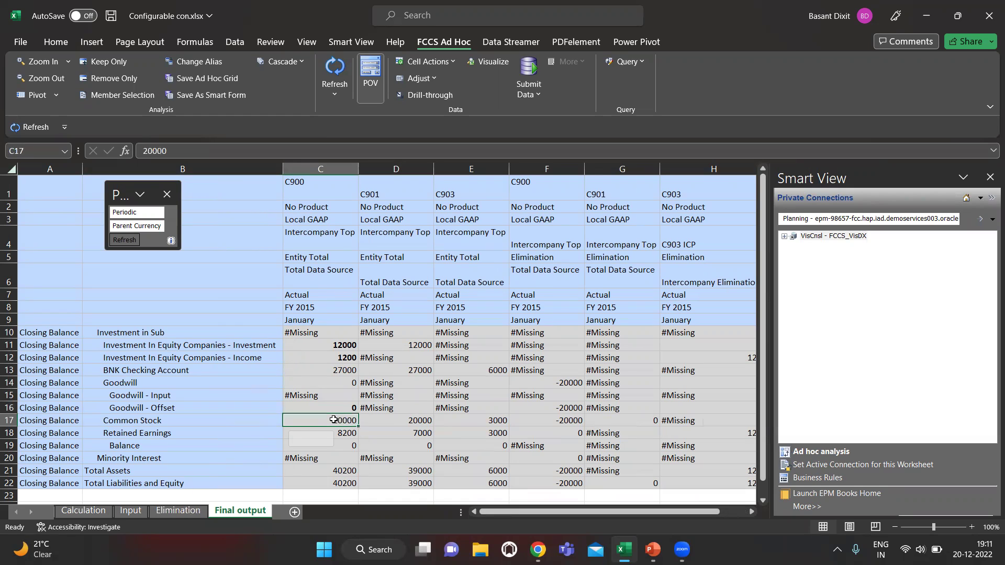
{"action": "left_click", "coordinate": [419, 421]}
{"action": "left_click", "coordinate": [337, 433]}
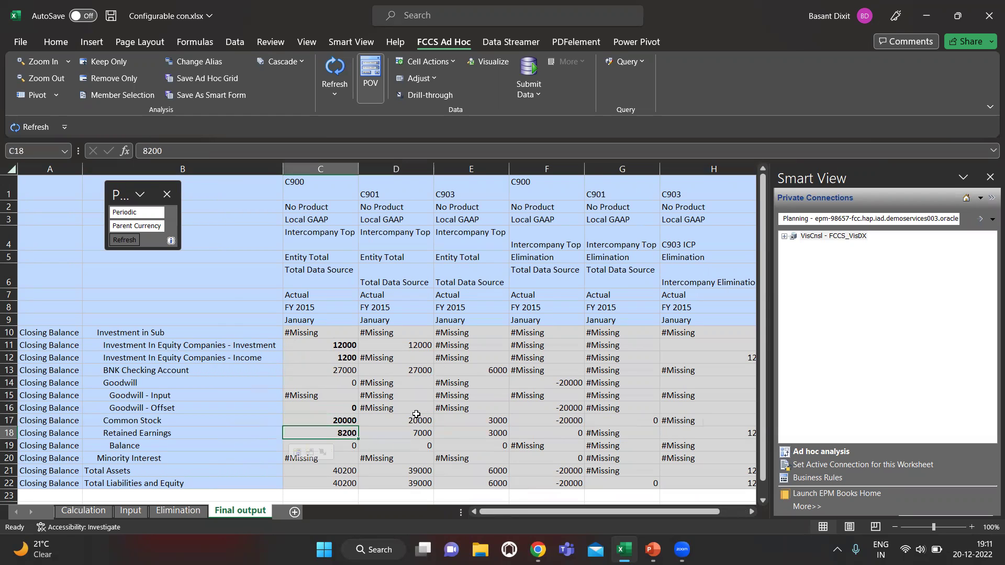
{"action": "scroll", "coordinate": [414, 419], "scroll_direction": "down", "scroll_amount": 2}
{"action": "scroll", "coordinate": [349, 365], "scroll_direction": "up", "scroll_amount": 1}
{"action": "scroll", "coordinate": [349, 365], "scroll_direction": "up", "scroll_amount": 1}
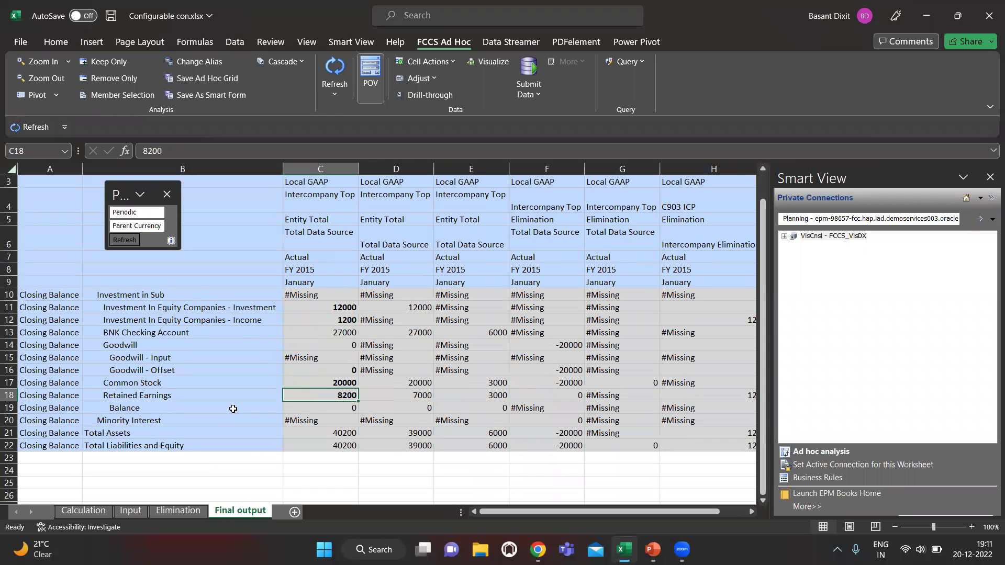
{"action": "left_click", "coordinate": [334, 406]}
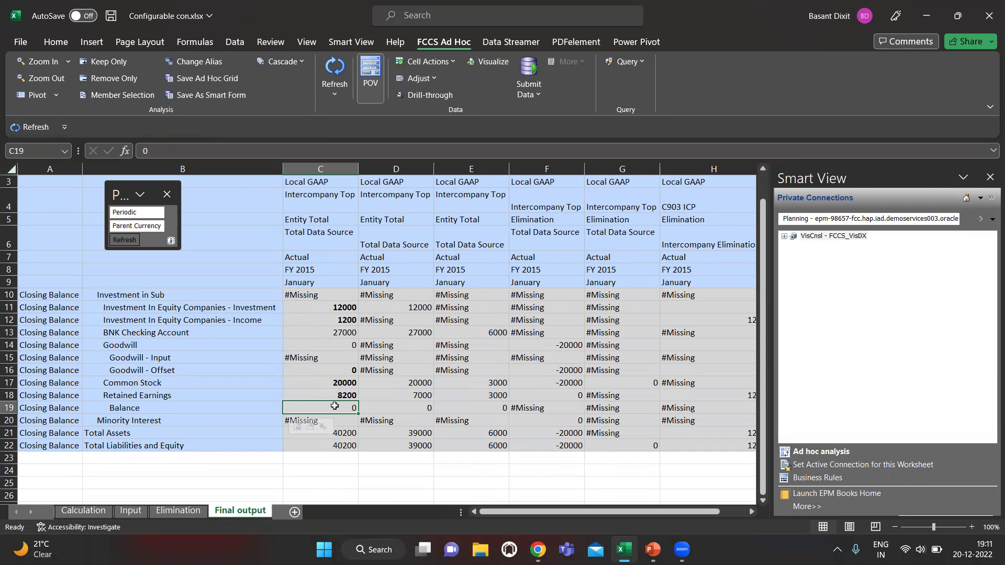
{"action": "left_click_drag", "start_coordinate": [341, 433], "coordinate": [343, 445]}
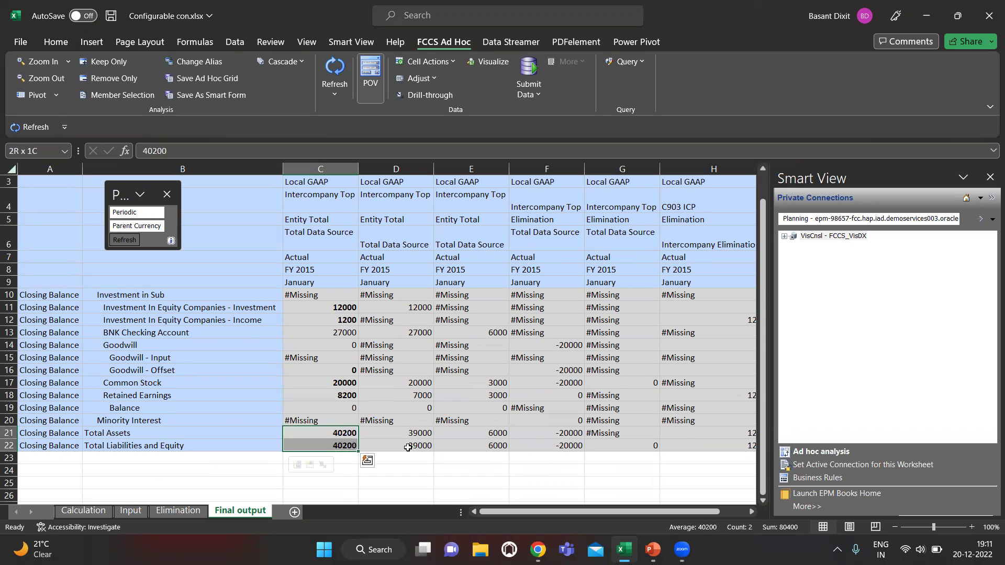
{"action": "left_click", "coordinate": [430, 469]}
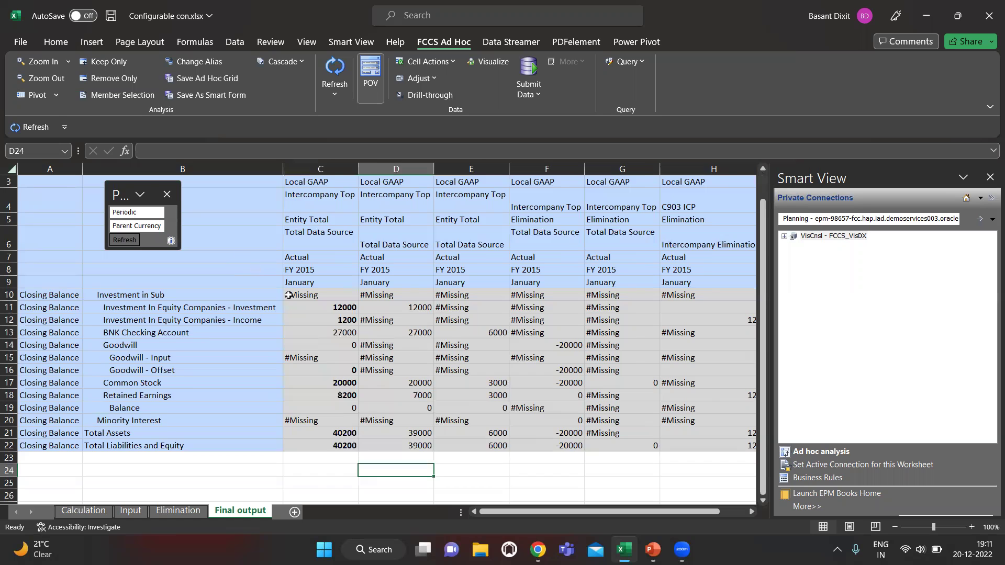
Step: Switch to the BISP Template.pptx slide show in PowerPoint
{"action": "scroll", "coordinate": [289, 295], "scroll_direction": "up", "scroll_amount": 1}
{"action": "key", "text": "alt+Tab"}
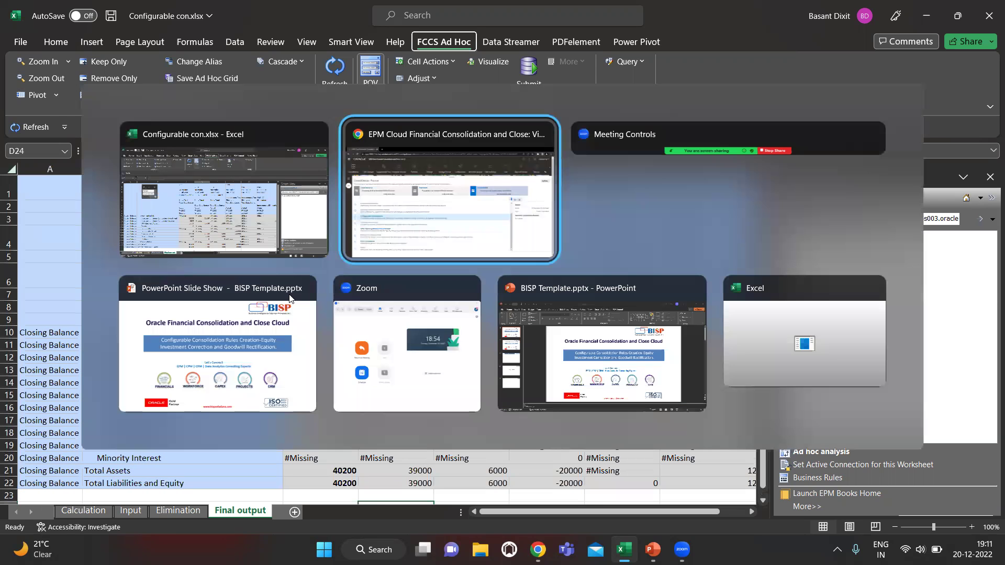
{"action": "key", "text": "alt+Tab"}
{"action": "key", "text": "alt+Tab"}
{"action": "left_click", "coordinate": [290, 299]}
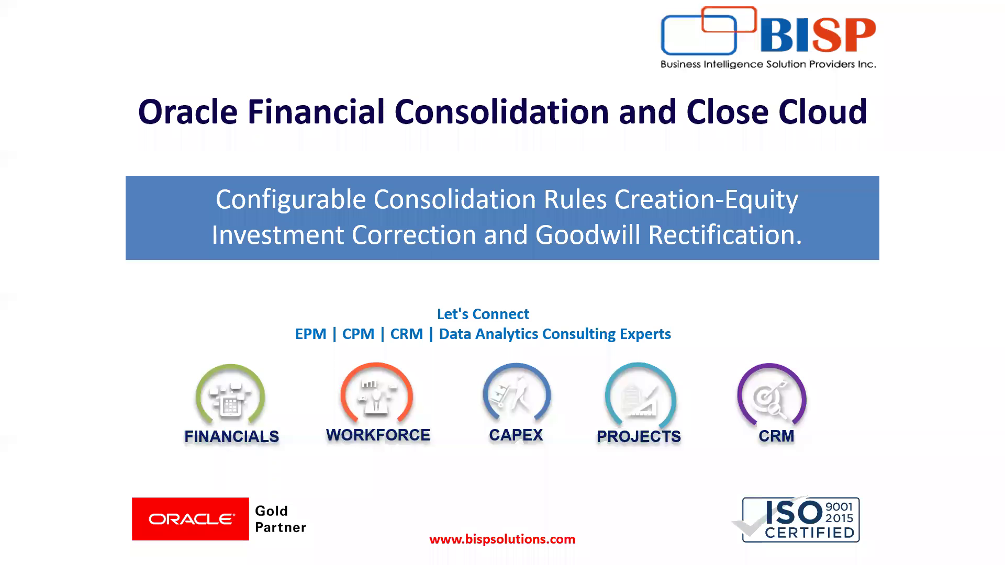